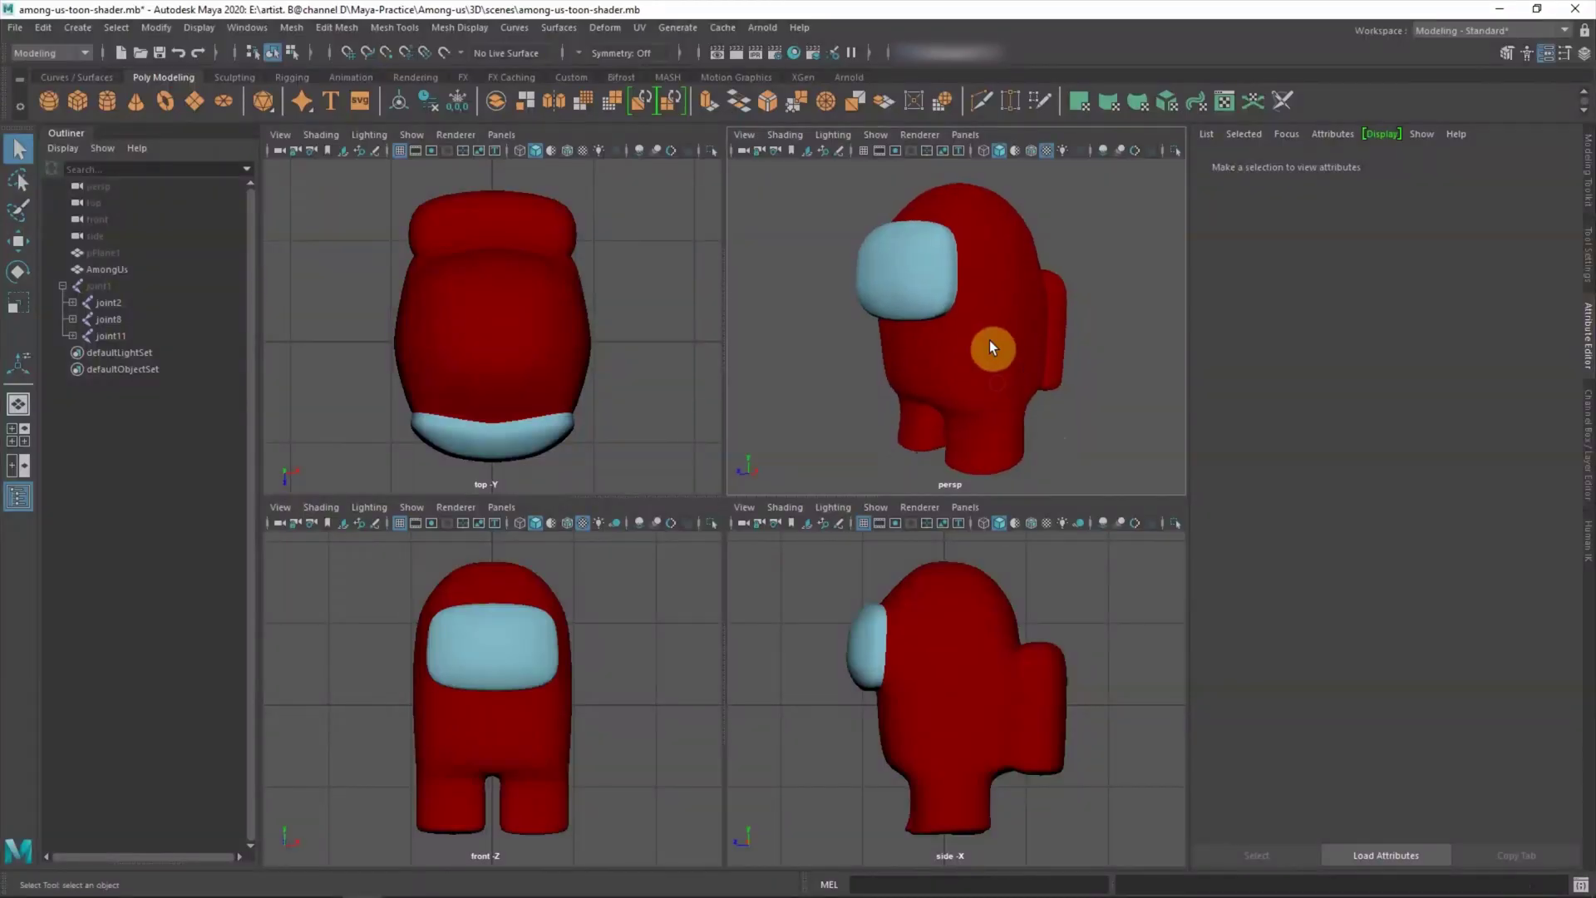
Step: Delete the character mesh's non-deformer history
{"action": "left_click", "coordinate": [990, 349]}
{"action": "left_click", "coordinate": [42, 27]}
{"action": "left_click", "coordinate": [343, 262]}
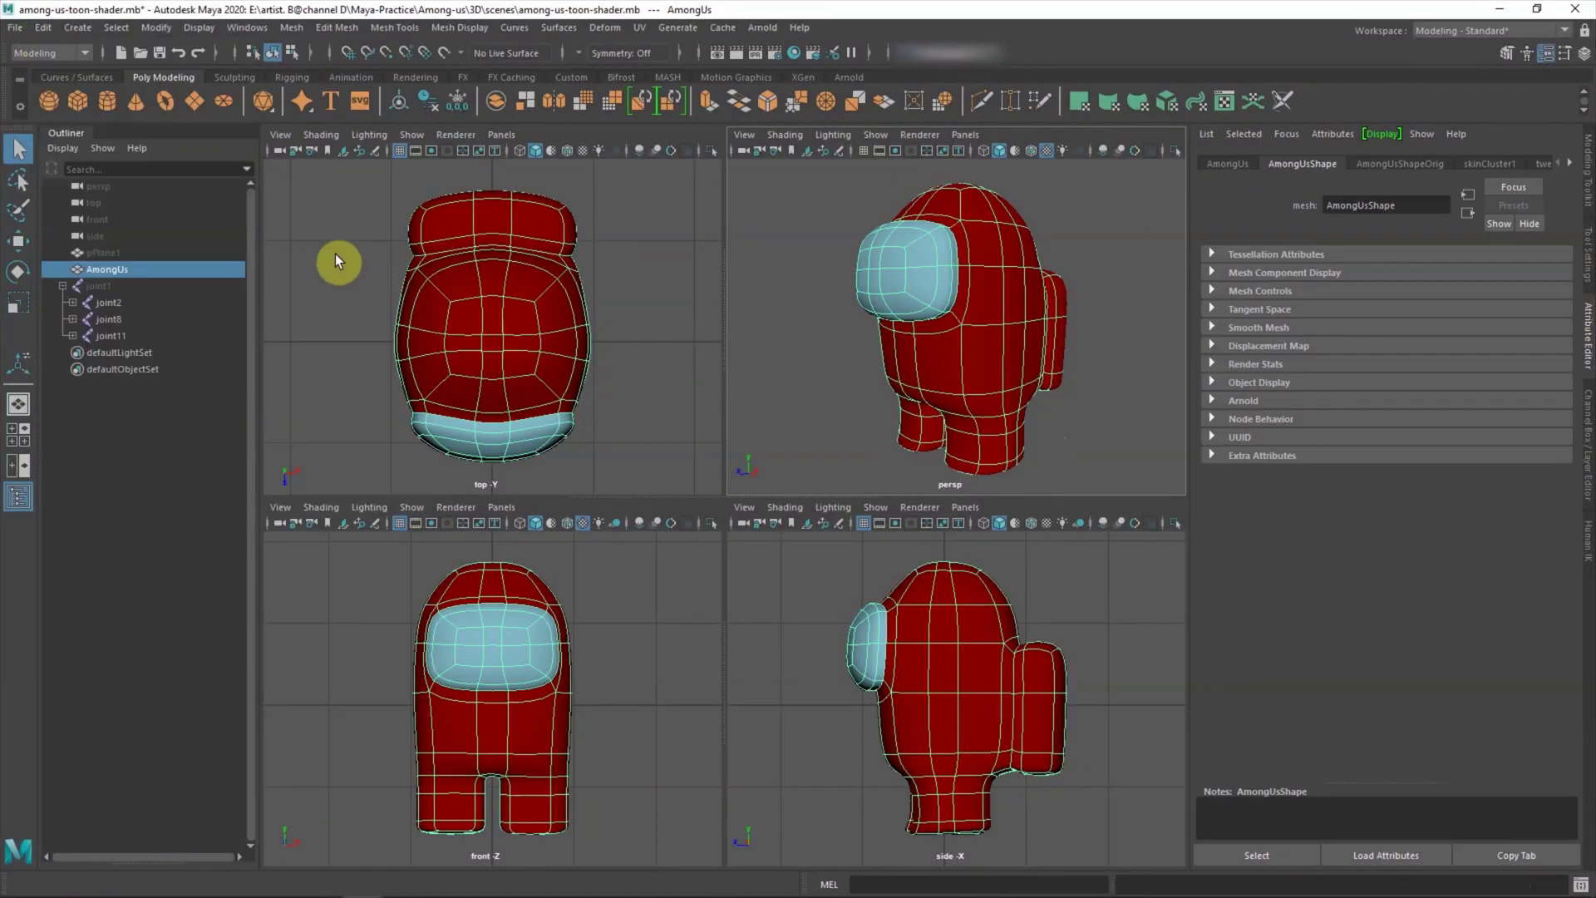
Step: Set the Arnold filter type to contour in Render Settings
{"action": "left_click", "coordinate": [247, 27]}
{"action": "left_click", "coordinate": [492, 155]}
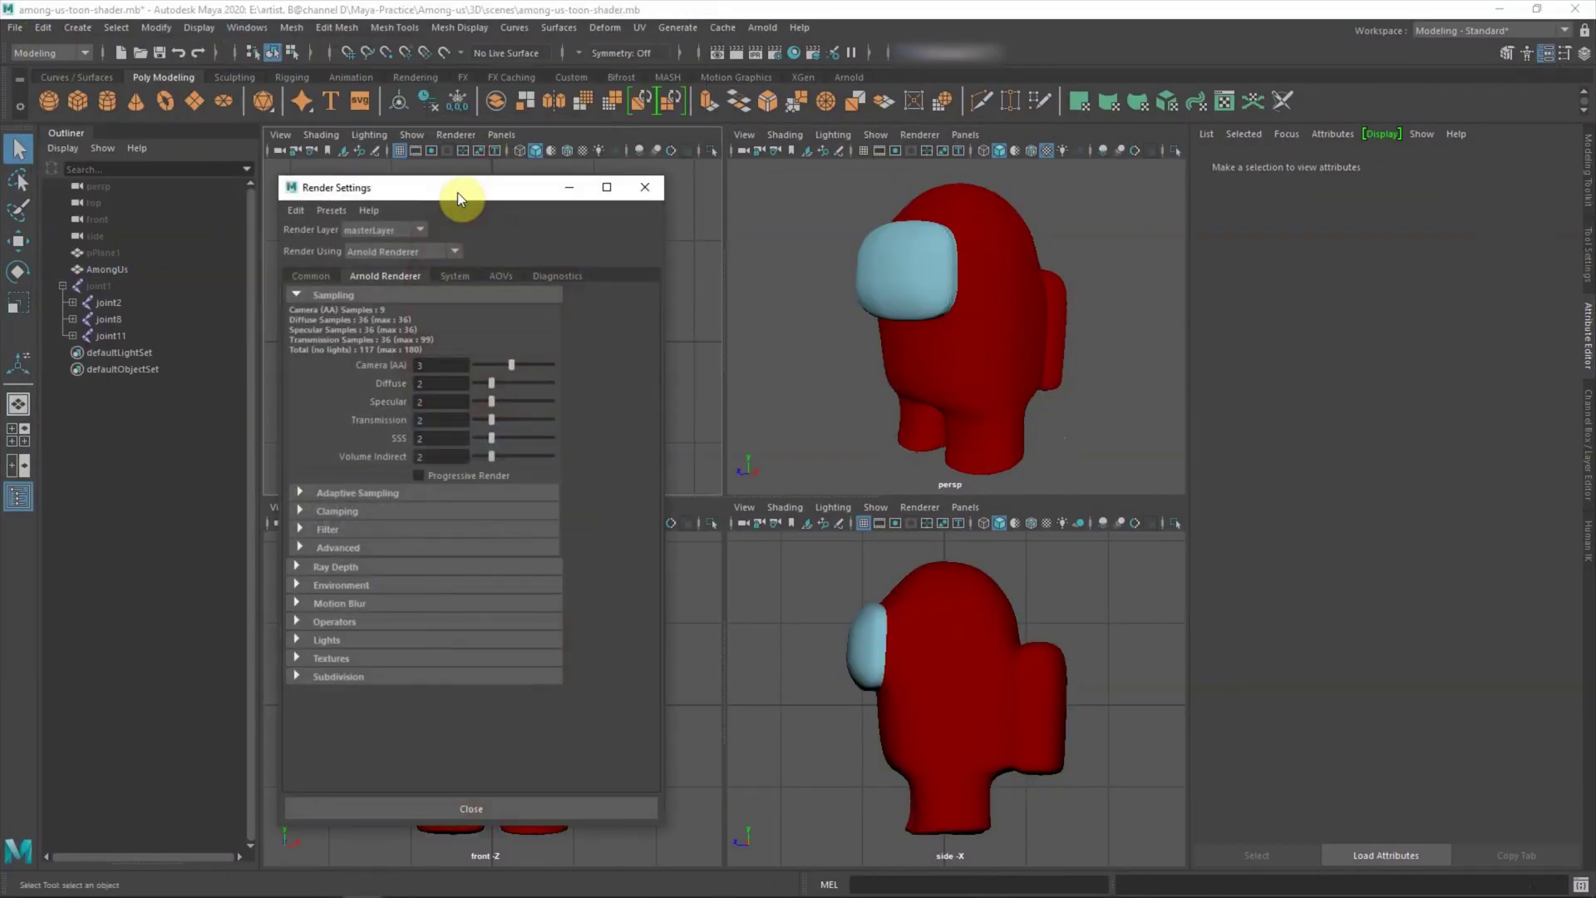
{"action": "left_click", "coordinate": [391, 529]}
{"action": "left_click", "coordinate": [449, 550]}
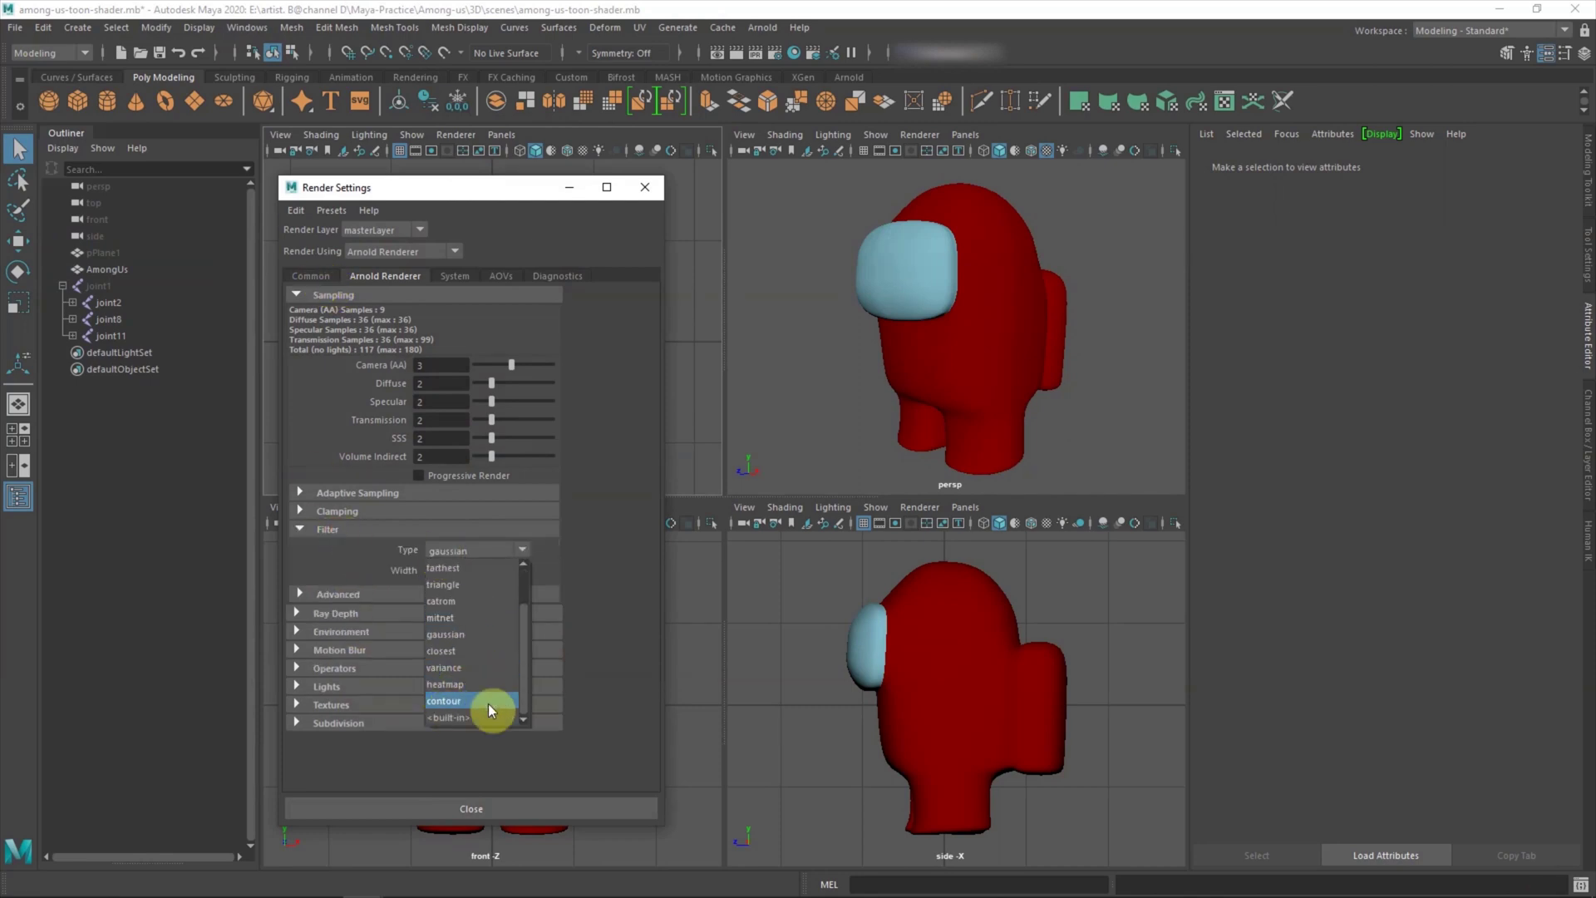
{"action": "left_click", "coordinate": [487, 704]}
Step: Switch the perspective view to Arnold, start then stop the IPR, and close Render Settings
{"action": "left_click", "coordinate": [913, 132]}
{"action": "left_click", "coordinate": [919, 134]}
{"action": "left_click", "coordinate": [997, 166]}
{"action": "left_click", "coordinate": [1119, 602]}
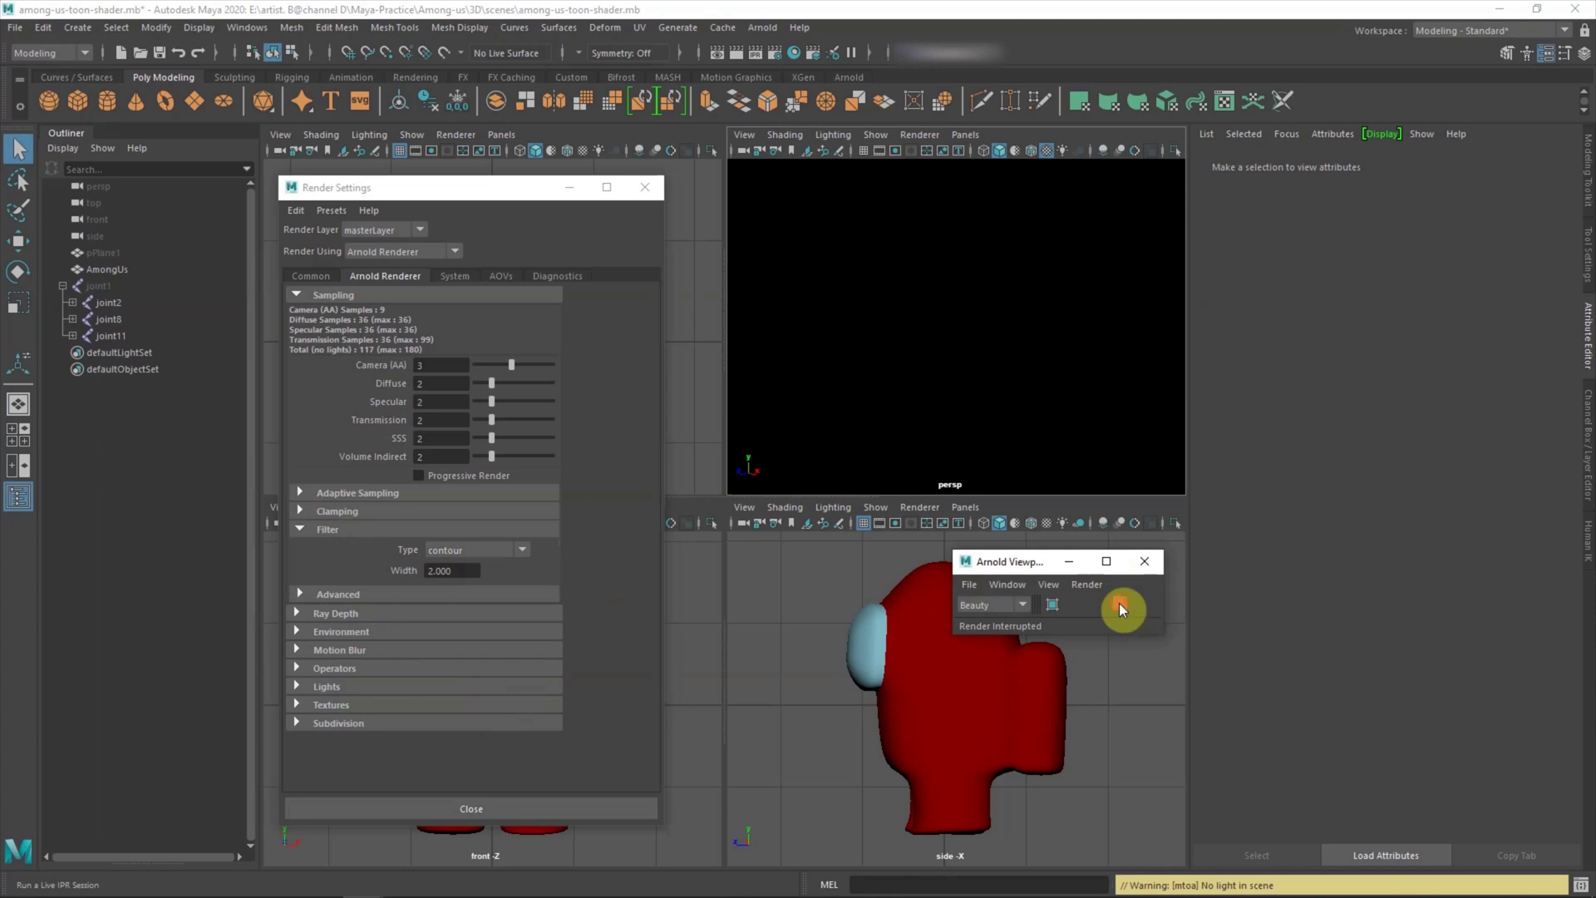
{"action": "left_click", "coordinate": [1119, 601]}
{"action": "left_click", "coordinate": [605, 190]}
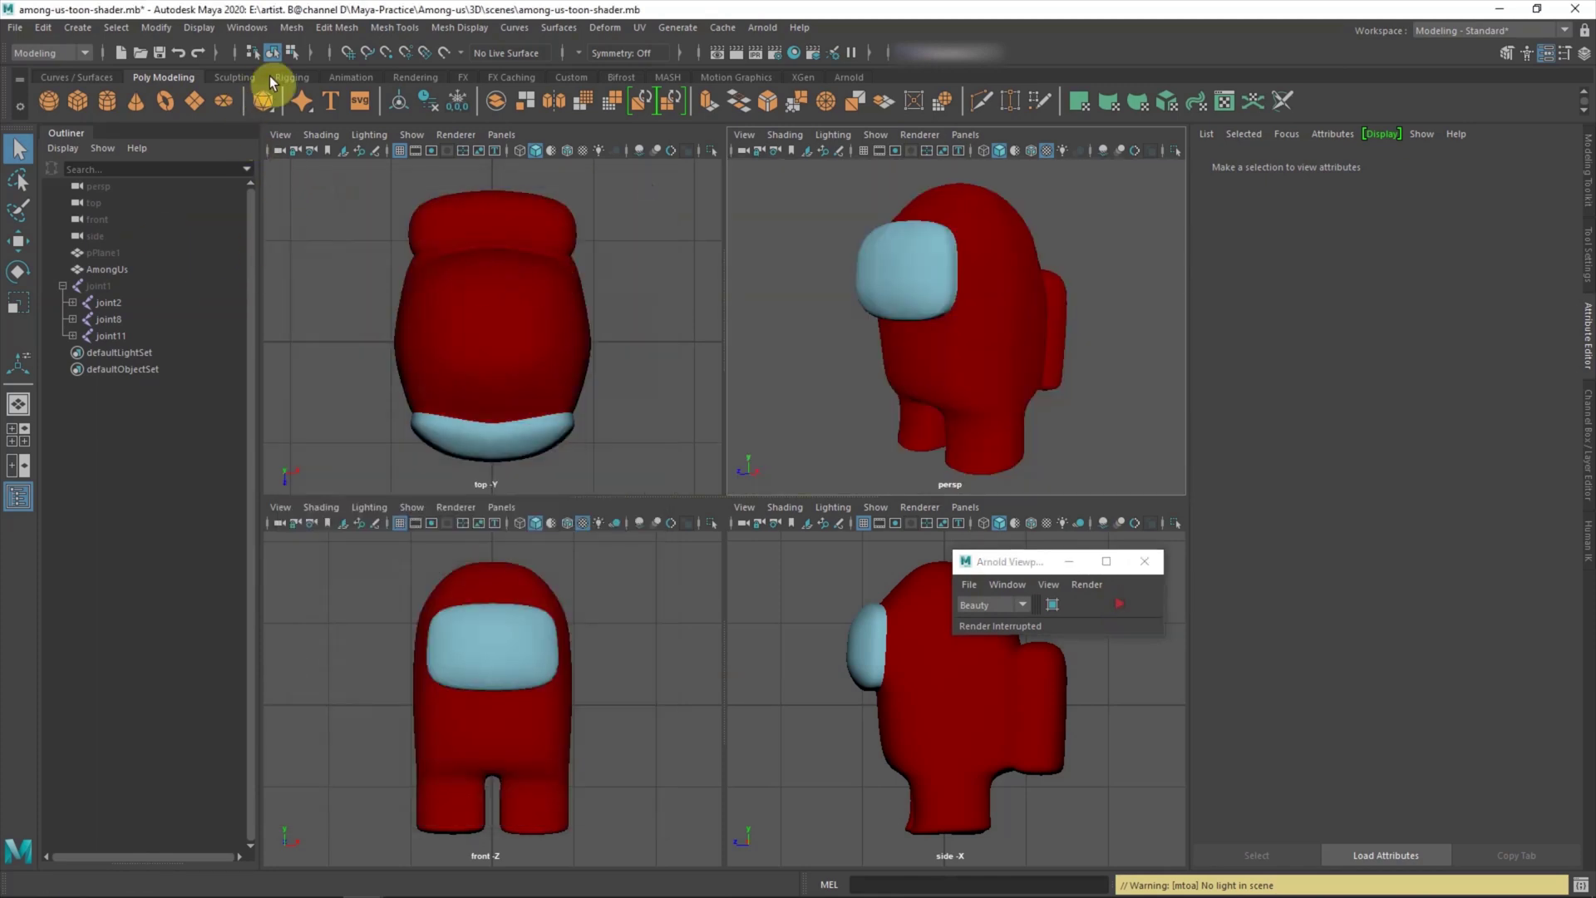
{"action": "left_click", "coordinate": [77, 27]}
Step: Create a large area light angled at the character from the front-right
{"action": "left_click", "coordinate": [321, 186]}
{"action": "key", "text": "e"}
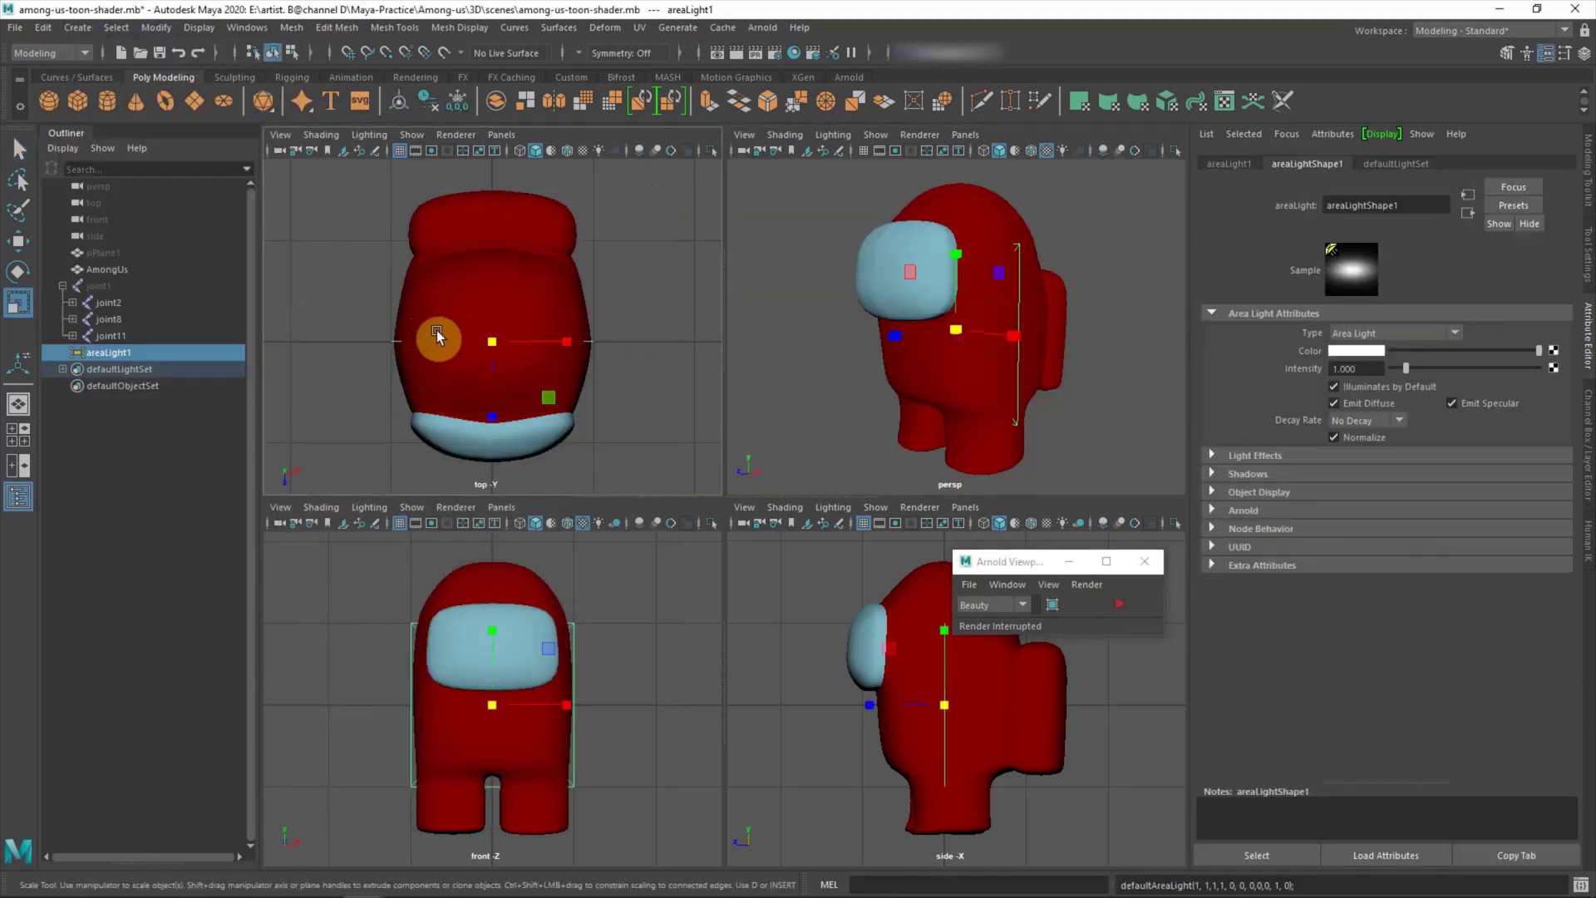
{"action": "scroll", "coordinate": [498, 402], "scroll_direction": "down", "scroll_amount": 5}
{"action": "key", "text": "w"}
{"action": "mouse_move", "coordinate": [492, 467]}
{"action": "left_mouse_down"}
{"action": "mouse_move", "coordinate": [613, 400]}
{"action": "mouse_move", "coordinate": [1158, 374]}
{"action": "left_mouse_up"}
{"action": "key", "text": "e"}
{"action": "left_click", "coordinate": [1119, 605]}
{"action": "key", "text": "r"}
{"action": "scroll", "coordinate": [860, 715], "scroll_direction": "down", "scroll_amount": 5}
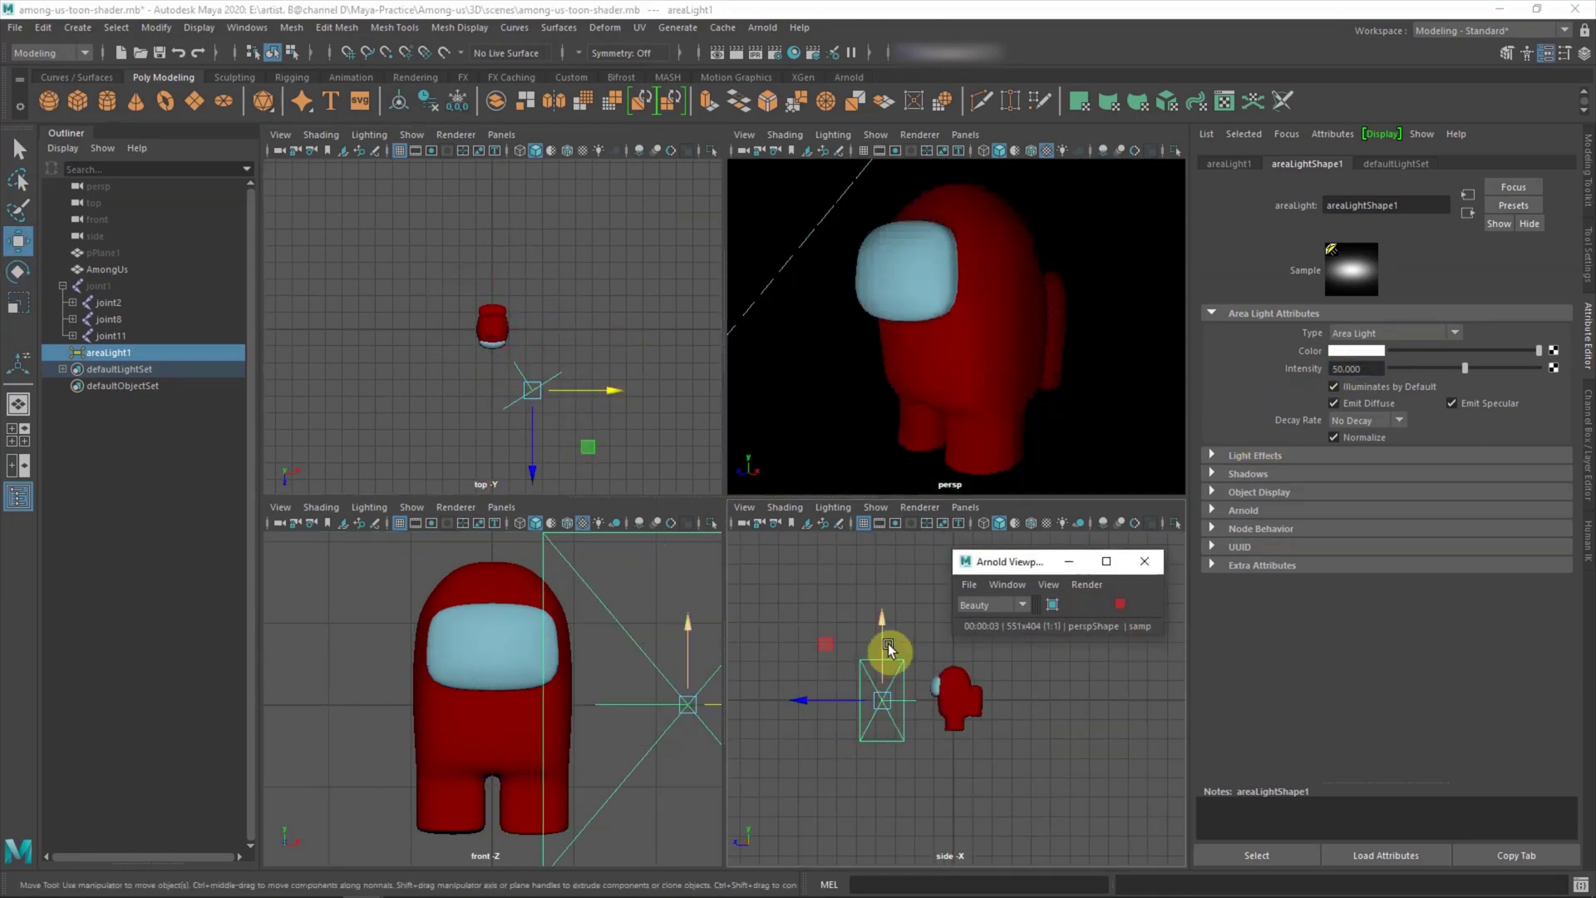
{"action": "left_click_drag", "start_coordinate": [888, 643], "coordinate": [888, 610]}
{"action": "mouse_move", "coordinate": [584, 391]}
{"action": "left_mouse_down"}
{"action": "mouse_move", "coordinate": [551, 396]}
{"action": "mouse_move", "coordinate": [895, 382]}
{"action": "left_mouse_up"}
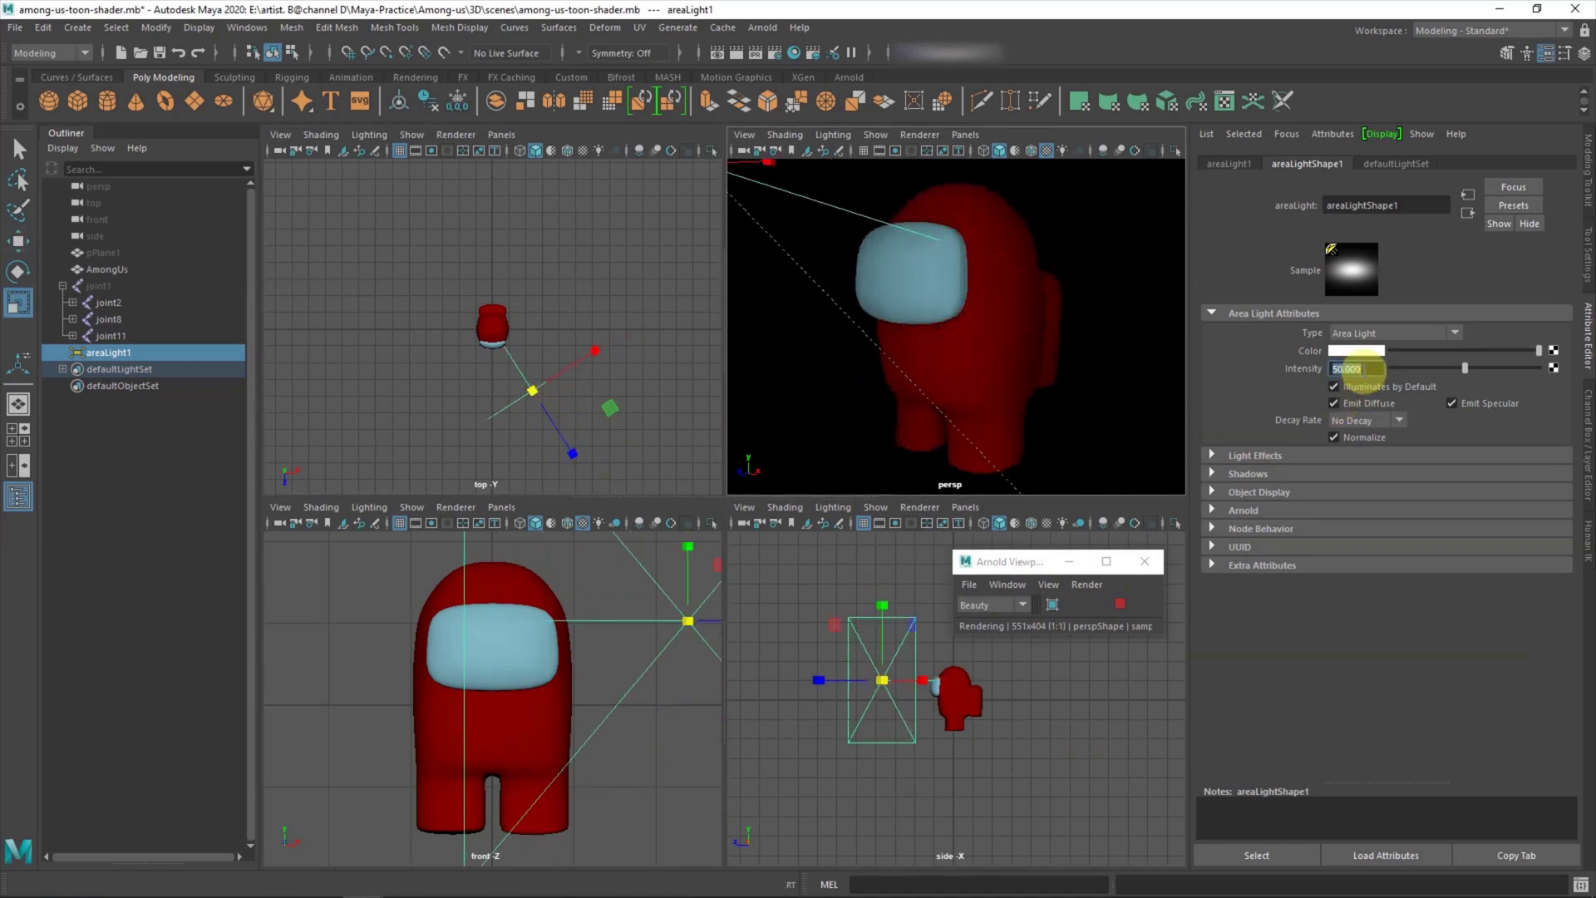
Step: Set the area light's intensity to 100 and deselect it
{"action": "type", "text": "75"}
{"action": "key", "text": "Return"}
{"action": "type", "text": "100"}
{"action": "key", "text": "Return"}
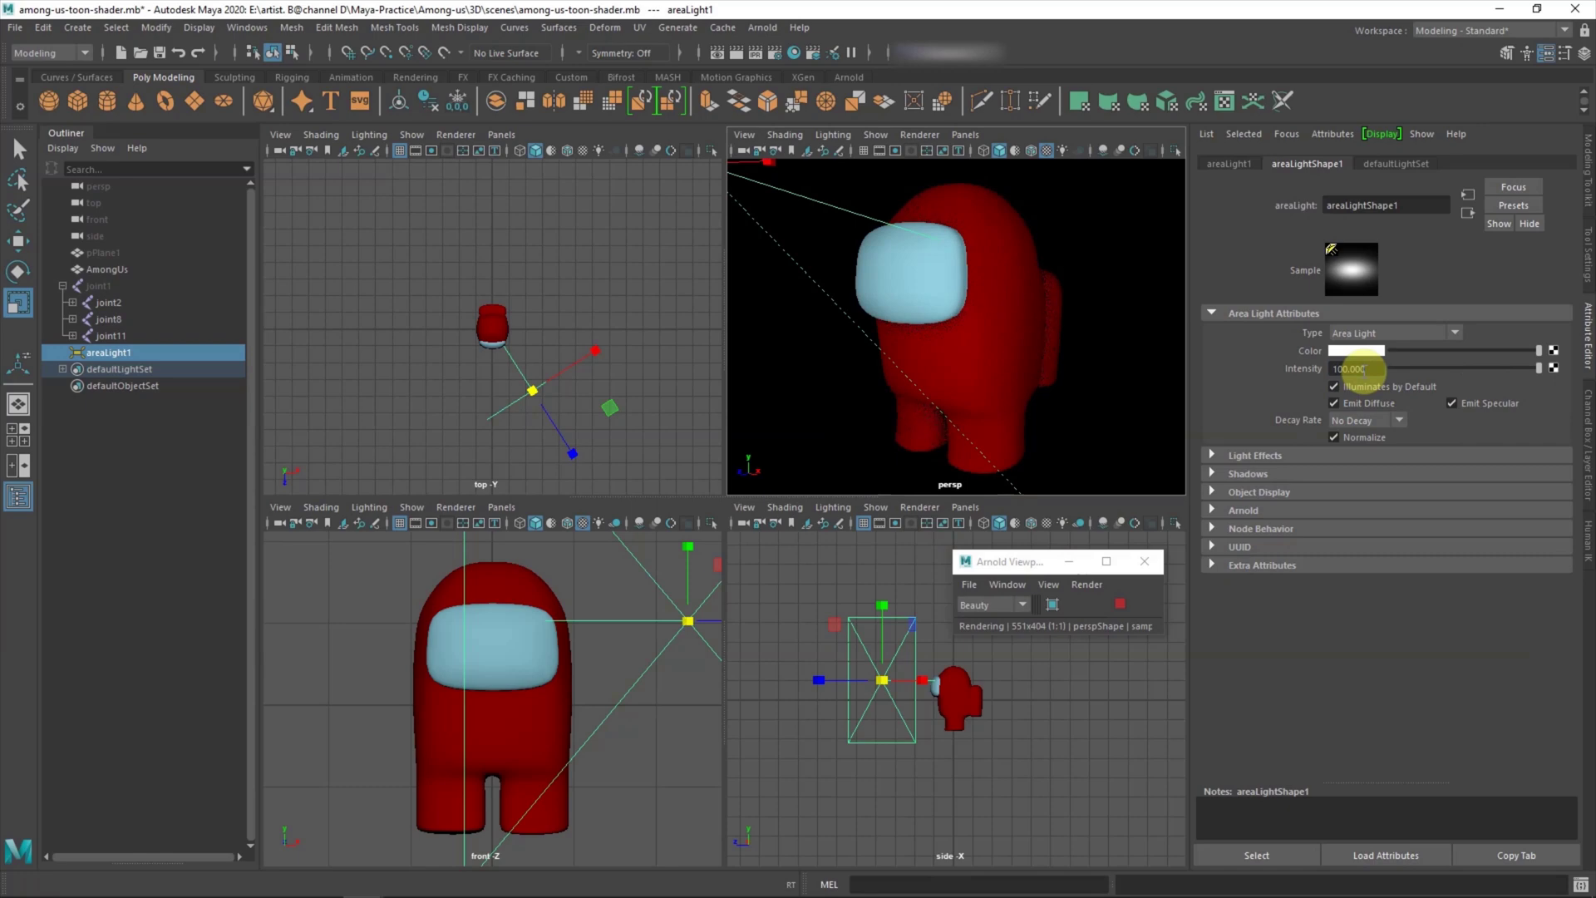
{"action": "left_click", "coordinate": [1081, 720]}
{"action": "left_click", "coordinate": [194, 100]}
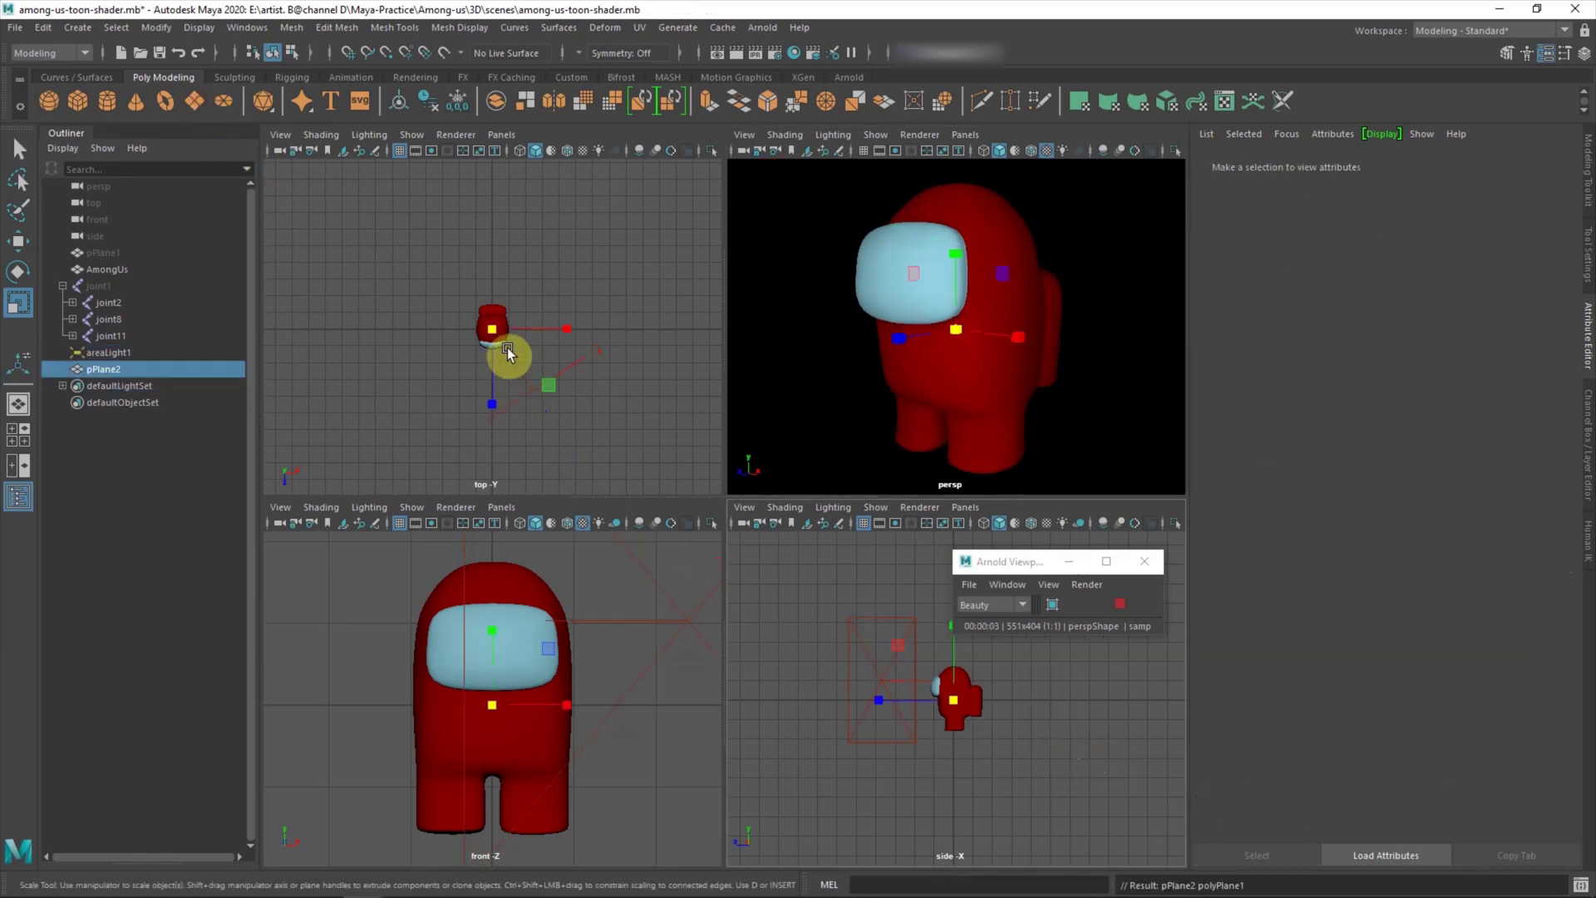
Step: Lower the new polygon plane to the character's feet and widen it into a floor
{"action": "key", "text": "w"}
{"action": "left_click_drag", "start_coordinate": [958, 671], "coordinate": [959, 707]}
{"action": "left_click", "coordinate": [1119, 604]}
{"action": "scroll", "coordinate": [961, 751], "scroll_direction": "up", "scroll_amount": 4}
{"action": "left_click", "coordinate": [1364, 164]}
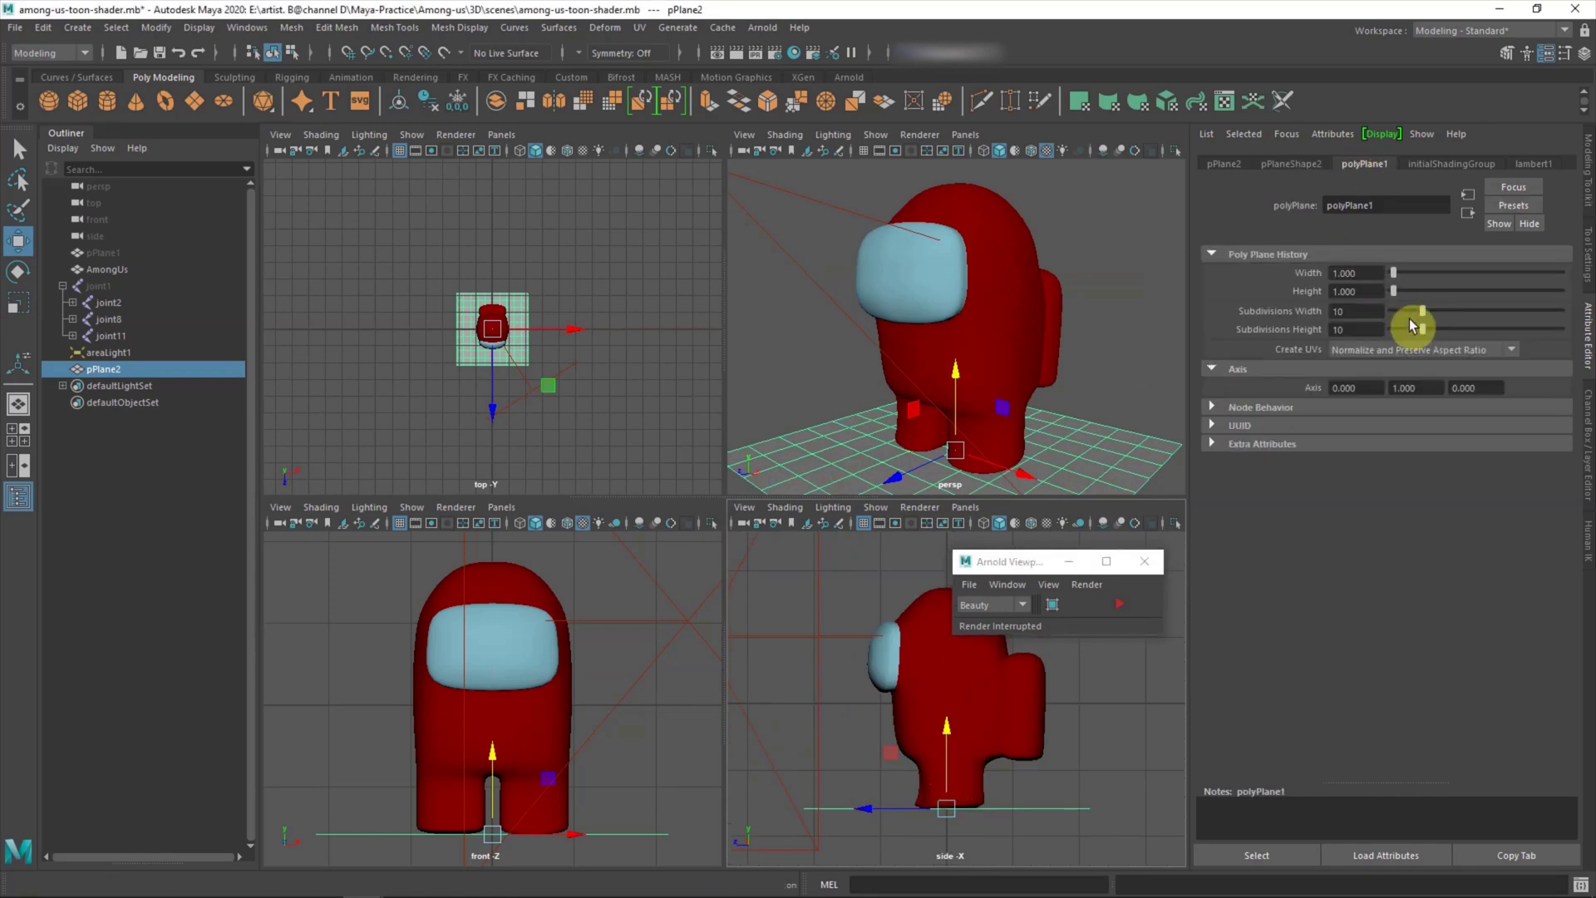
{"action": "key", "text": "r"}
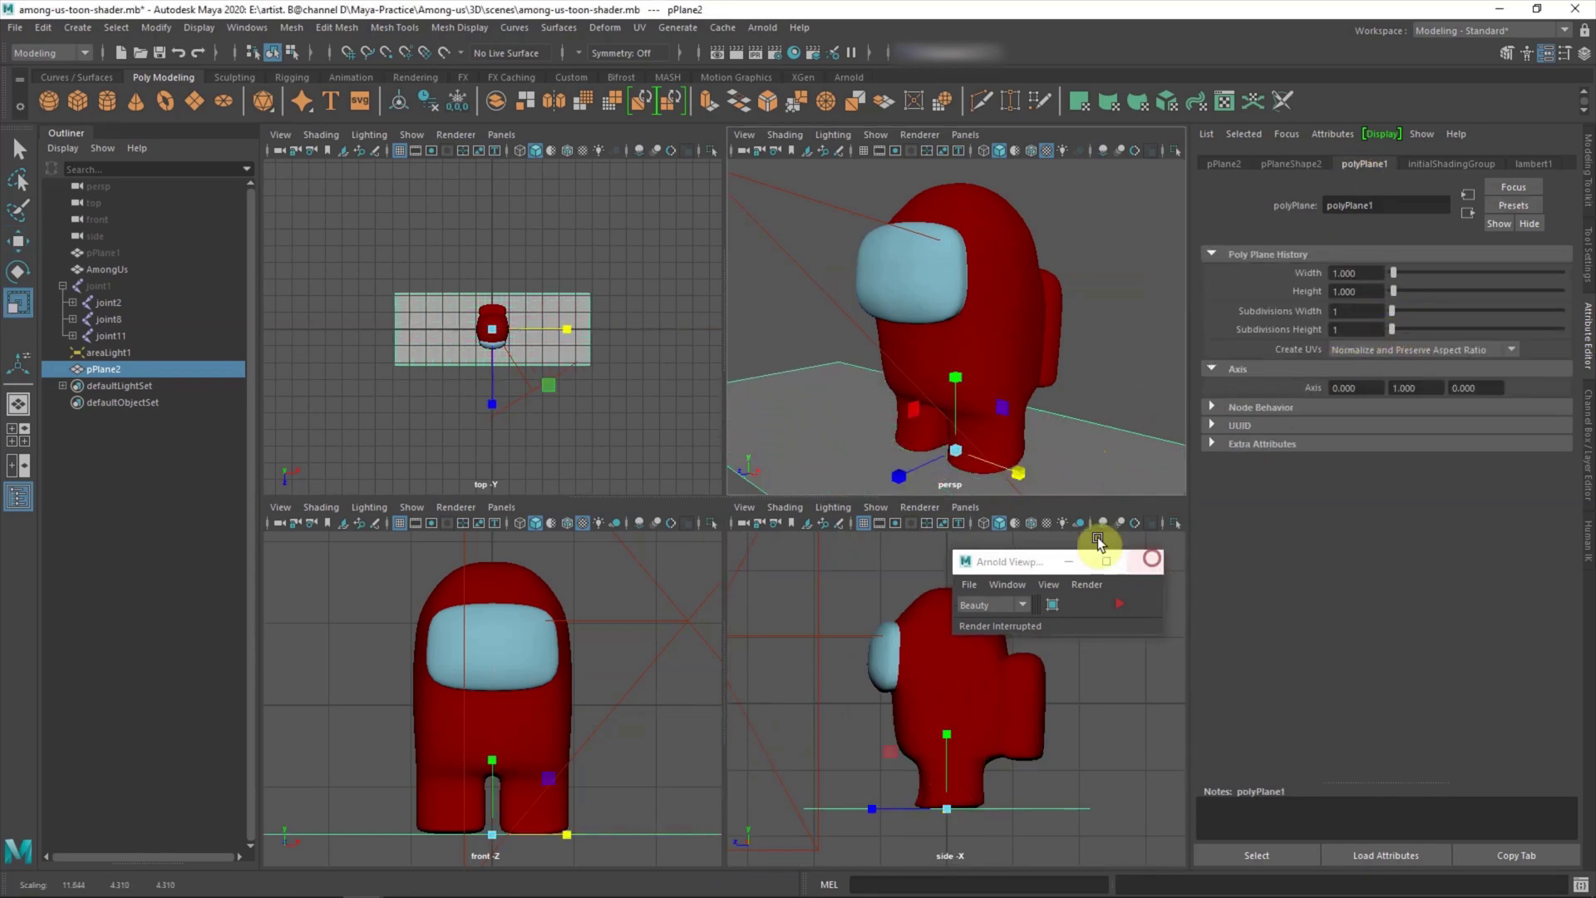
{"action": "left_click_drag", "start_coordinate": [487, 421], "coordinate": [498, 366]}
Step: Extrude the plane's back edge upward into a wall behind the character
{"action": "right_click", "coordinate": [612, 203]}
{"action": "left_click", "coordinate": [1056, 394]}
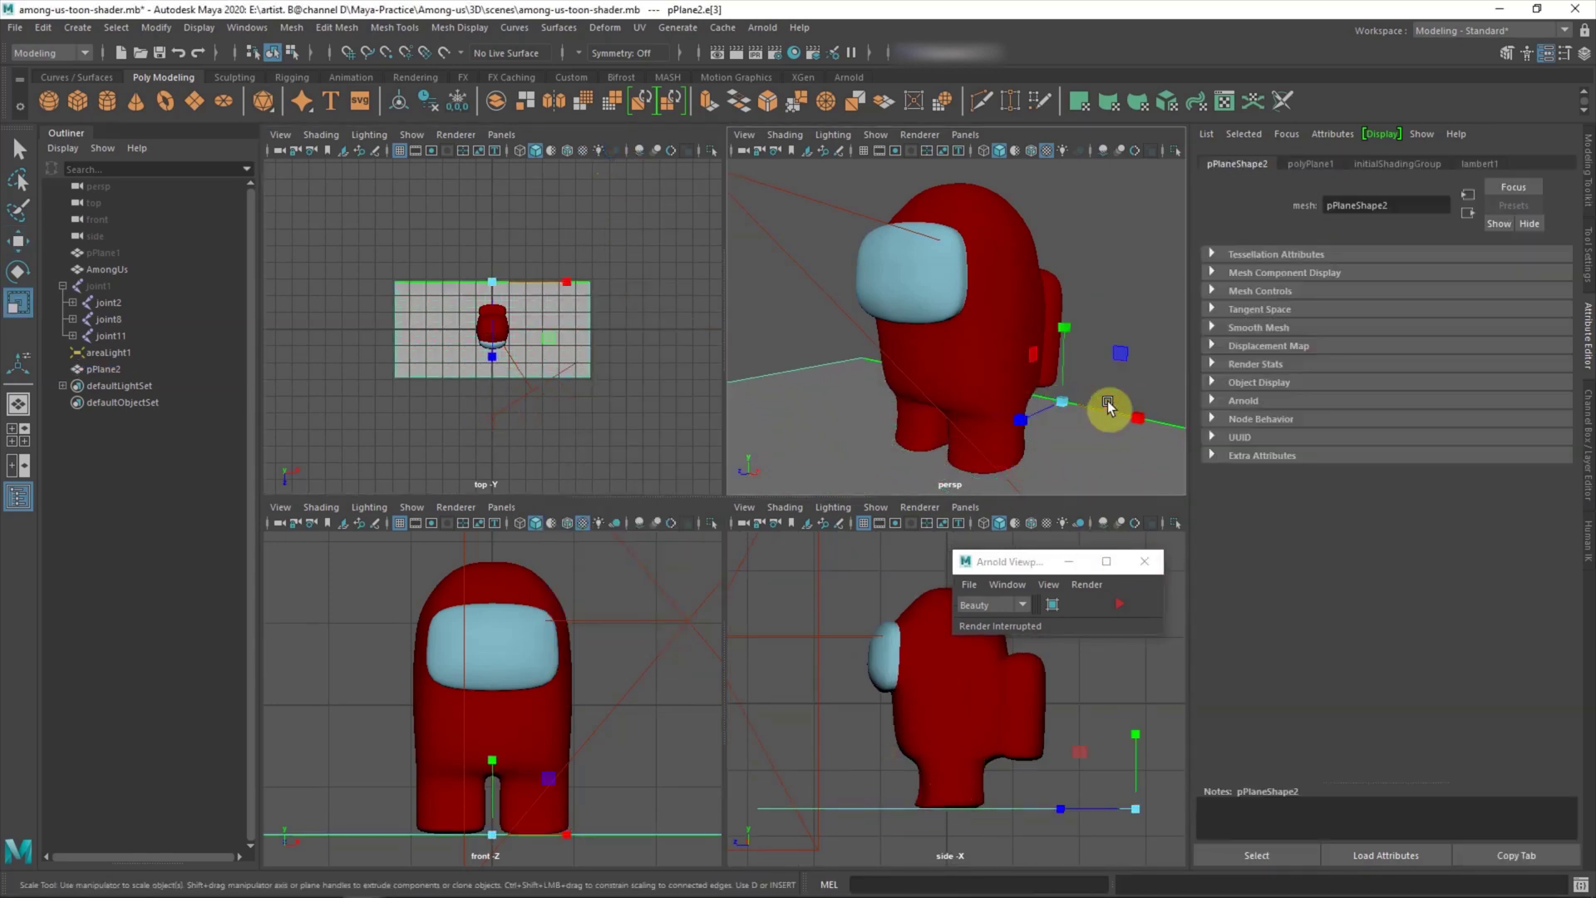
{"action": "right_click_drag", "start_coordinate": [1115, 402], "coordinate": [1077, 358], "text": "shift"}
{"action": "key", "text": "e"}
{"action": "key", "text": "w"}
{"action": "left_click_drag", "start_coordinate": [1065, 267], "coordinate": [1032, 392]}
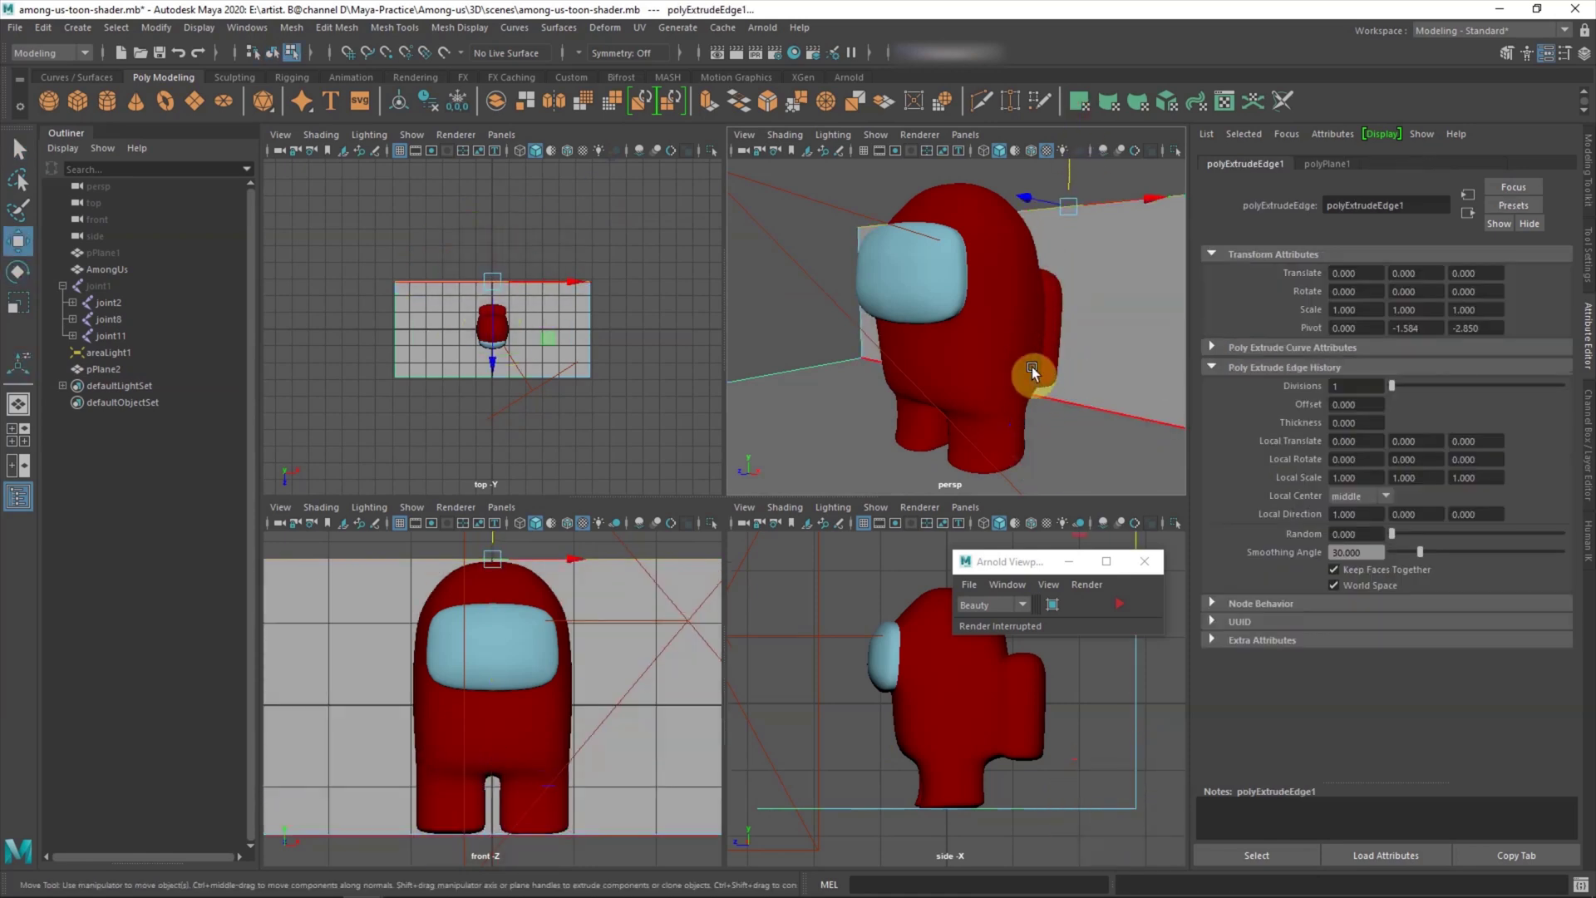
{"action": "scroll", "coordinate": [1024, 698], "scroll_direction": "down", "scroll_amount": 3}
{"action": "left_click_drag", "start_coordinate": [1023, 698], "coordinate": [1009, 597]}
{"action": "left_click", "coordinate": [655, 294]}
Step: Widen the whole backdrop plane in object mode and re-render in Arnold
{"action": "right_click", "coordinate": [758, 318]}
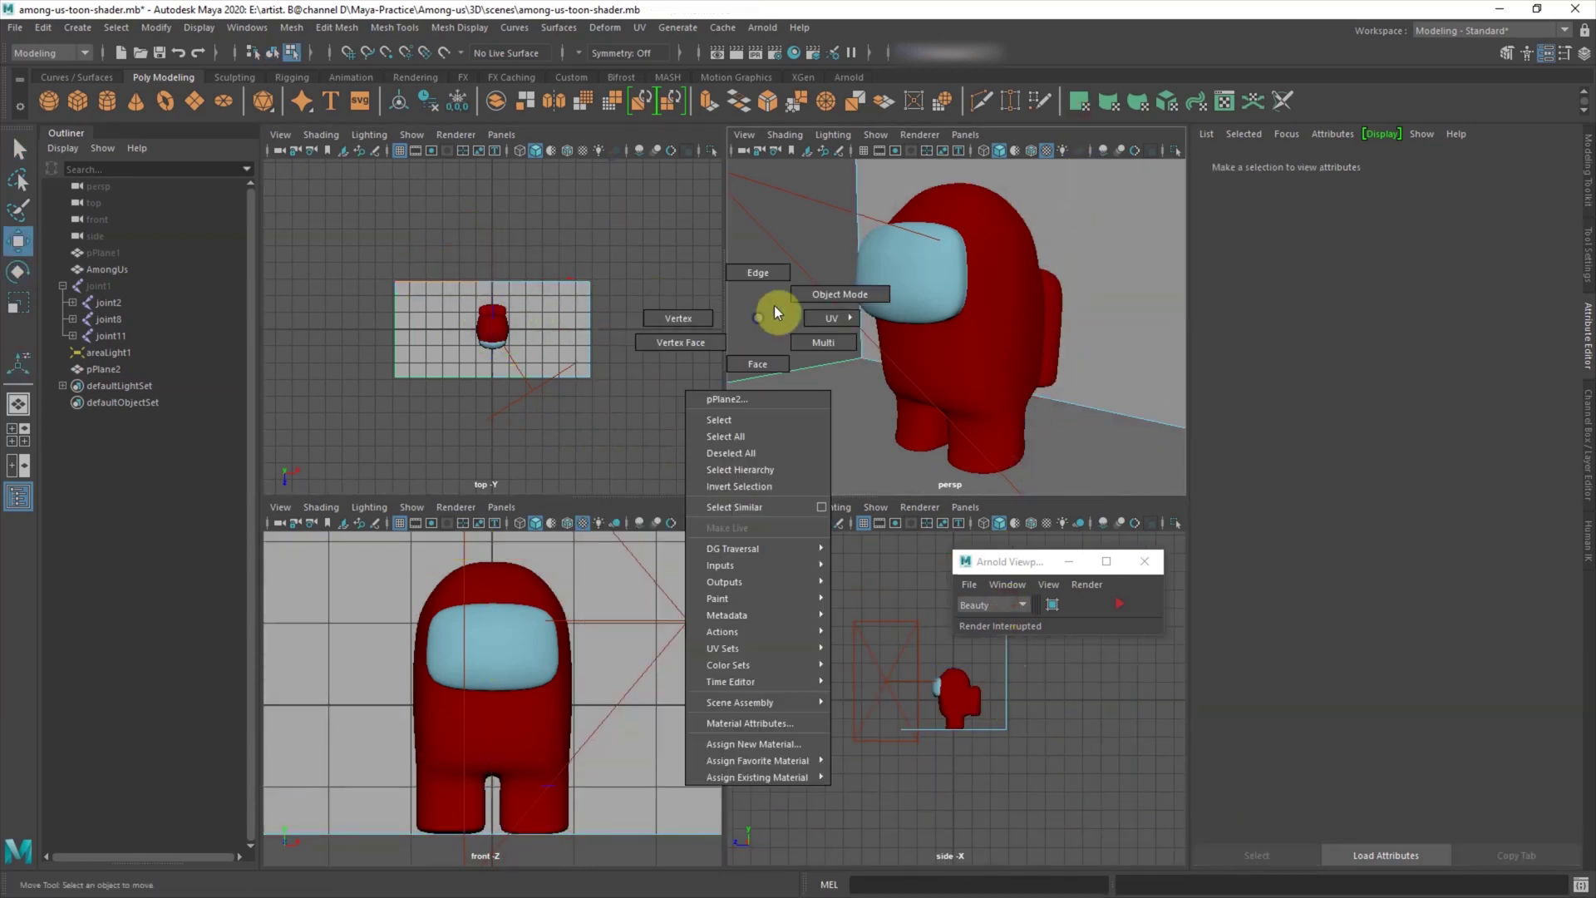
{"action": "left_click", "coordinate": [809, 417]}
{"action": "key", "text": "r"}
{"action": "left_click_drag", "start_coordinate": [1010, 465], "coordinate": [1072, 478]}
{"action": "left_click", "coordinate": [712, 459]}
{"action": "left_click", "coordinate": [1119, 604]}
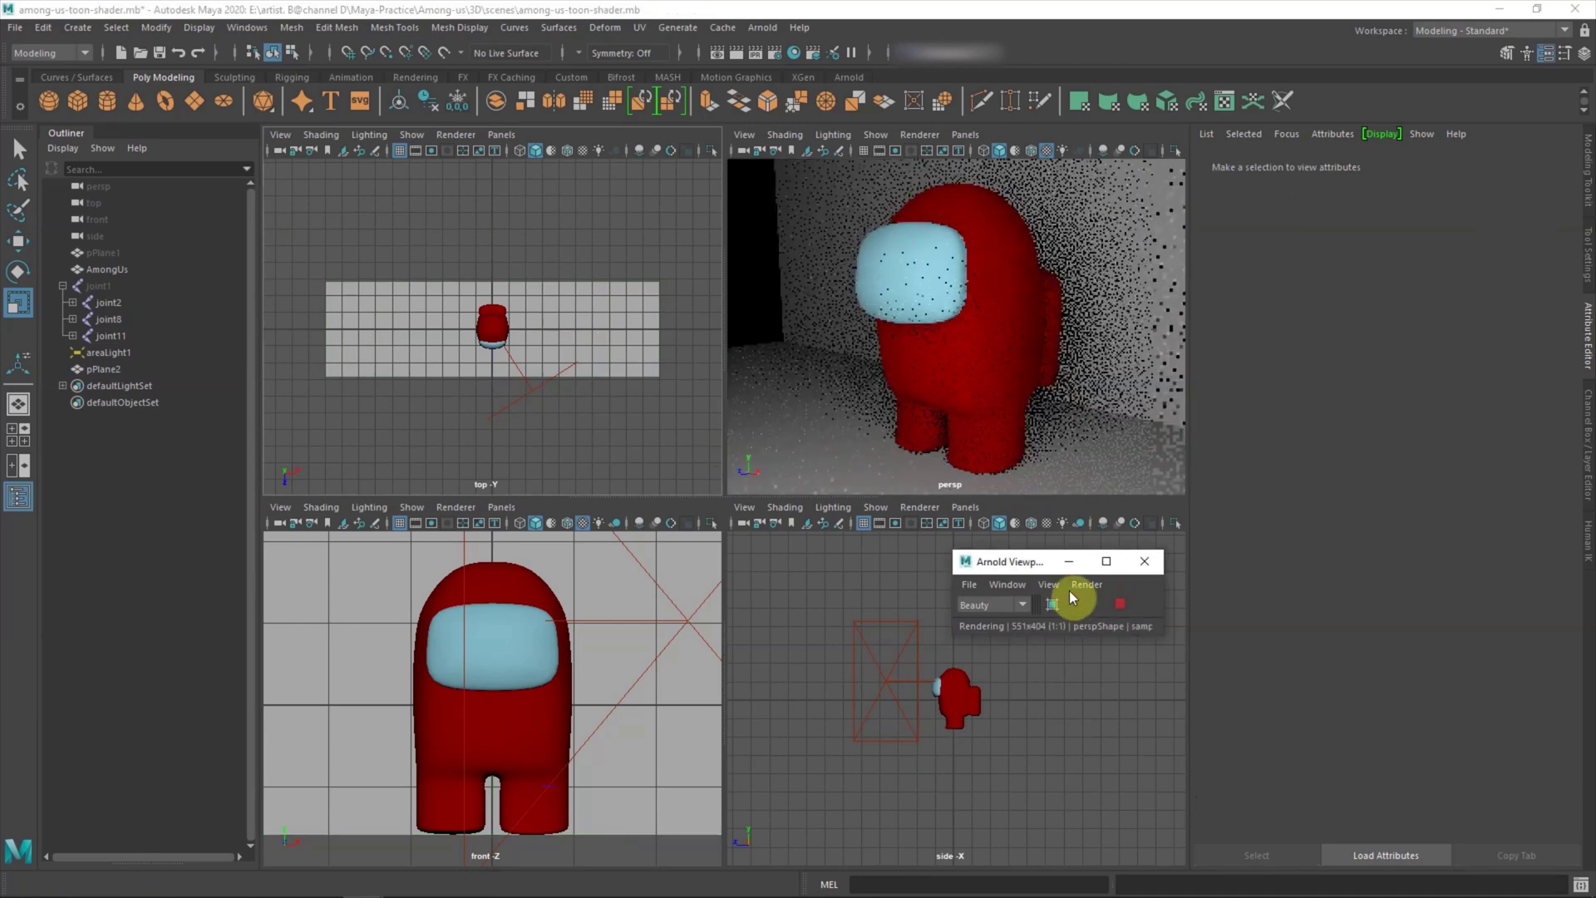
Step: Bevel the floor-to-wall corner edge into a smooth three-segment curve
{"action": "right_click_drag", "start_coordinate": [828, 369], "coordinate": [830, 356]}
{"action": "left_click", "coordinate": [830, 351]}
{"action": "left_click", "coordinate": [293, 28]}
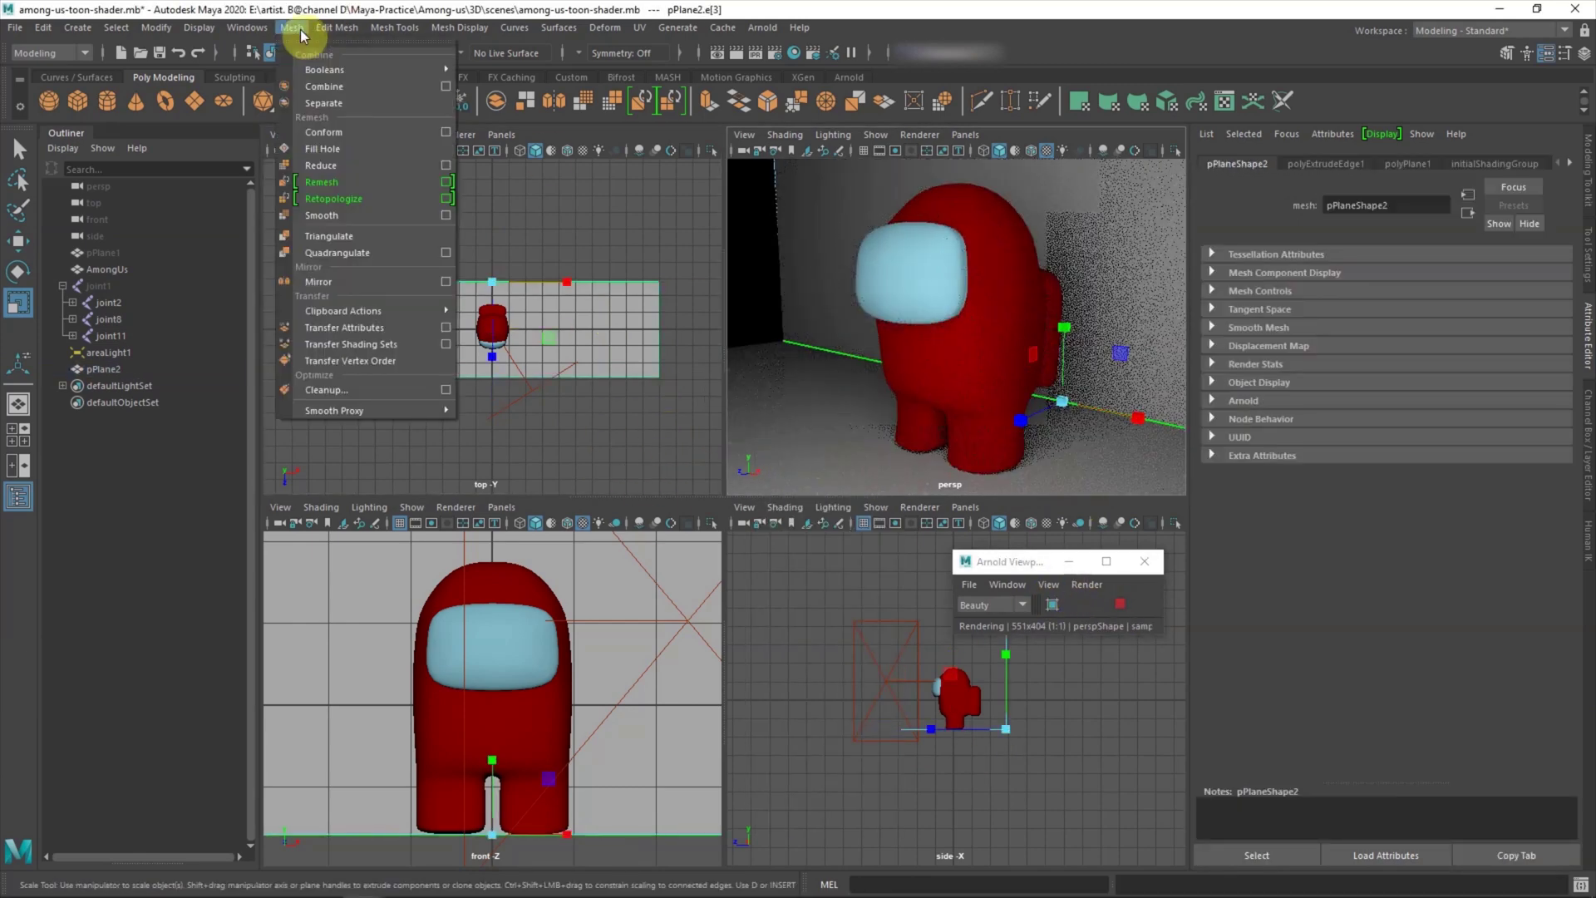
{"action": "left_click", "coordinate": [329, 88]}
{"action": "mouse_move", "coordinate": [1109, 360]}
{"action": "left_mouse_down"}
{"action": "mouse_move", "coordinate": [1104, 346]}
{"action": "mouse_move", "coordinate": [1111, 599]}
{"action": "left_mouse_up"}
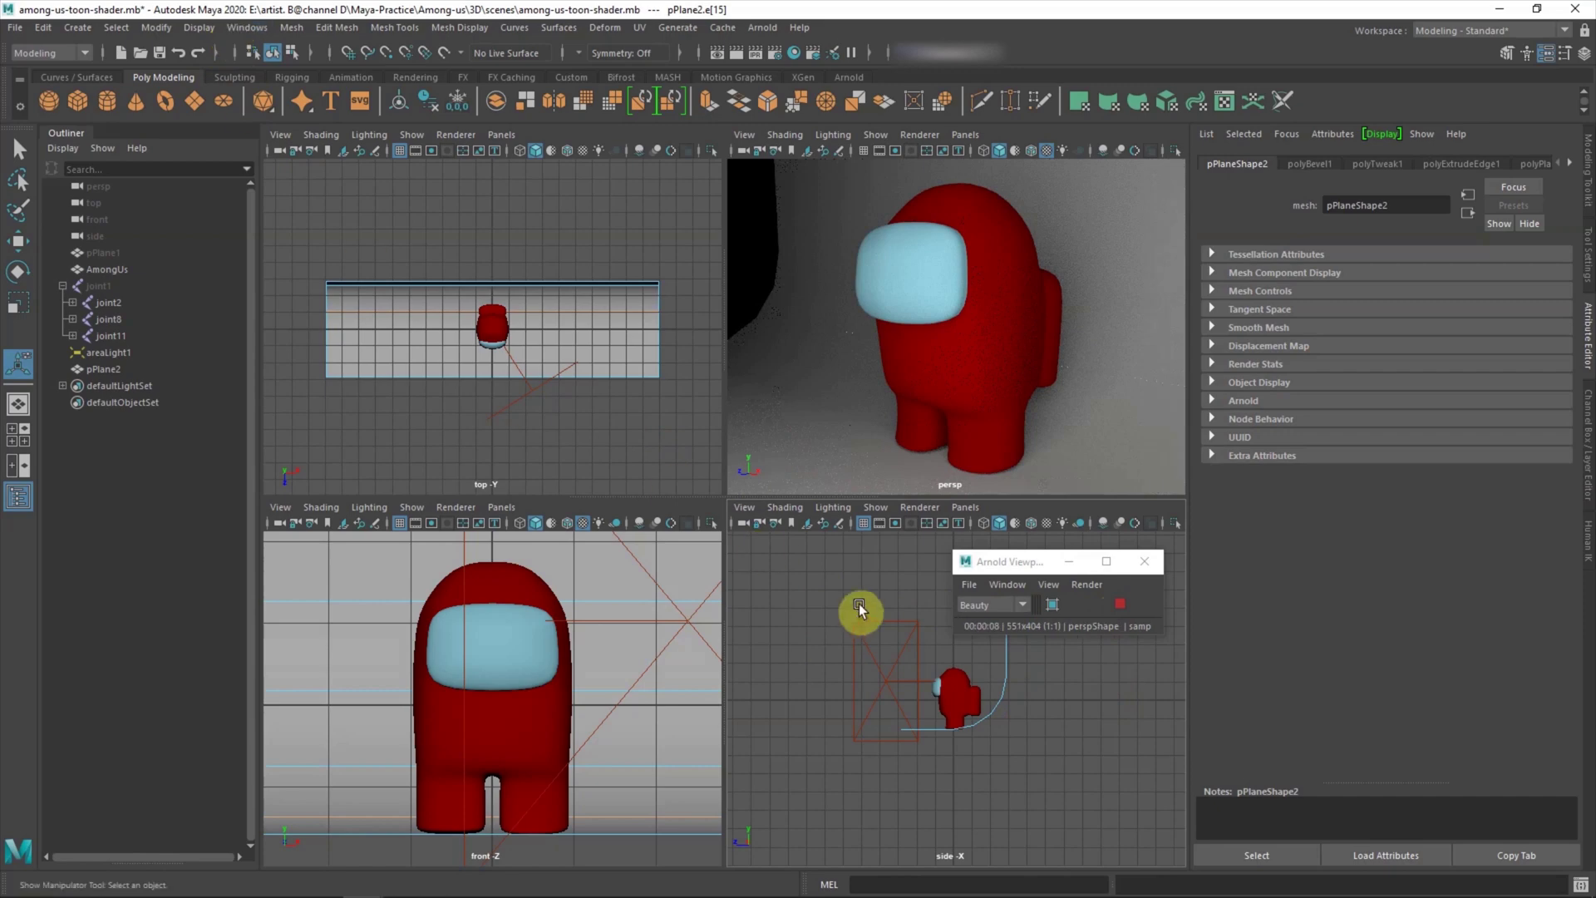
Step: Nudge the backdrop slightly along Z and deselect it
{"action": "right_click_drag", "start_coordinate": [859, 610], "coordinate": [976, 609]}
{"action": "key", "text": "w"}
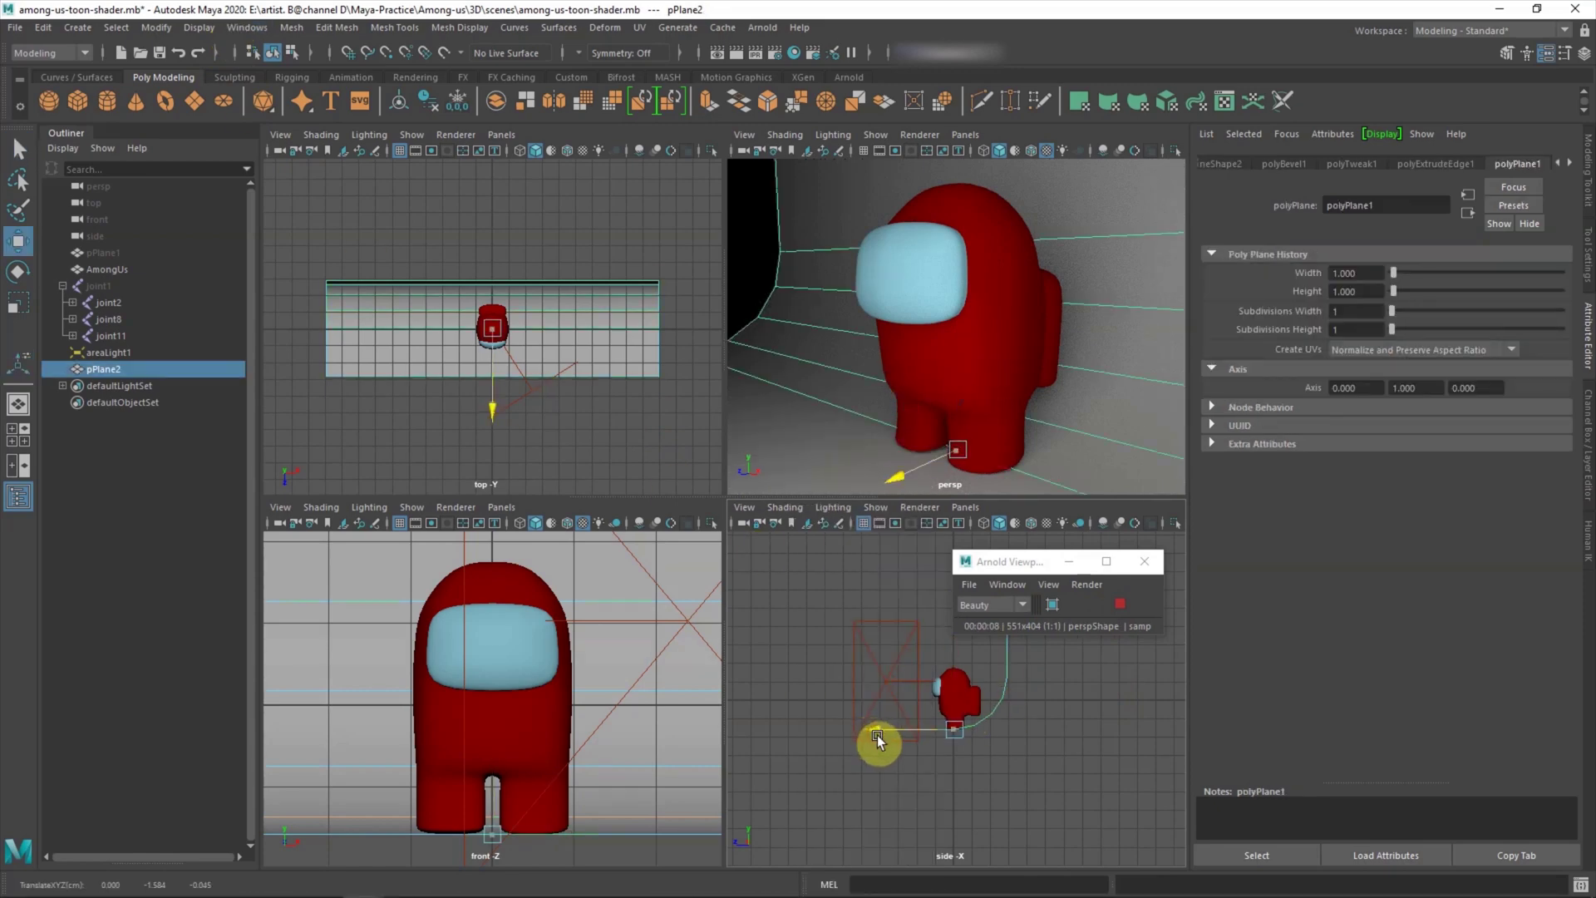
{"action": "left_click_drag", "start_coordinate": [876, 735], "coordinate": [880, 737]}
{"action": "scroll", "coordinate": [1005, 777], "scroll_direction": "up", "scroll_amount": 3}
{"action": "scroll", "coordinate": [989, 803], "scroll_direction": "down", "scroll_amount": 1}
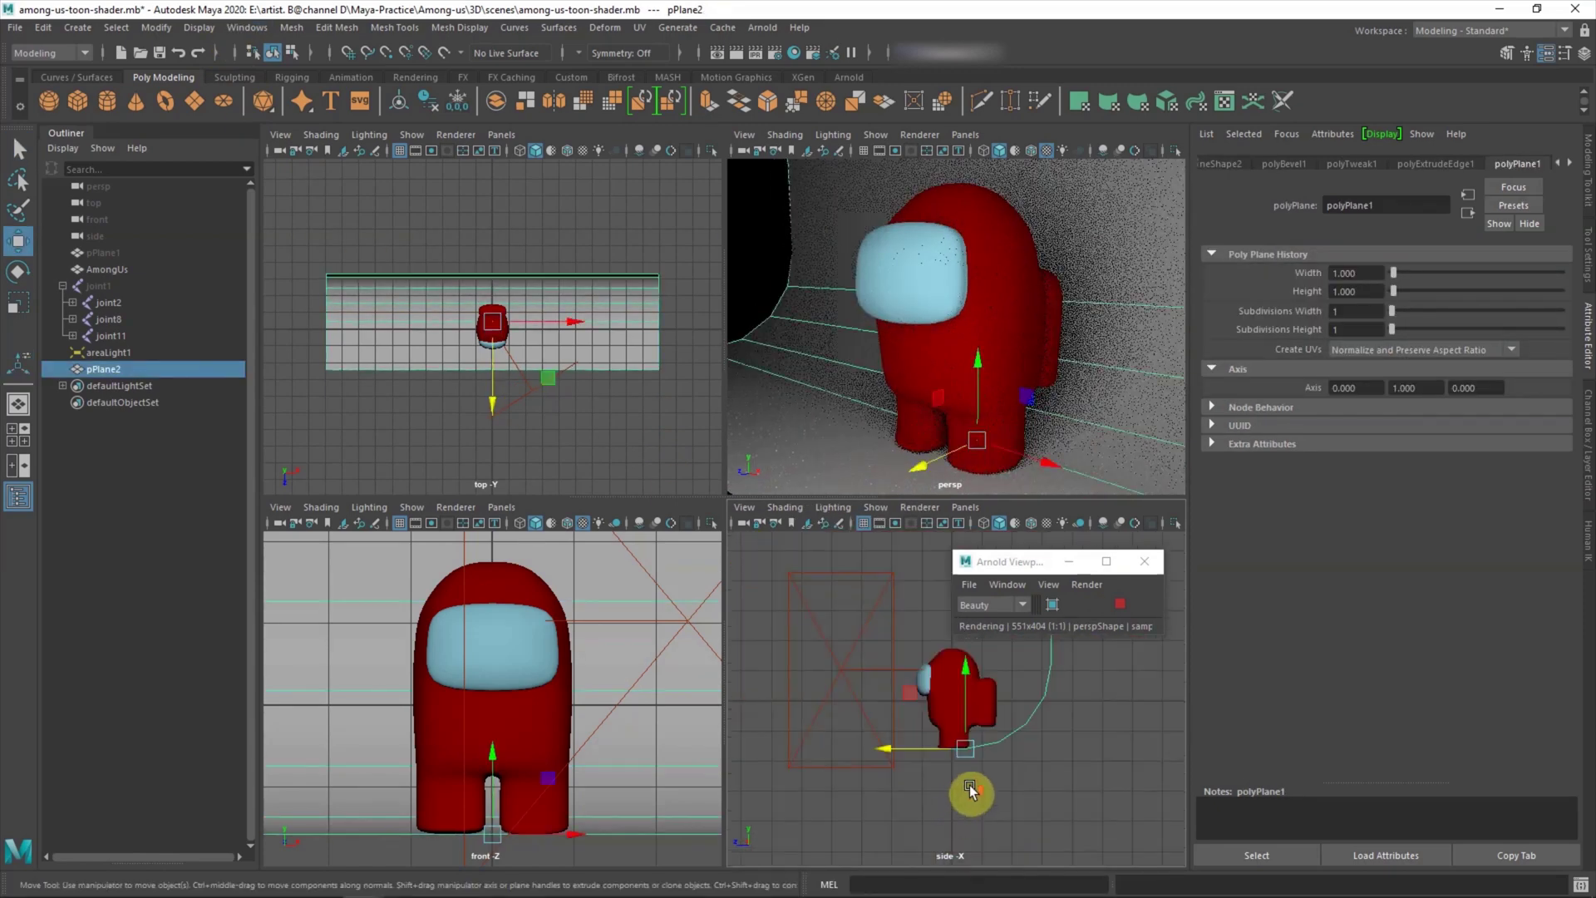
{"action": "left_click", "coordinate": [969, 794]}
{"action": "left_click", "coordinate": [247, 28]}
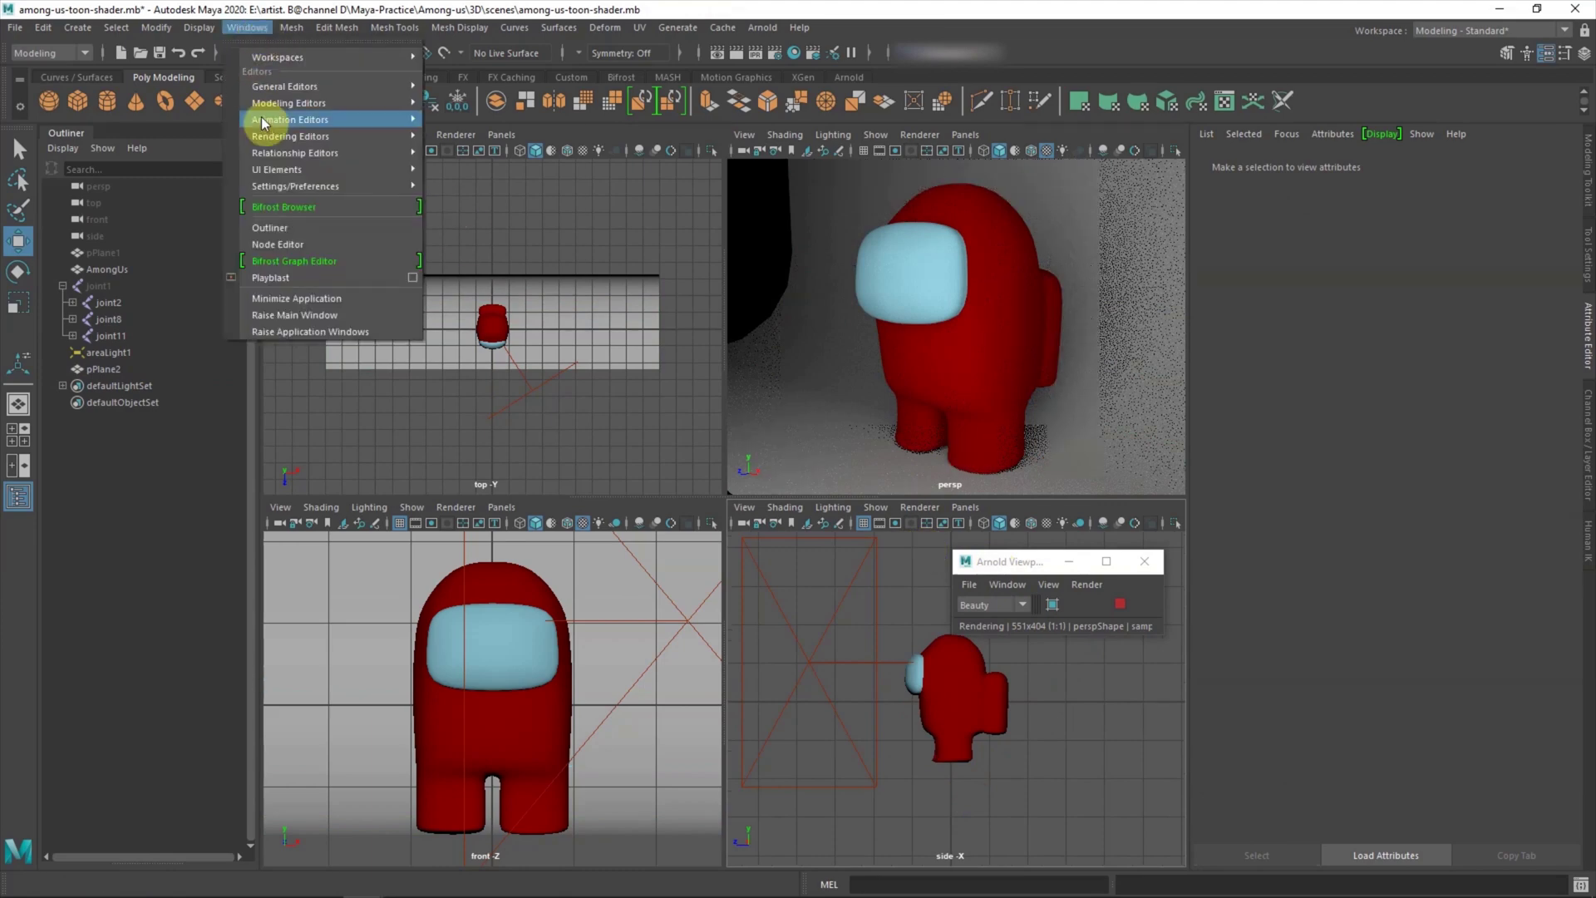
Step: Assign a new aiToon material to the character mesh and re-render
{"action": "mouse_move", "coordinate": [291, 136]}
{"action": "left_click", "coordinate": [462, 137]}
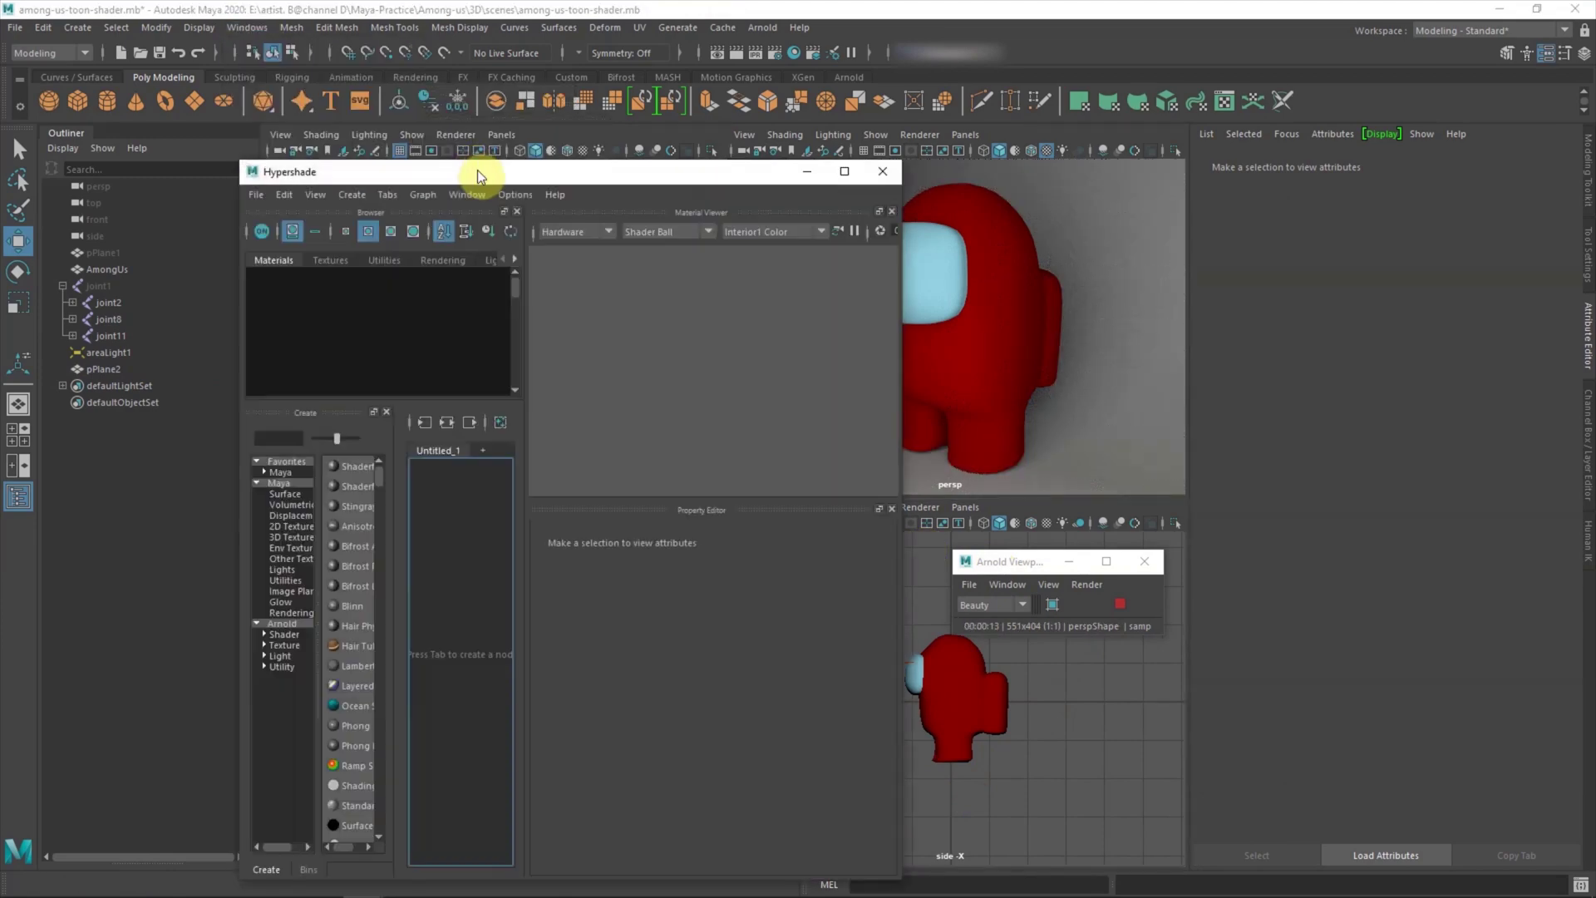
{"action": "left_click_drag", "start_coordinate": [570, 192], "coordinate": [415, 181]}
{"action": "left_click", "coordinate": [1120, 604]}
{"action": "left_click", "coordinate": [914, 298]}
{"action": "right_click_drag", "start_coordinate": [972, 303], "coordinate": [999, 731]}
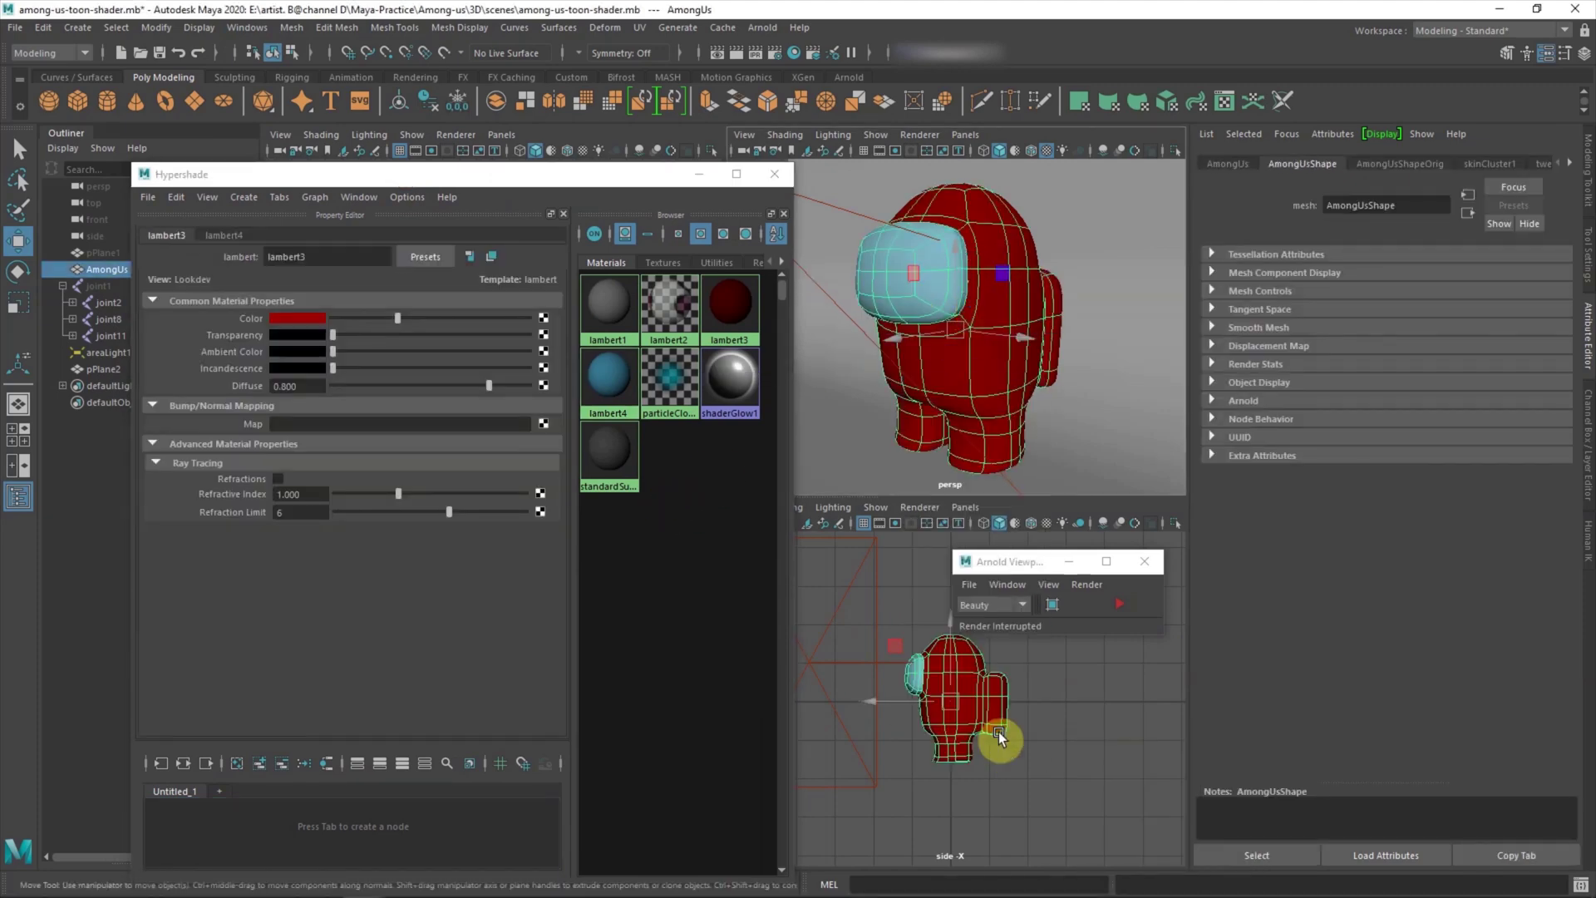
{"action": "left_click", "coordinate": [581, 438]}
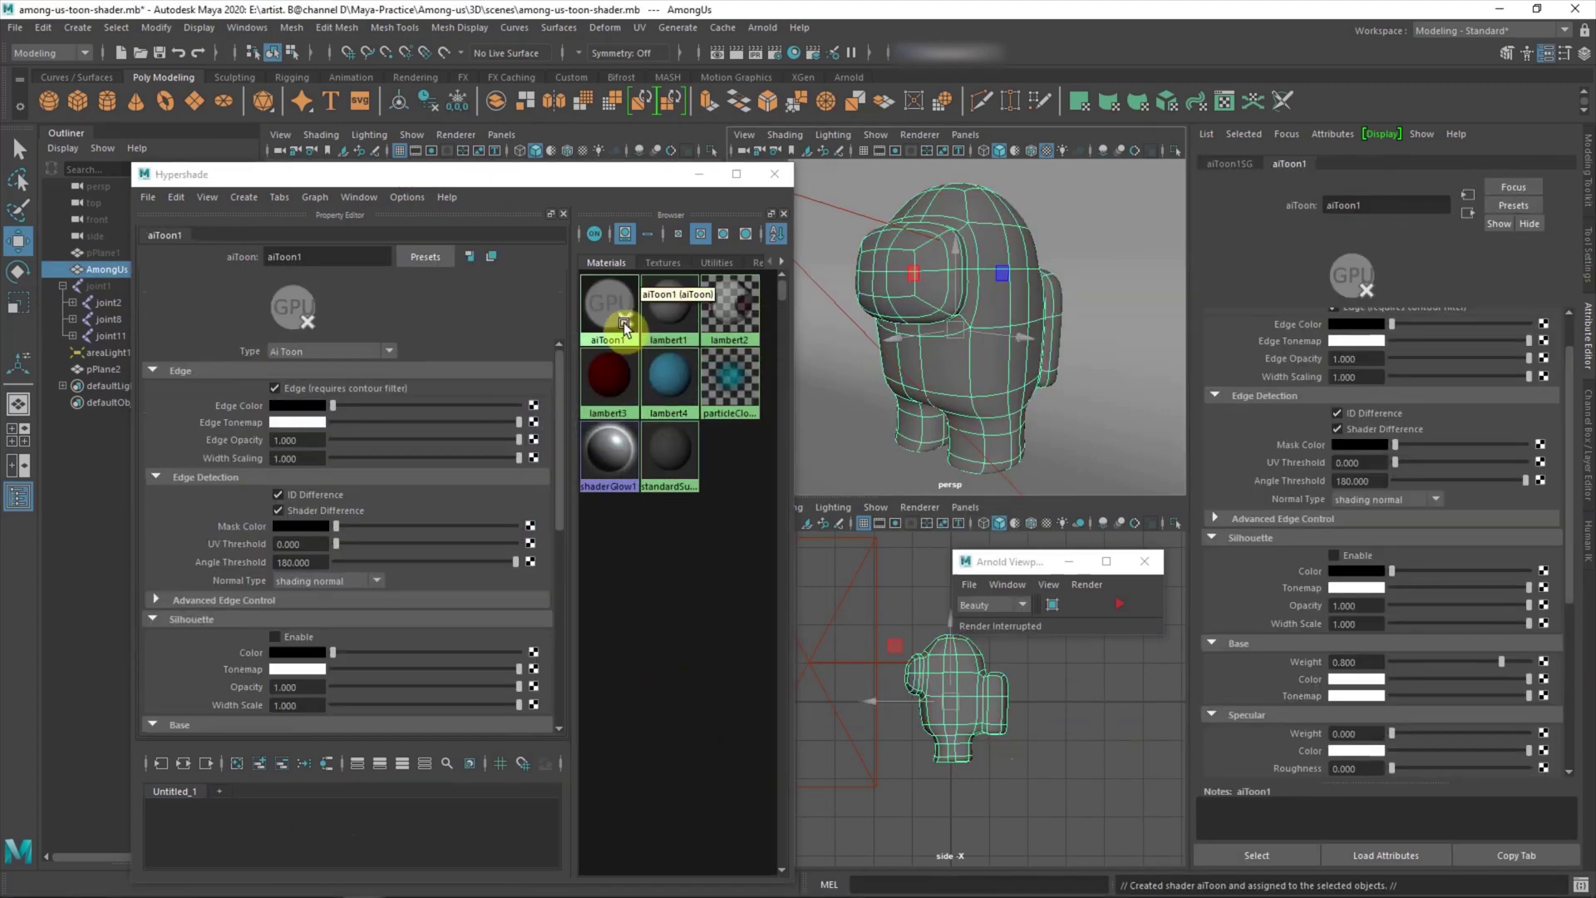
{"action": "left_click", "coordinate": [1119, 603]}
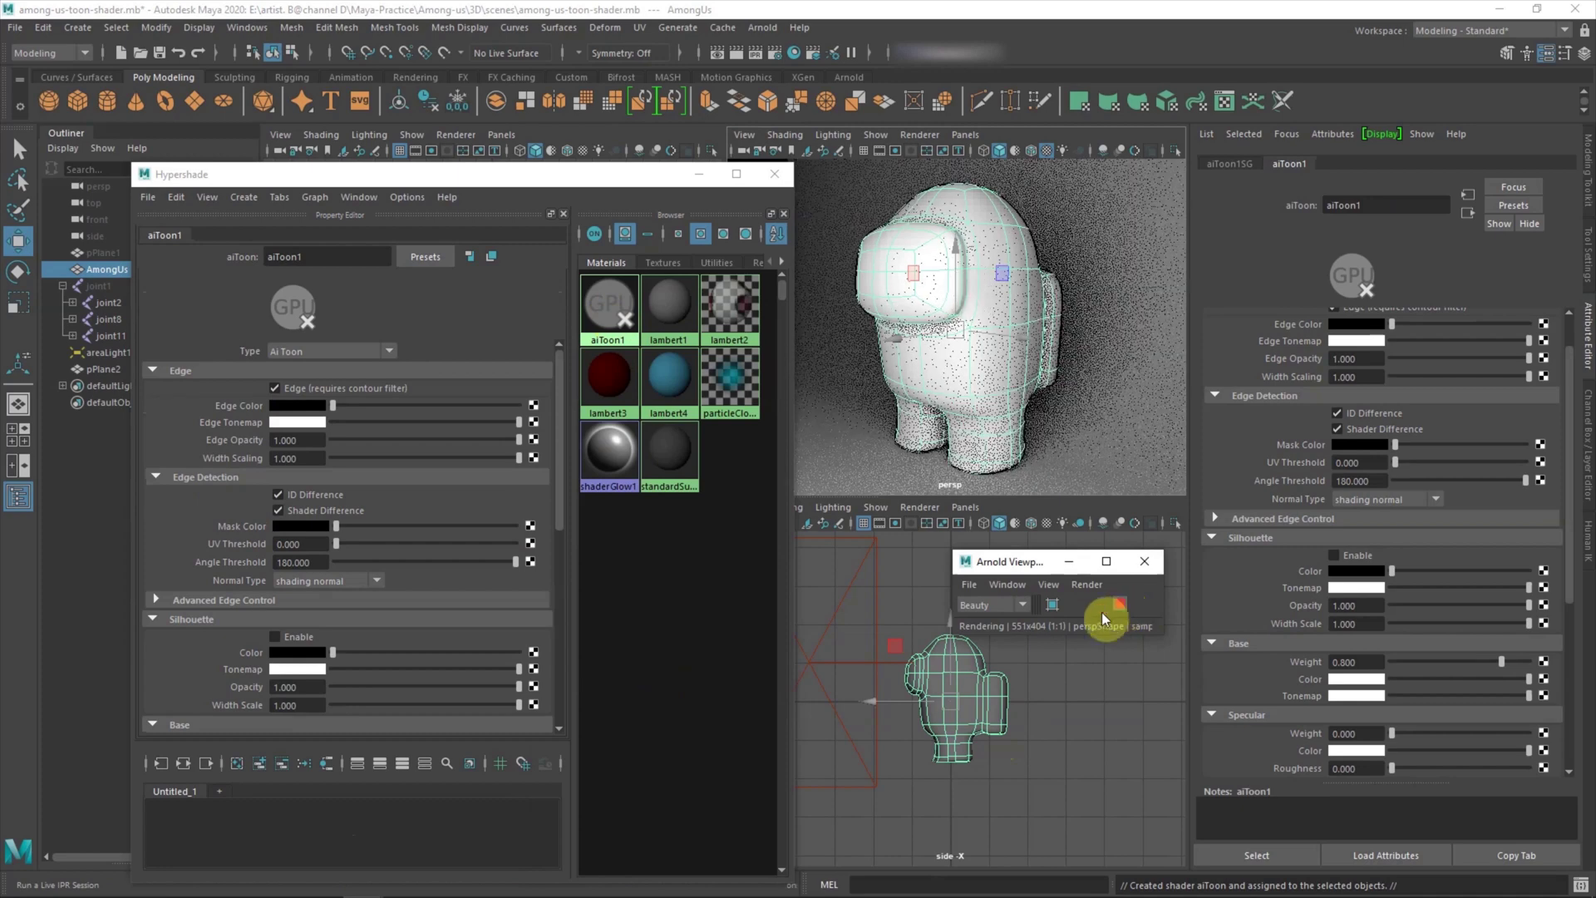
{"action": "left_click", "coordinate": [941, 461]}
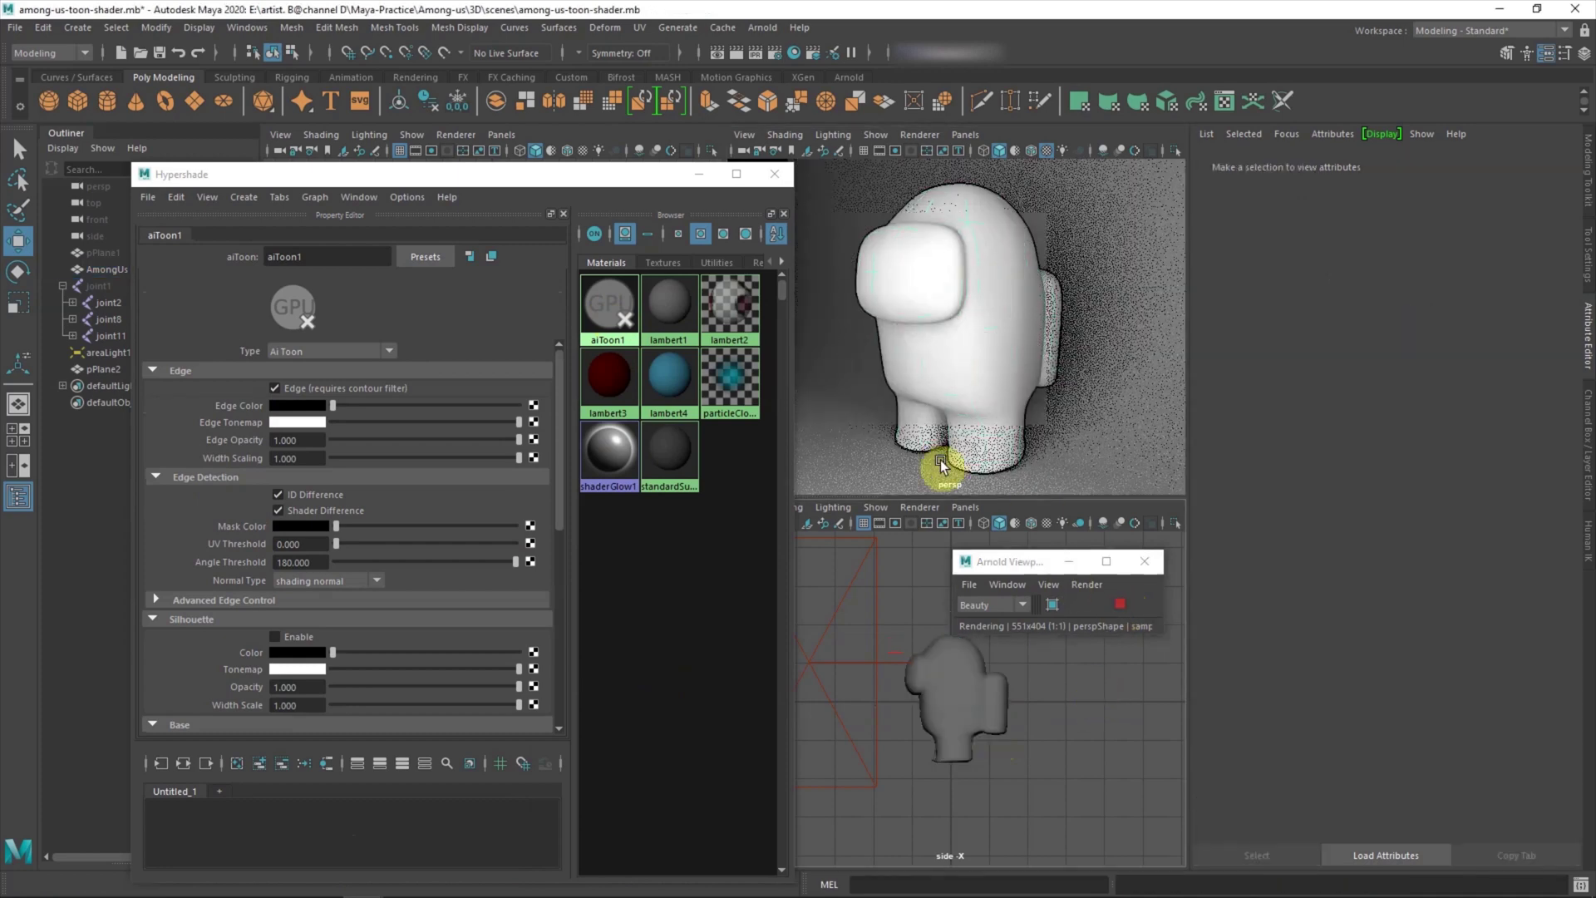
Step: Set the Arnold contour filter width to 5 in Render Settings
{"action": "left_click", "coordinate": [247, 29]}
{"action": "left_click", "coordinate": [463, 151]}
{"action": "left_click", "coordinate": [1120, 605]}
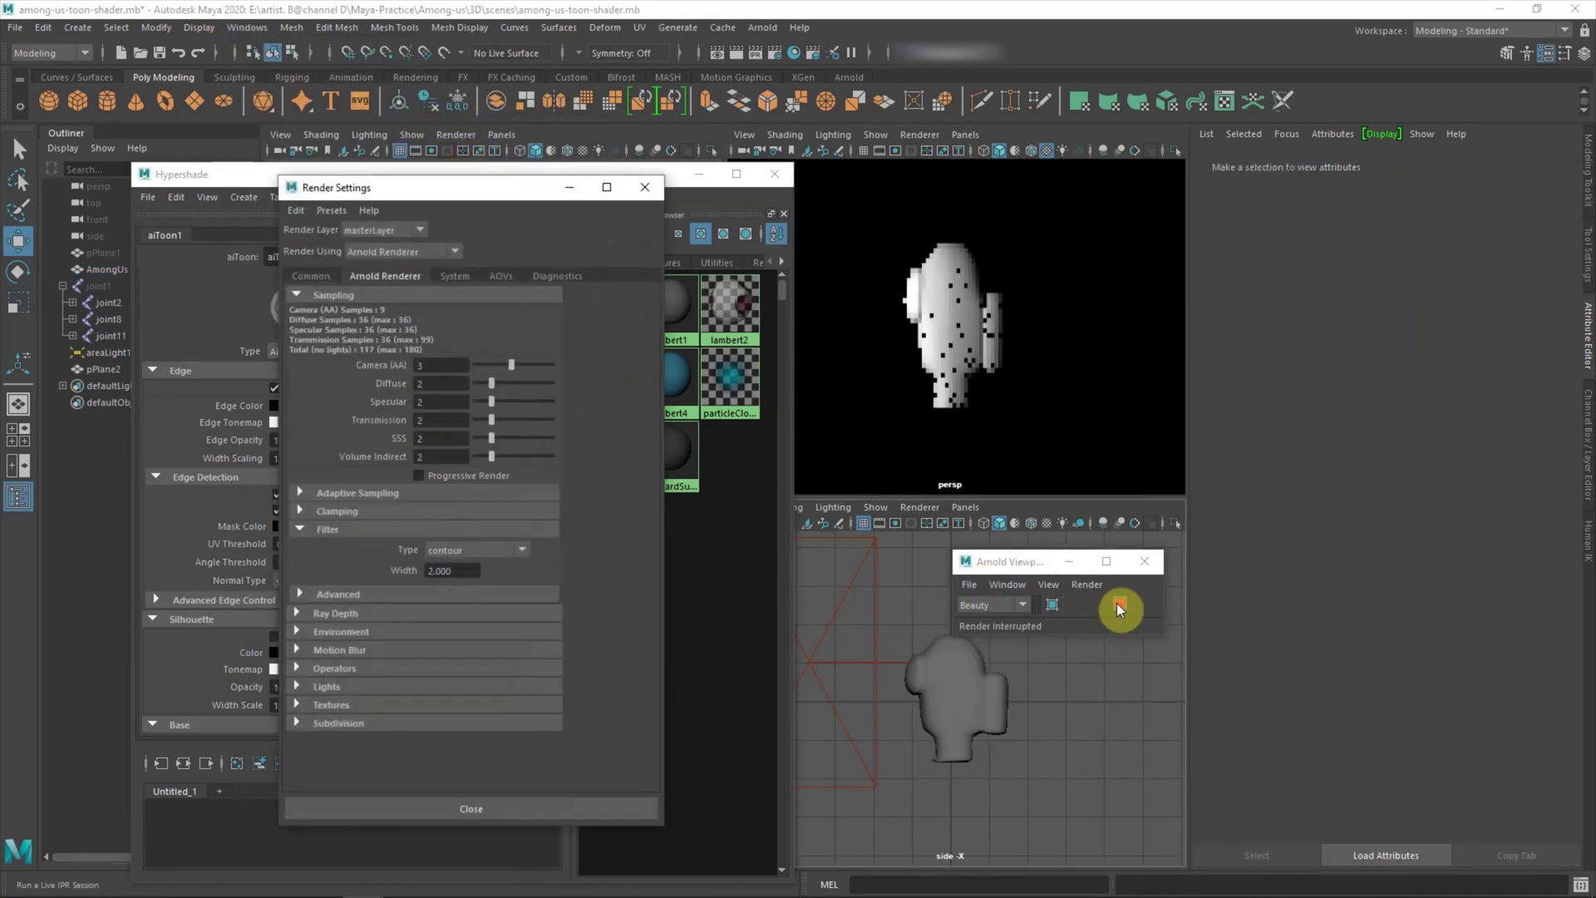
{"action": "double_click", "coordinate": [451, 571]}
{"action": "type", "text": "5"}
{"action": "key", "text": "Return"}
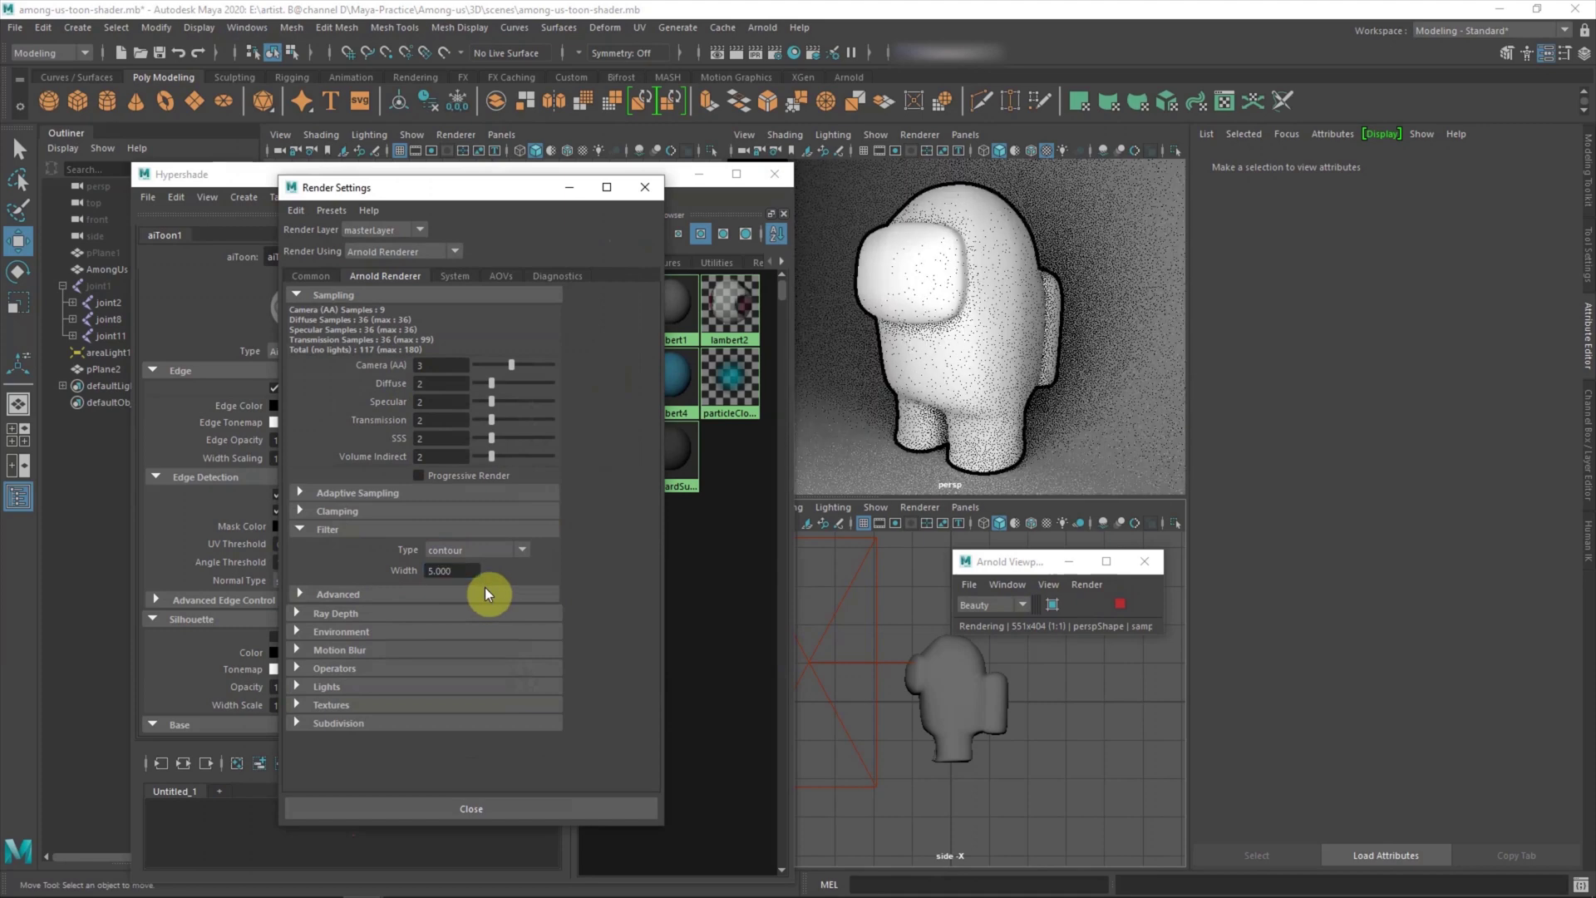
{"action": "left_click", "coordinate": [644, 187]}
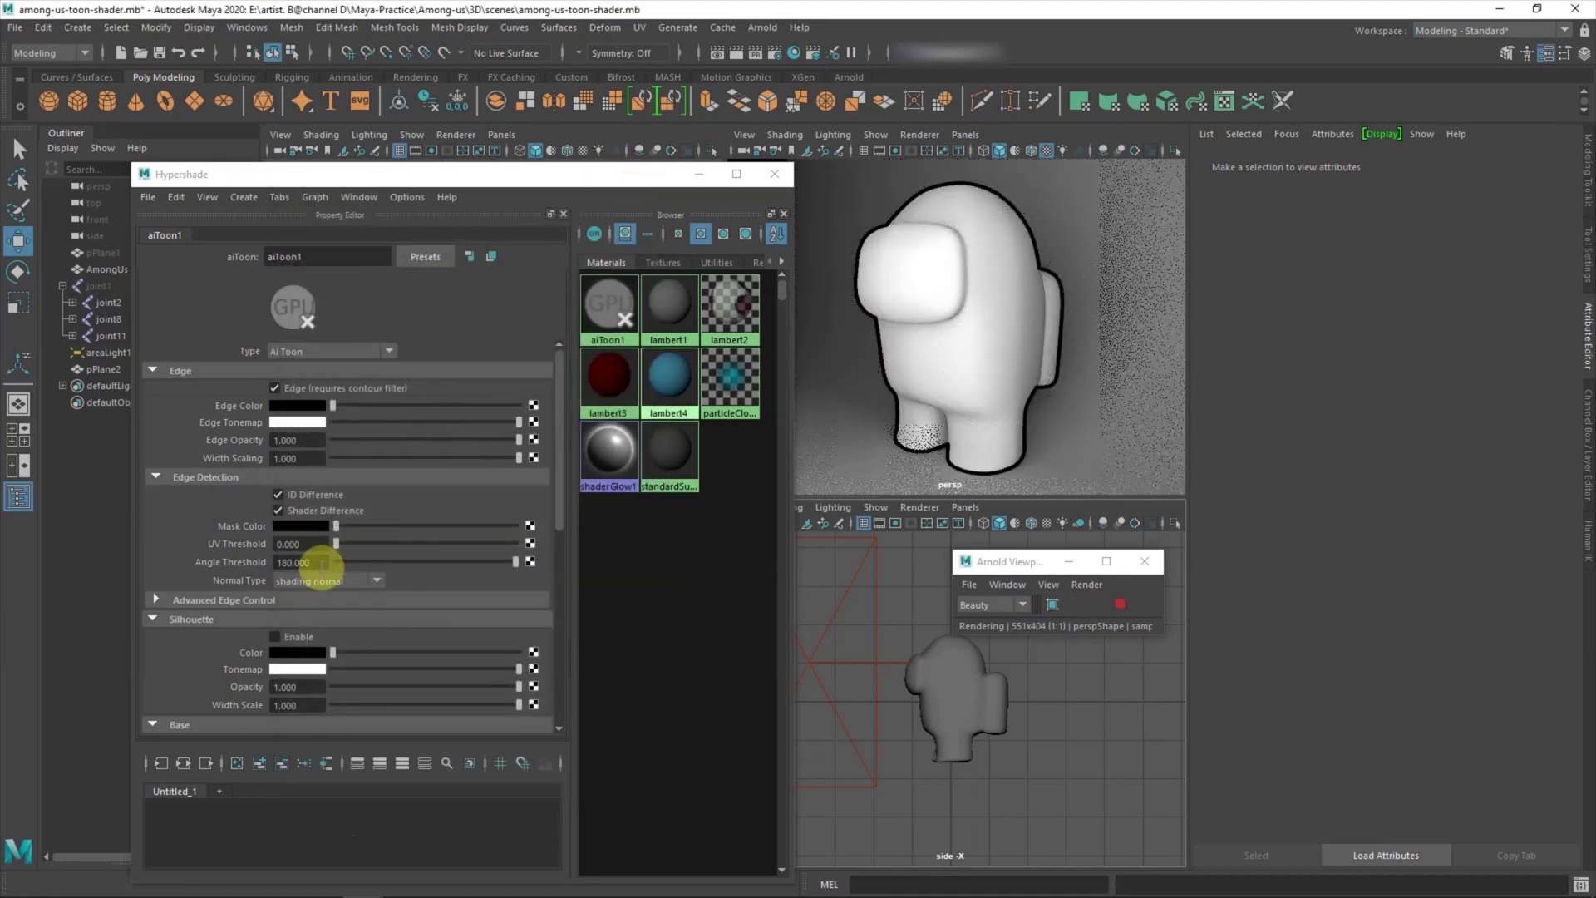
Step: Set aiToon1's angle threshold to 15 and its base colour to red
{"action": "left_click_drag", "start_coordinate": [447, 561], "coordinate": [355, 561]}
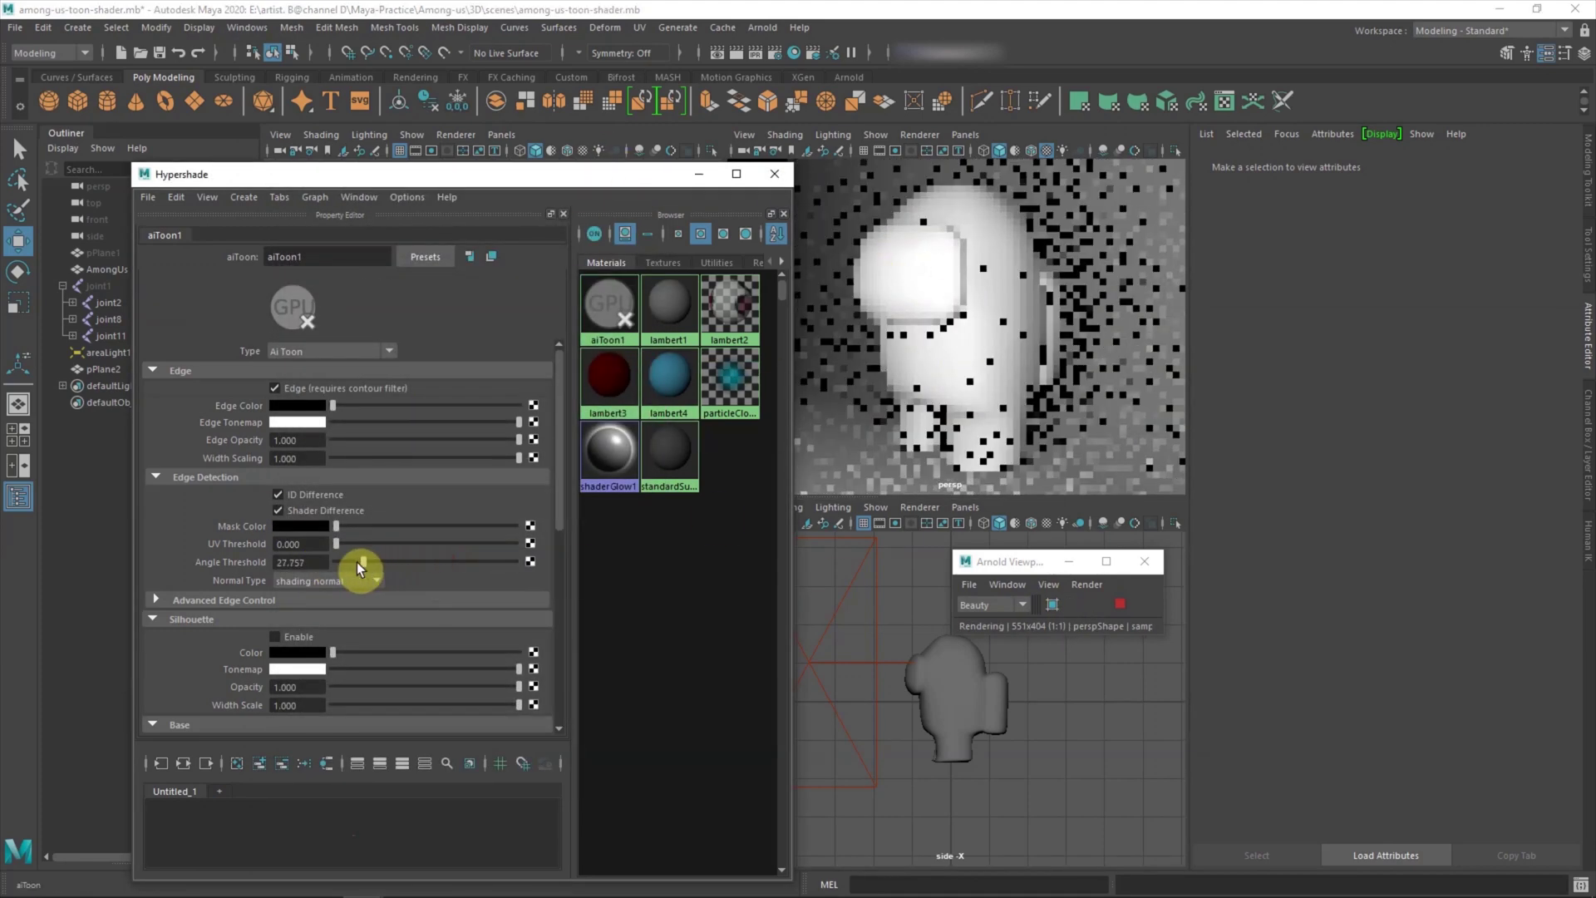
{"action": "double_click", "coordinate": [292, 562]}
{"action": "type", "text": "15"}
{"action": "key", "text": "Return"}
{"action": "scroll", "coordinate": [170, 582], "scroll_direction": "down", "scroll_amount": 3}
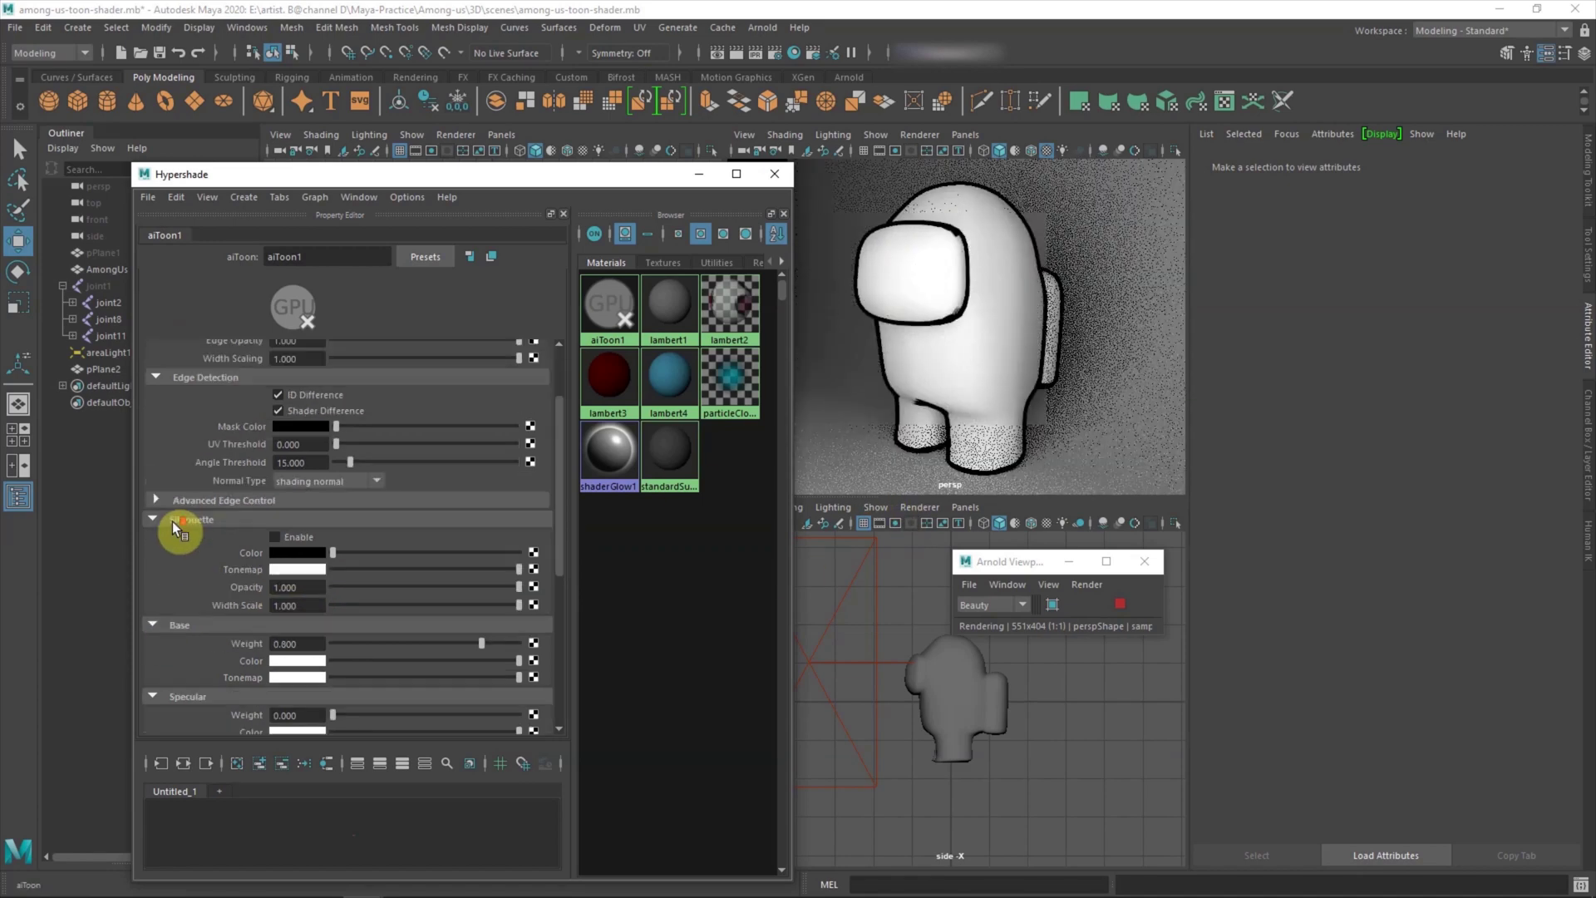
{"action": "left_click_drag", "start_coordinate": [519, 611], "coordinate": [426, 615]}
{"action": "left_click", "coordinate": [297, 611]}
{"action": "left_click", "coordinate": [221, 676]}
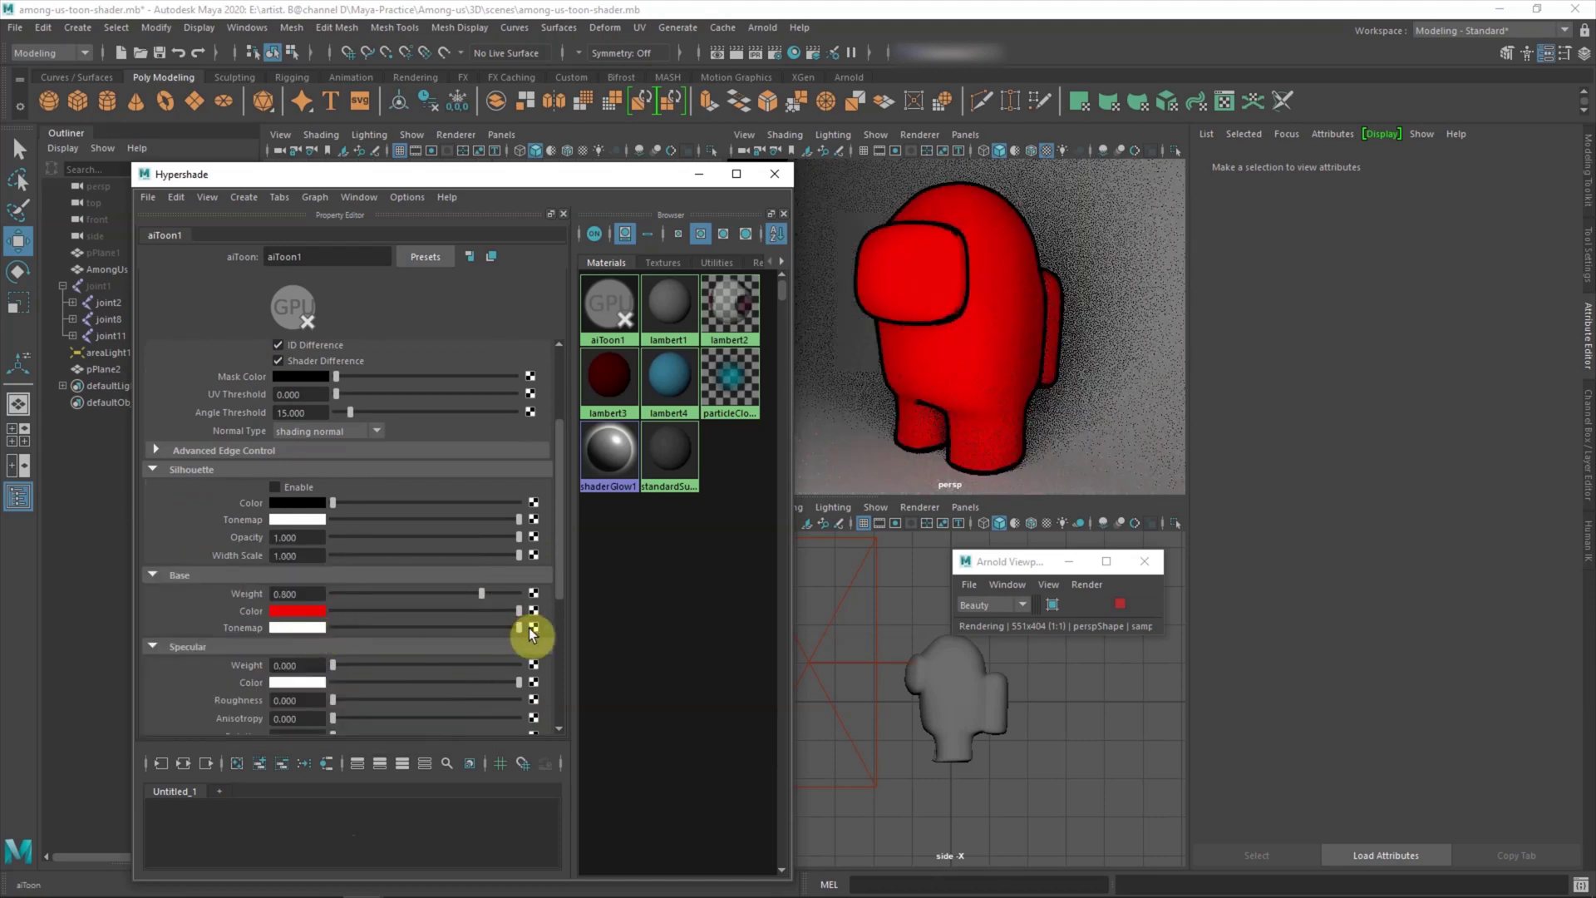
Step: Map a ramp into the base tonemap and shift its white and black entries
{"action": "left_click", "coordinate": [533, 627]}
{"action": "left_click", "coordinate": [720, 536]}
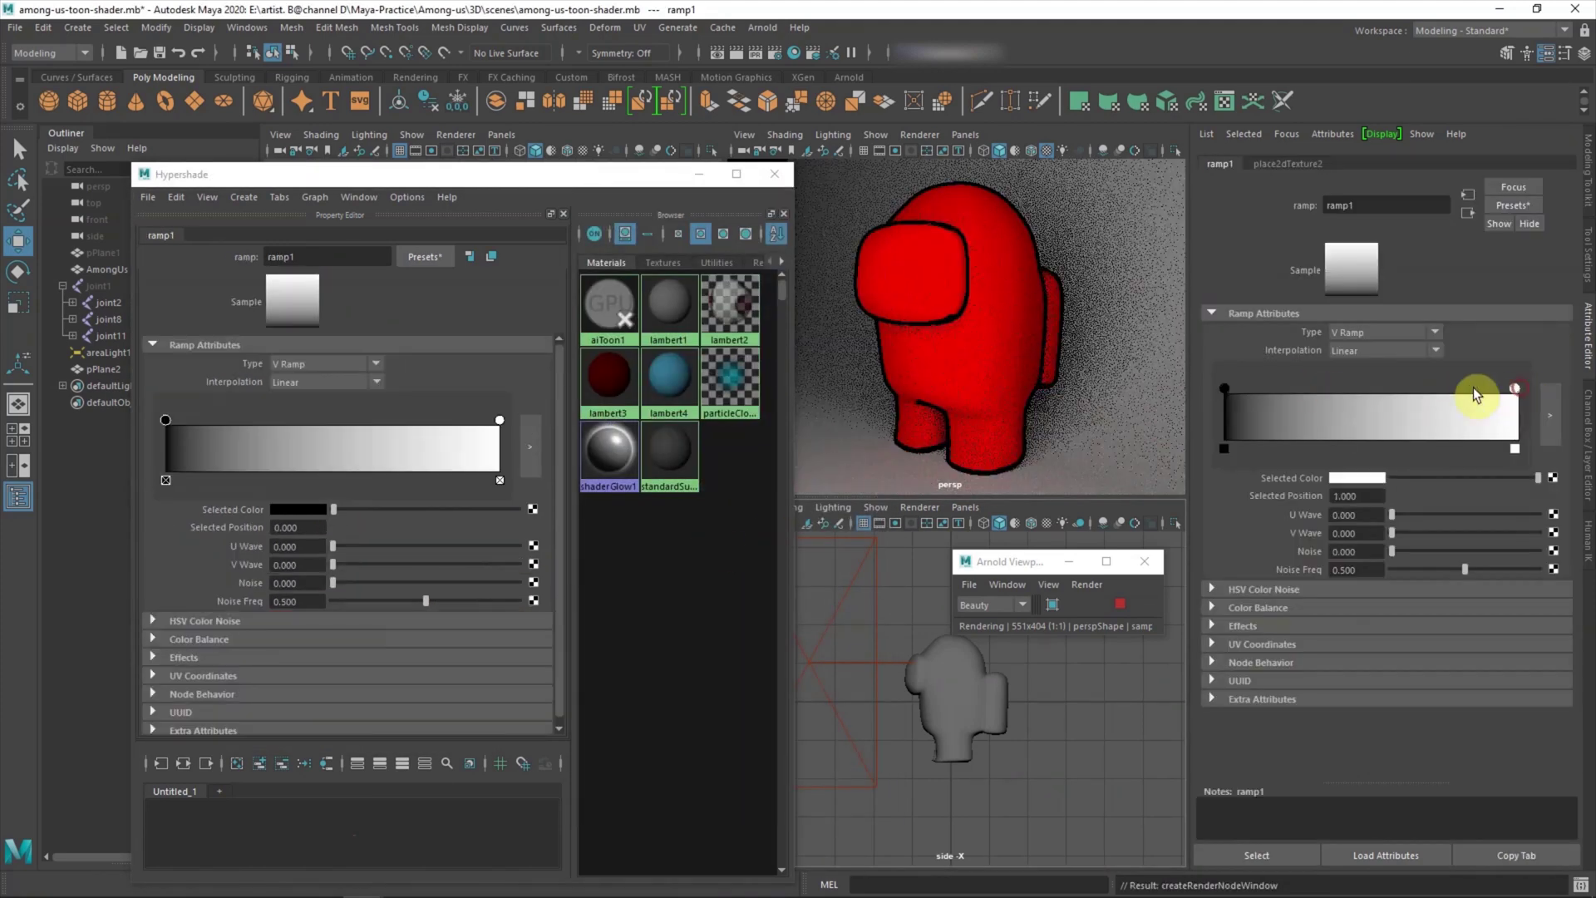
{"action": "left_click_drag", "start_coordinate": [1519, 389], "coordinate": [1364, 388]}
{"action": "left_click_drag", "start_coordinate": [1224, 387], "coordinate": [1249, 387]}
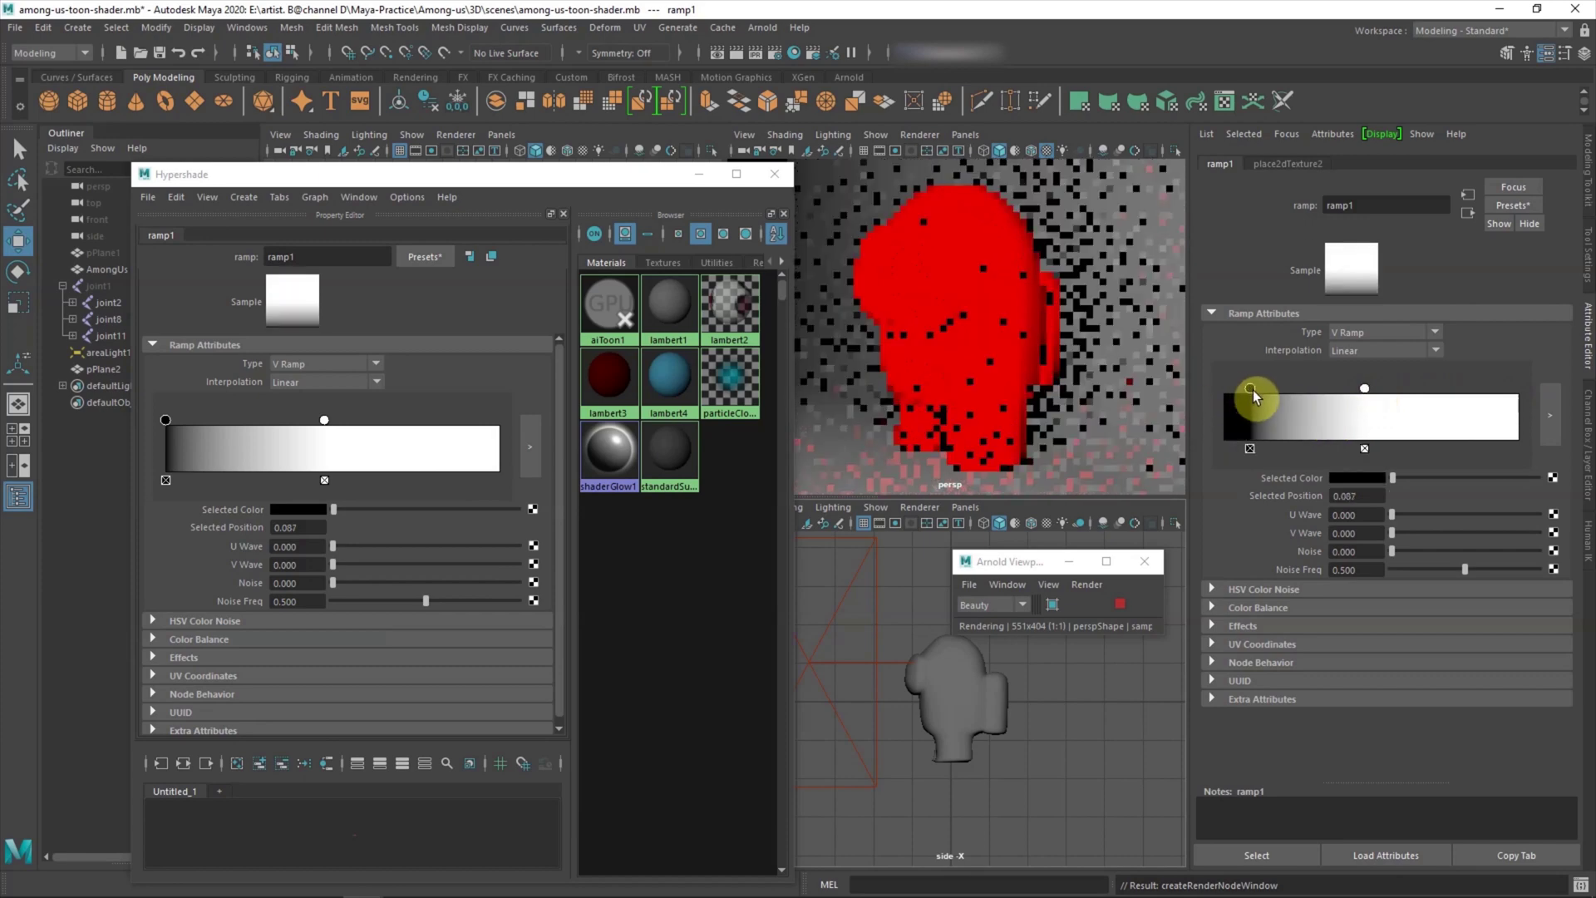
Step: Set ramp1 interpolation to None and make its left entry dark grey
{"action": "left_click", "coordinate": [1372, 351]}
{"action": "left_click", "coordinate": [1340, 366]}
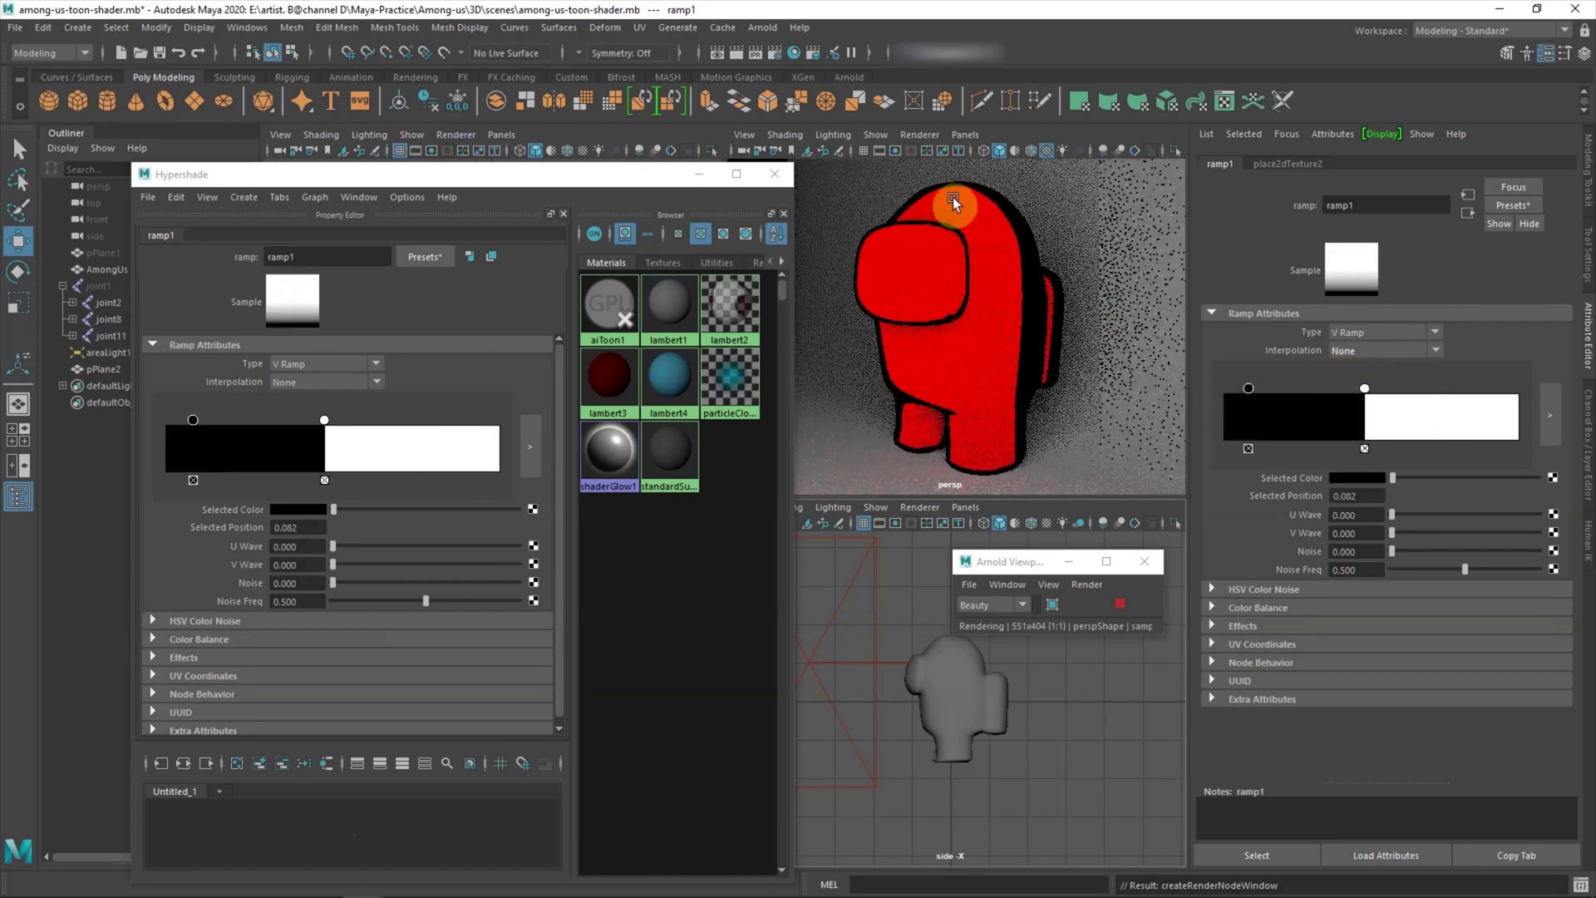
{"action": "left_click_drag", "start_coordinate": [1392, 479], "coordinate": [1407, 480]}
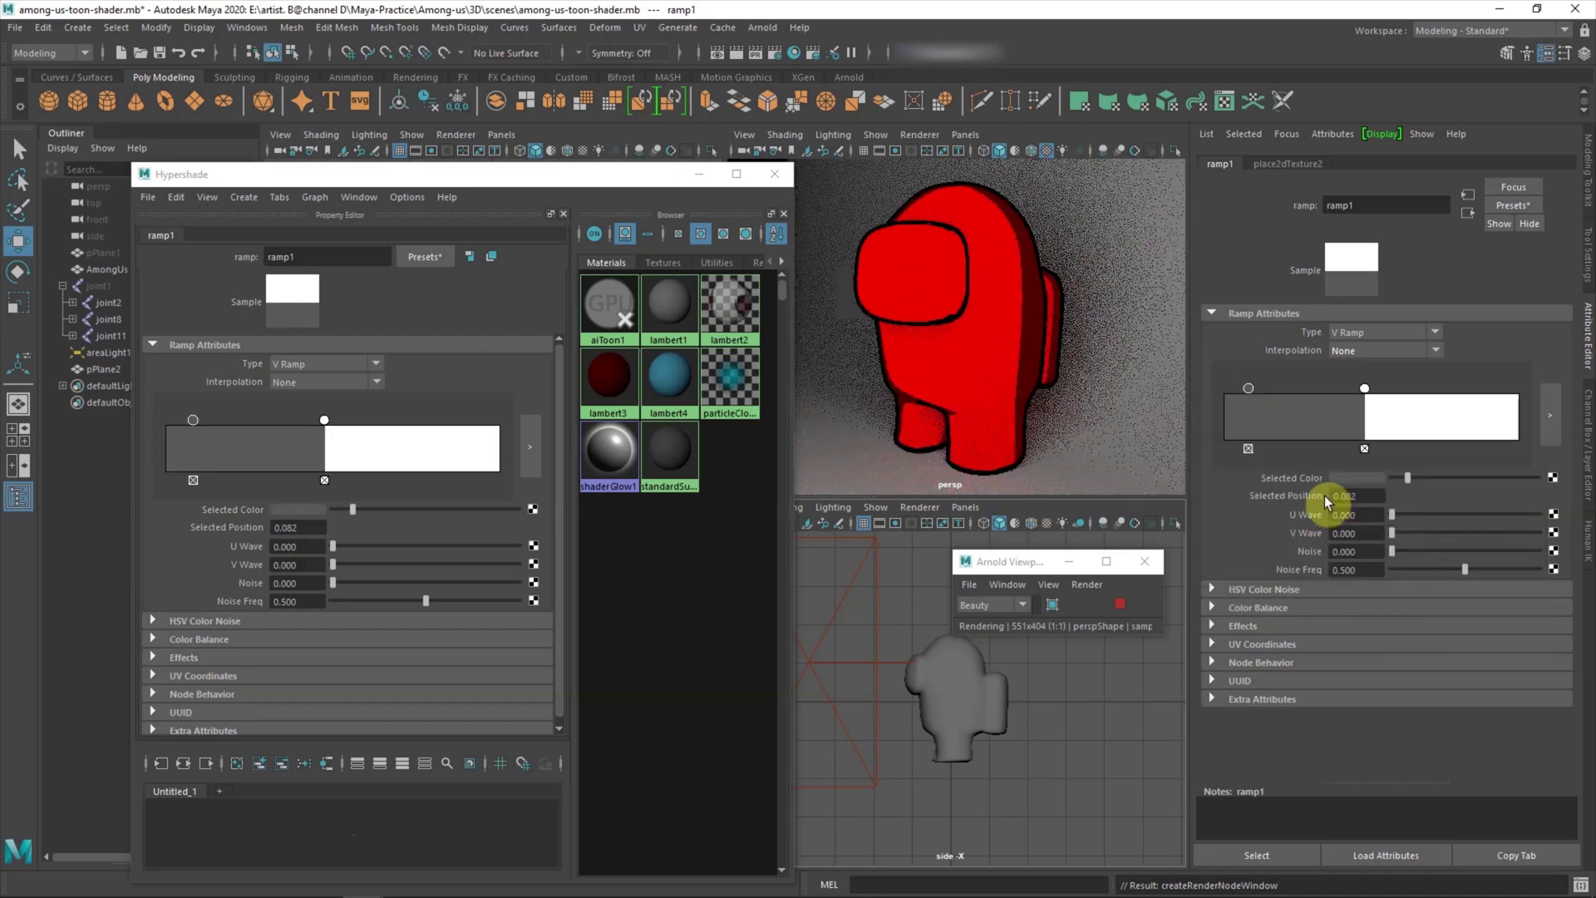
{"action": "left_click", "coordinate": [1361, 478]}
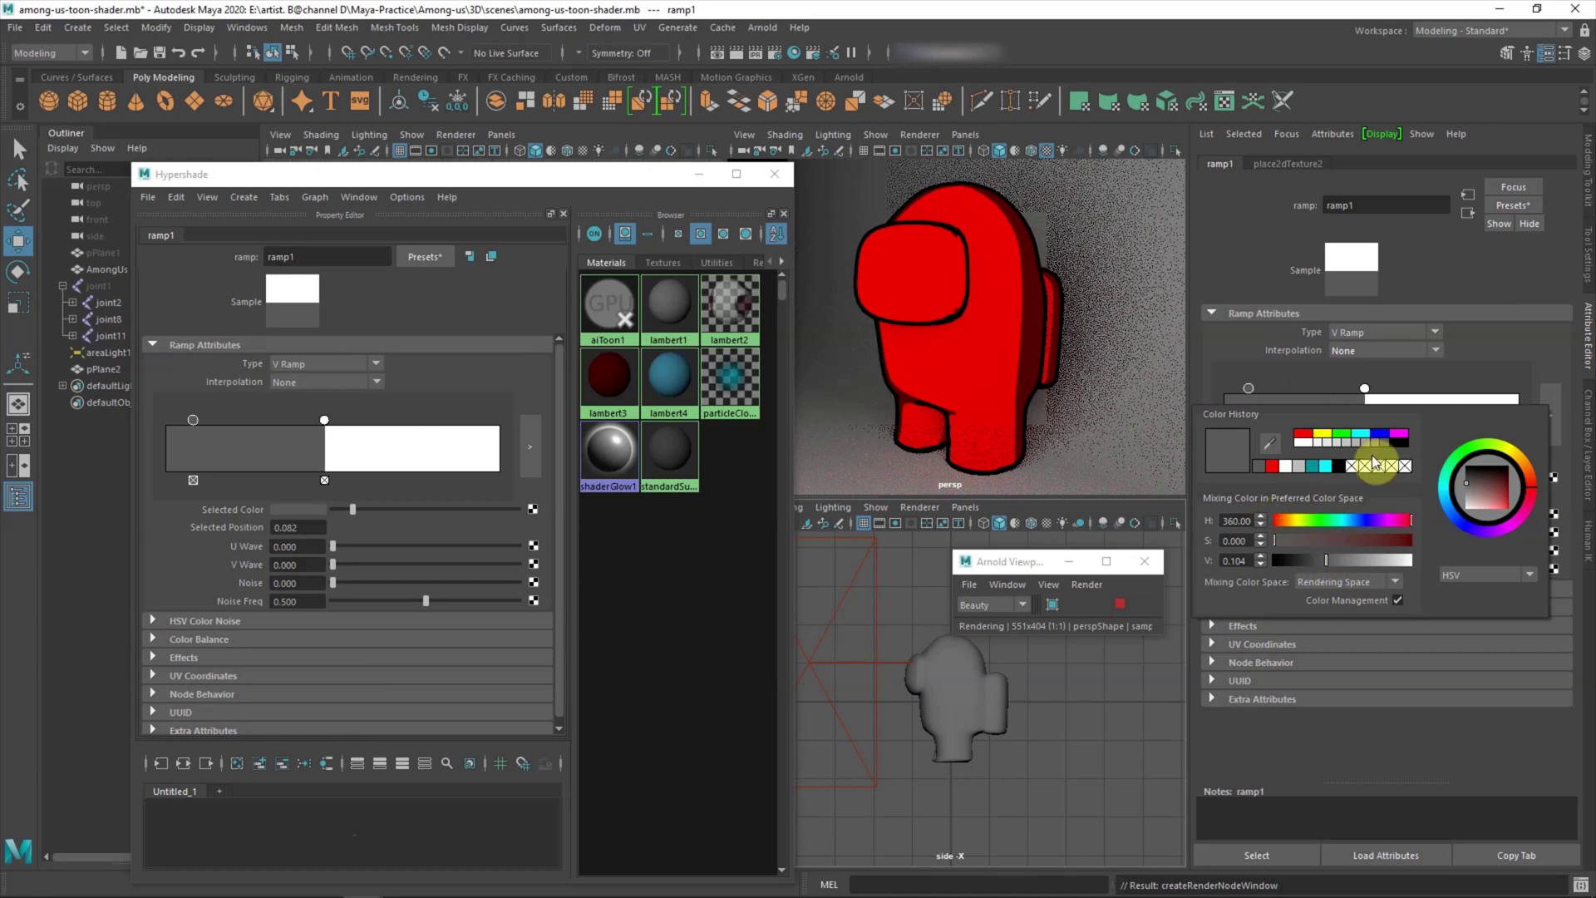
Step: Add a light-grey middle ramp entry and adjust the band positions
{"action": "left_click", "coordinate": [1304, 391]}
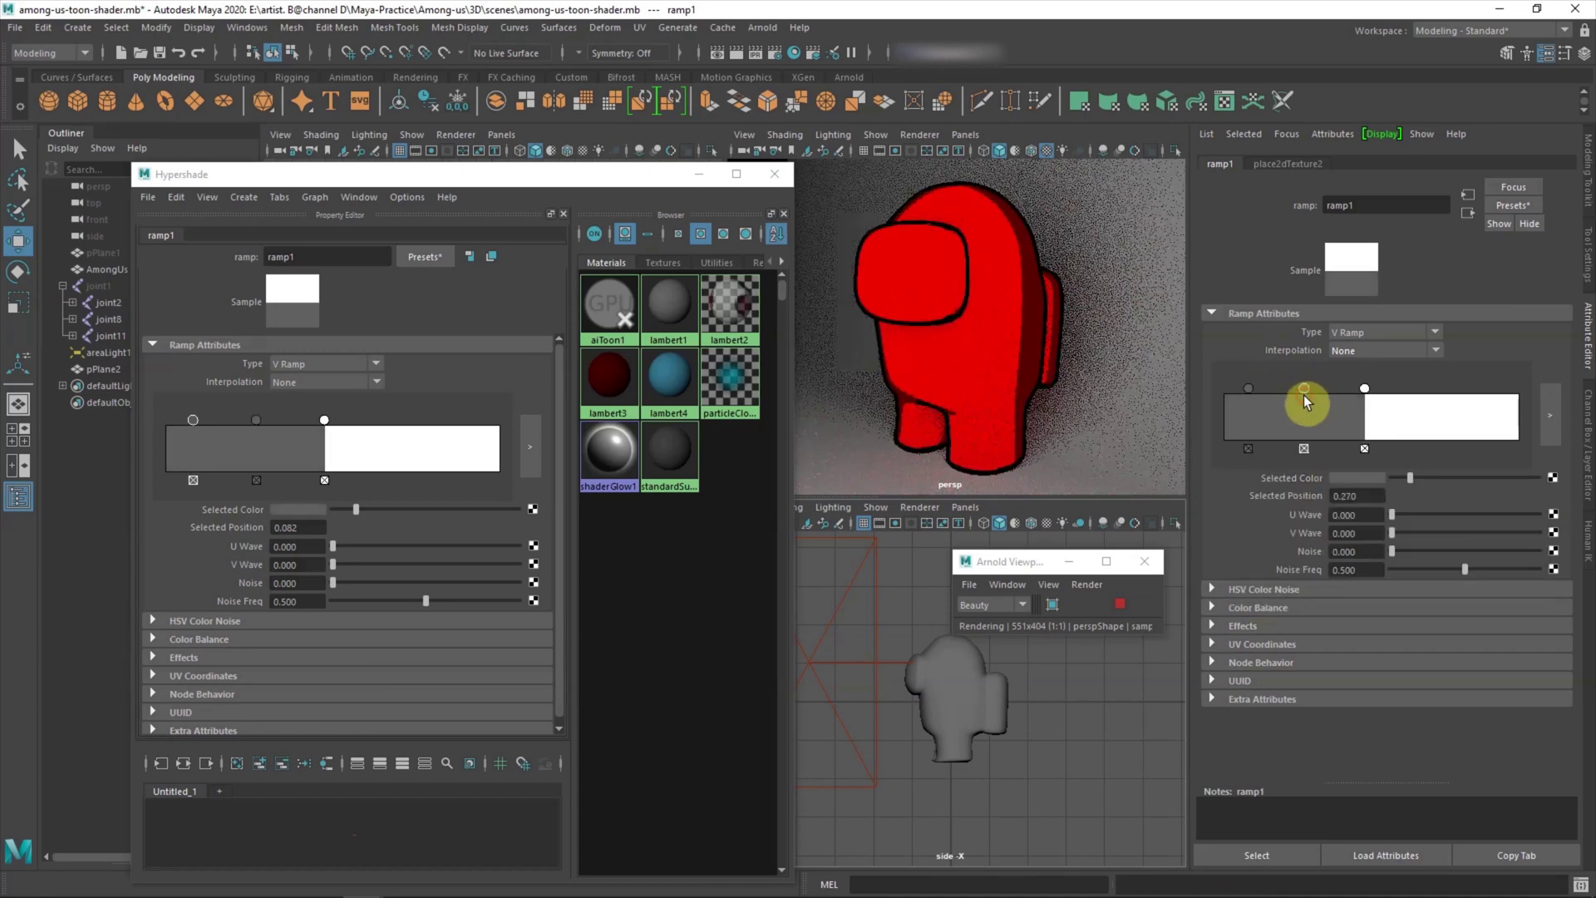
{"action": "left_click", "coordinate": [1360, 477]}
{"action": "left_click", "coordinate": [1352, 445]}
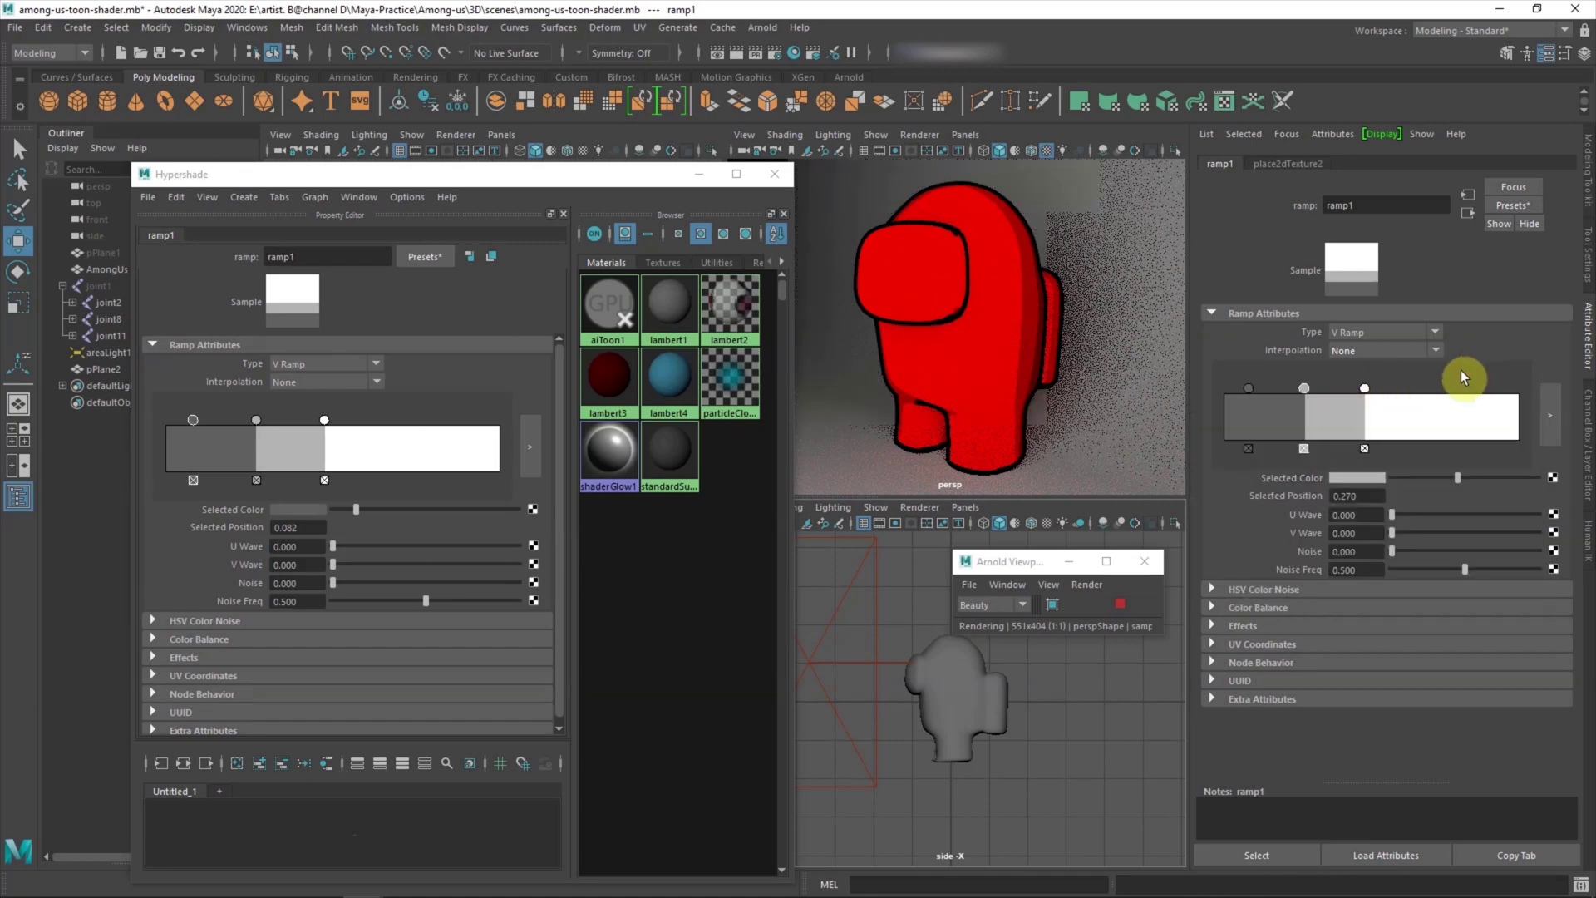
{"action": "left_click_drag", "start_coordinate": [1309, 387], "coordinate": [1389, 390]}
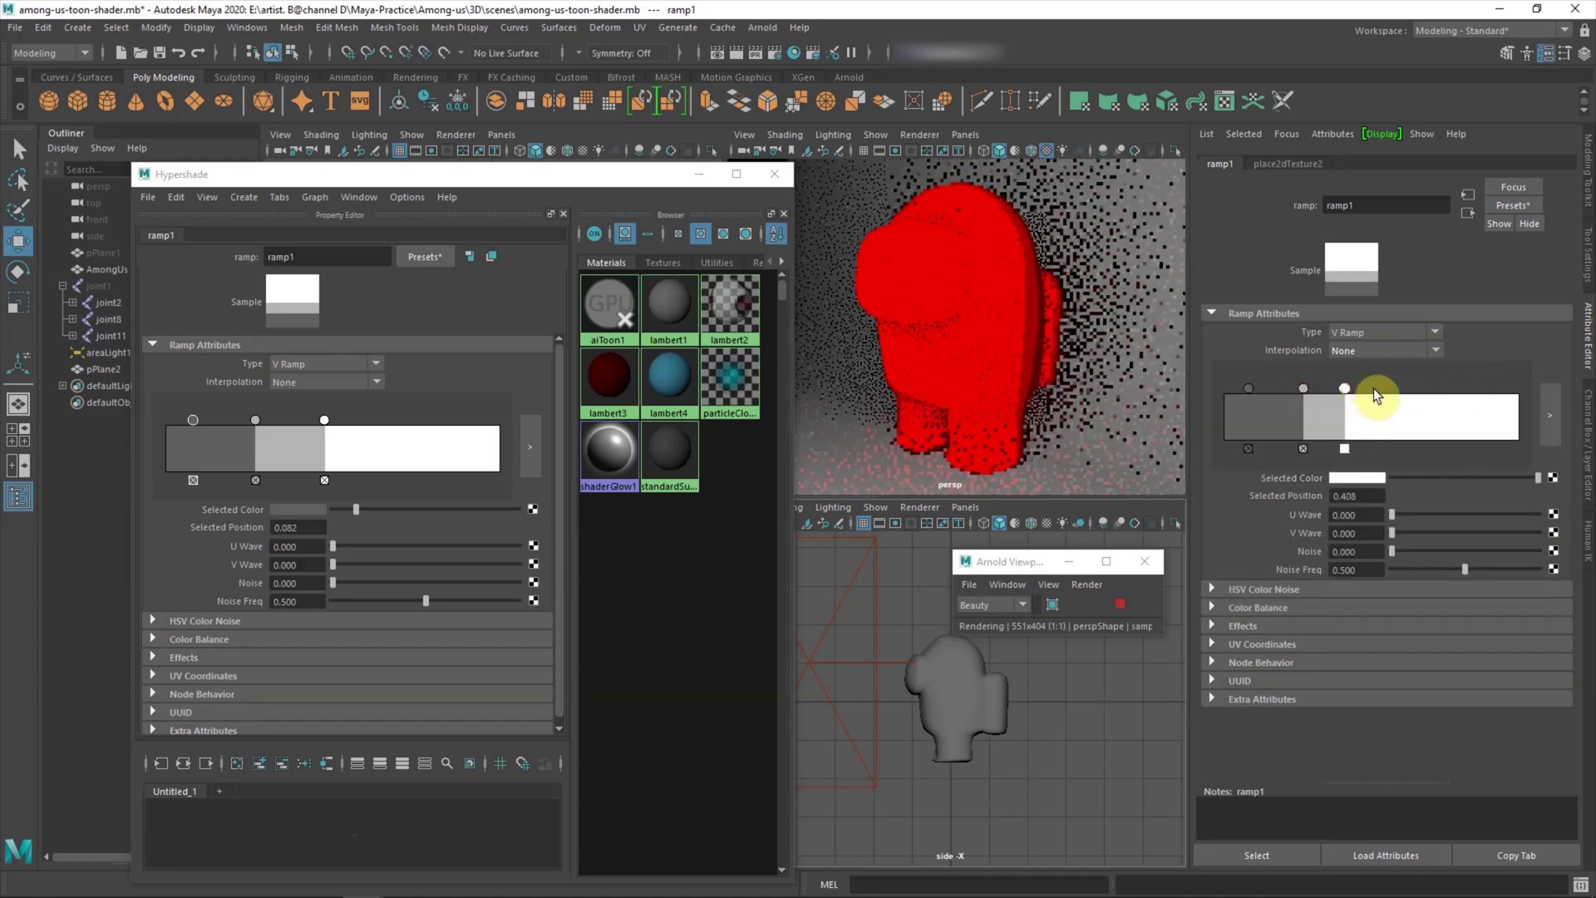
{"action": "left_click", "coordinate": [1303, 387]}
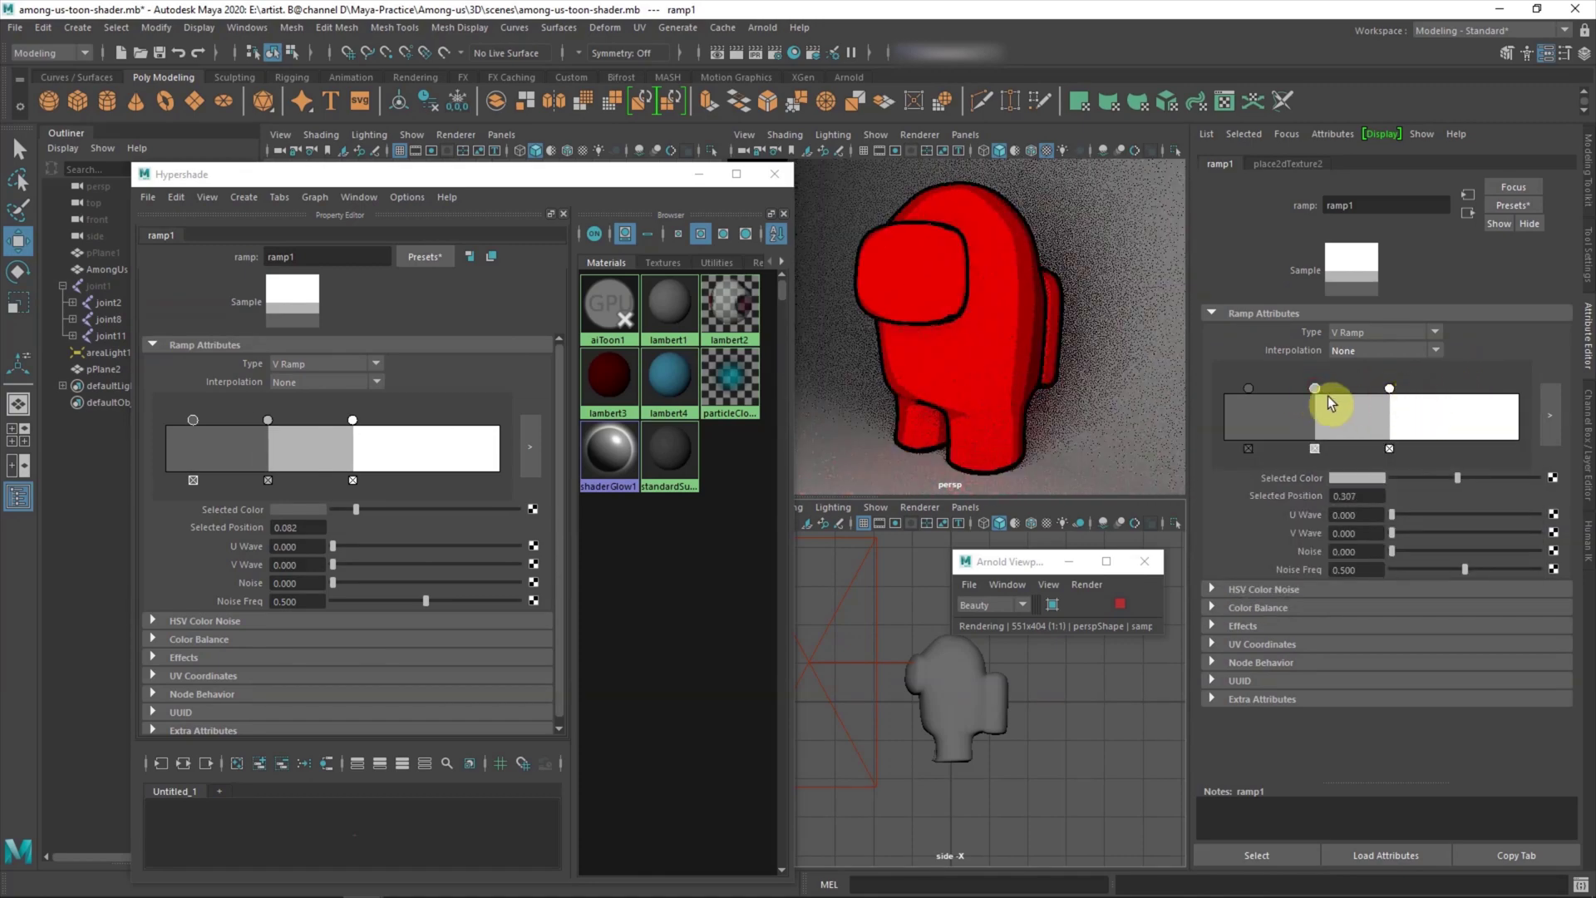
{"action": "left_click_drag", "start_coordinate": [1302, 387], "coordinate": [1298, 387]}
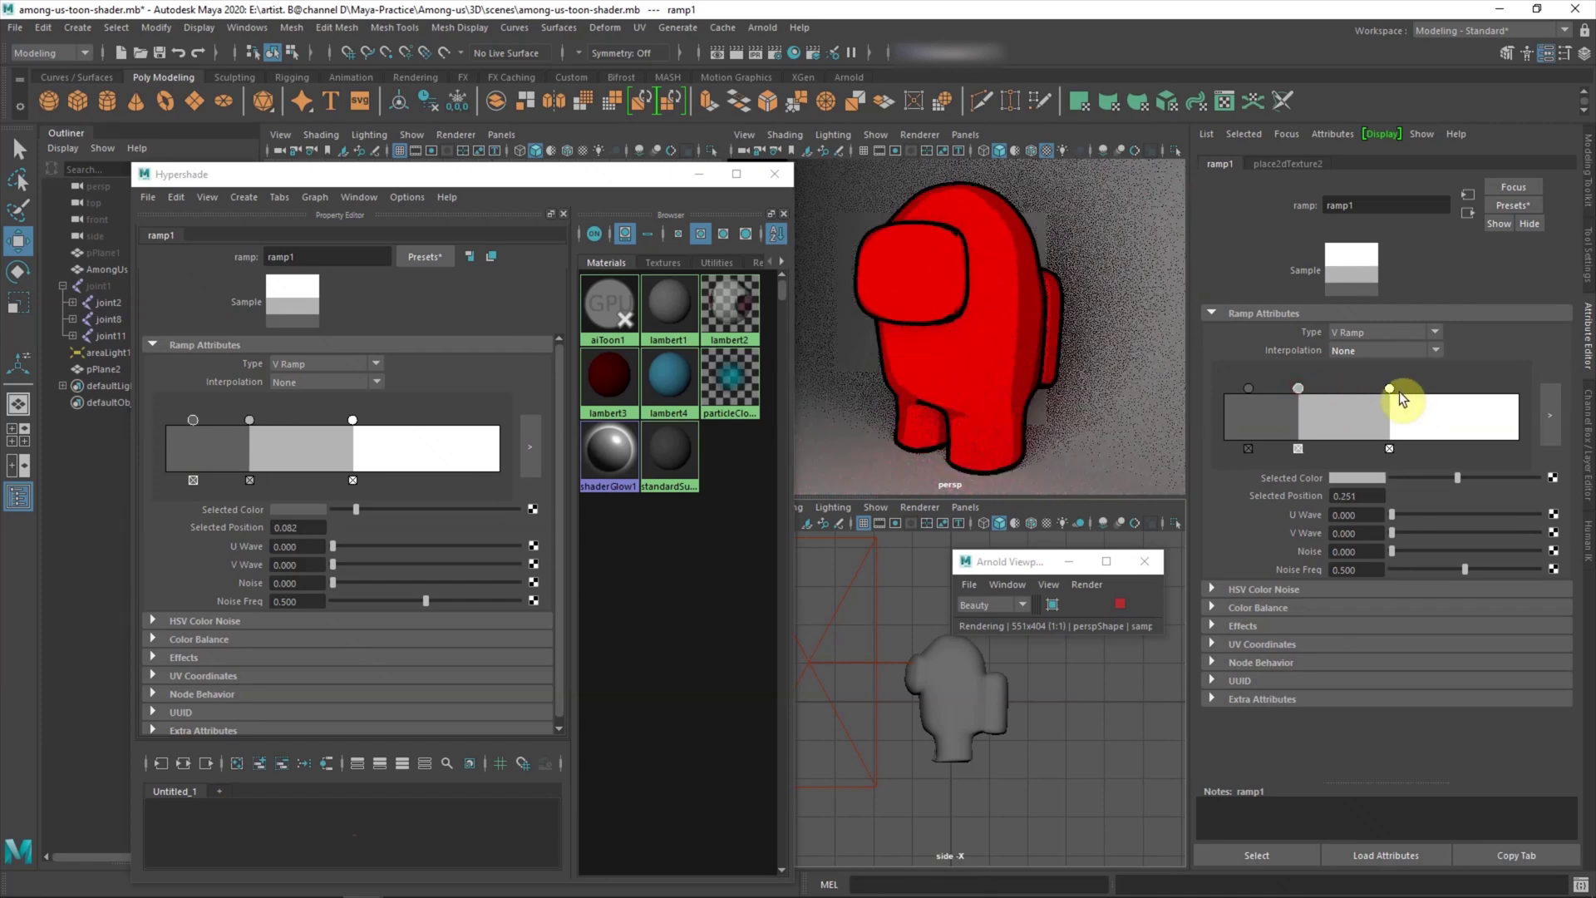
{"action": "left_click", "coordinate": [607, 308]}
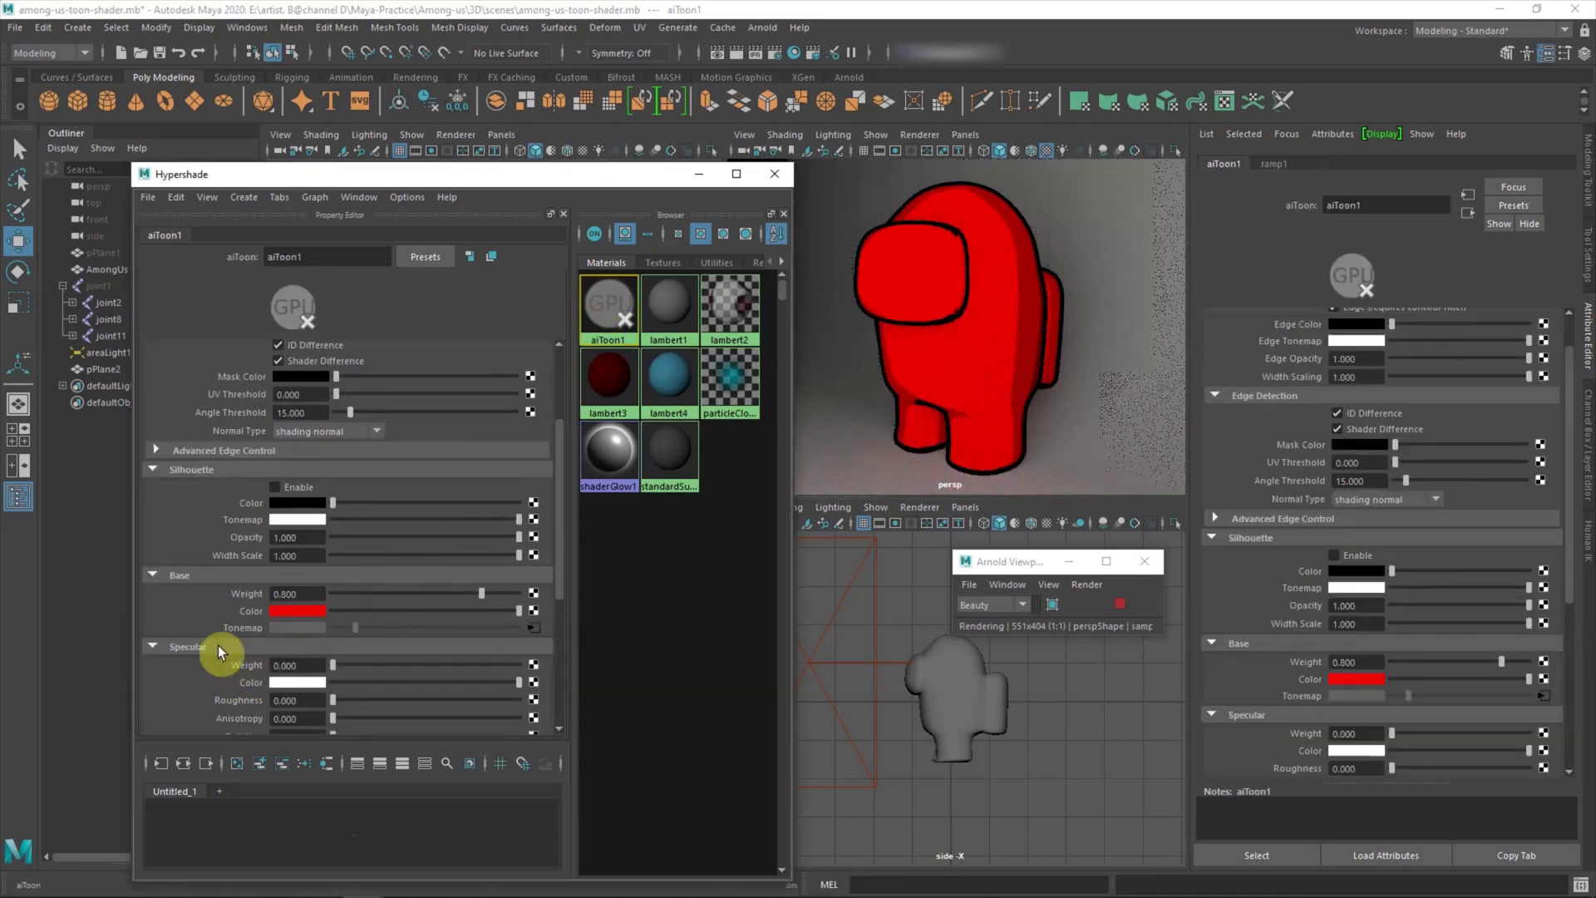
Step: Set aiToon1's specular weight to 0.05 and roughness to 0.1
{"action": "scroll", "coordinate": [217, 645], "scroll_direction": "down", "scroll_amount": 2}
{"action": "left_click_drag", "start_coordinate": [334, 615], "coordinate": [409, 616]}
{"action": "left_click", "coordinate": [317, 623]}
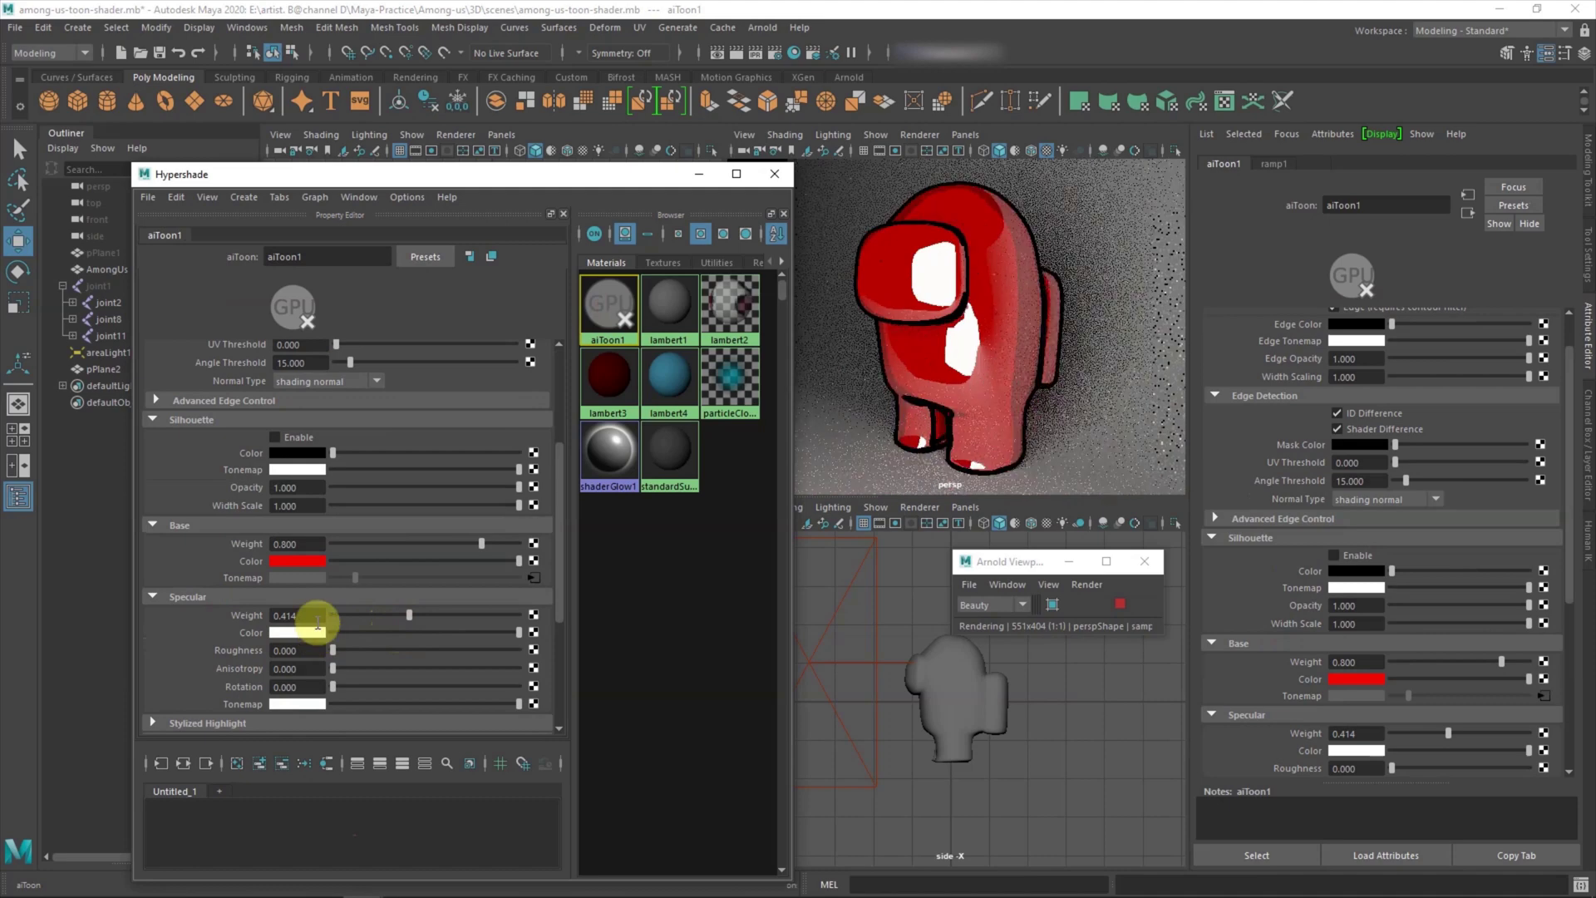
{"action": "type", "text": "0.1"}
{"action": "key", "text": "Return"}
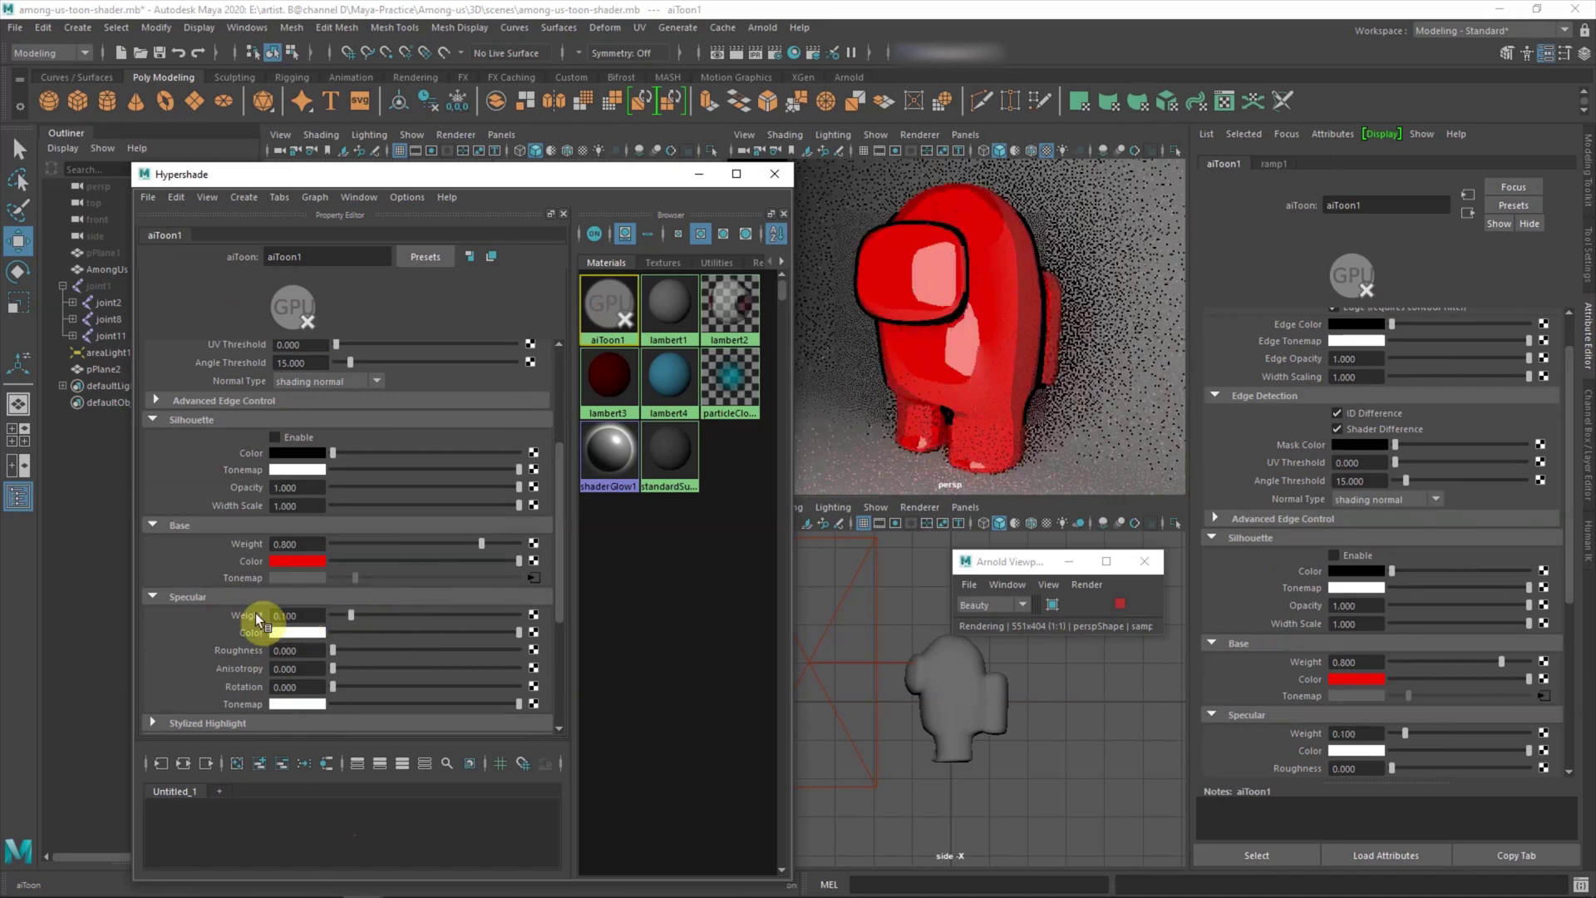
{"action": "type", "text": "0."}
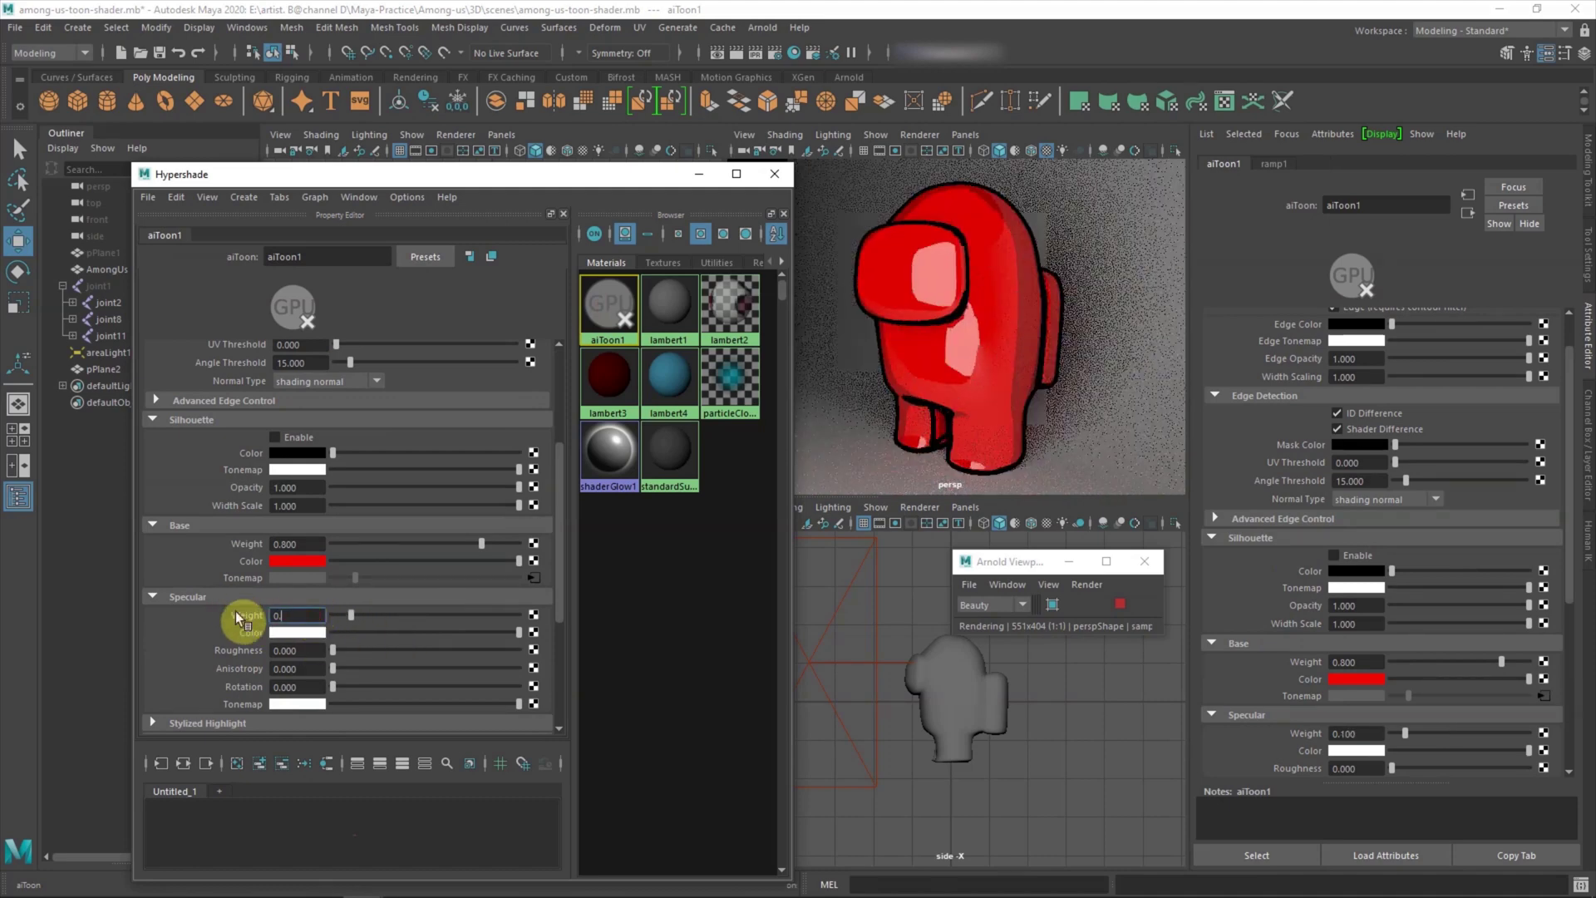
{"action": "type", "text": "05"}
{"action": "key", "text": "Return"}
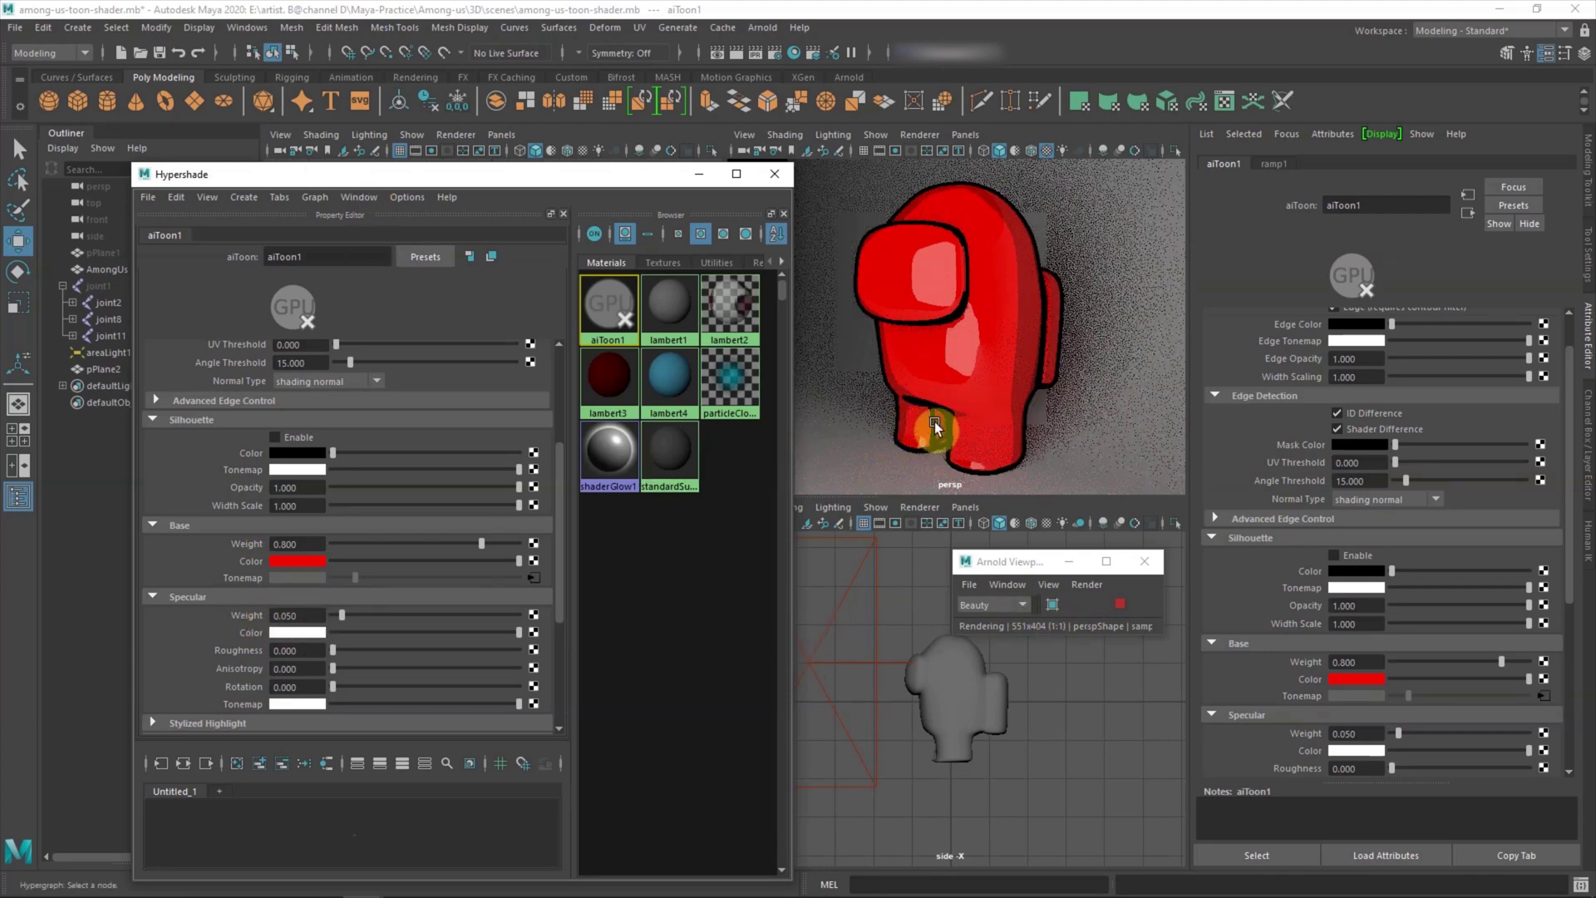
{"action": "type", "text": "0.1"}
{"action": "key", "text": "Return"}
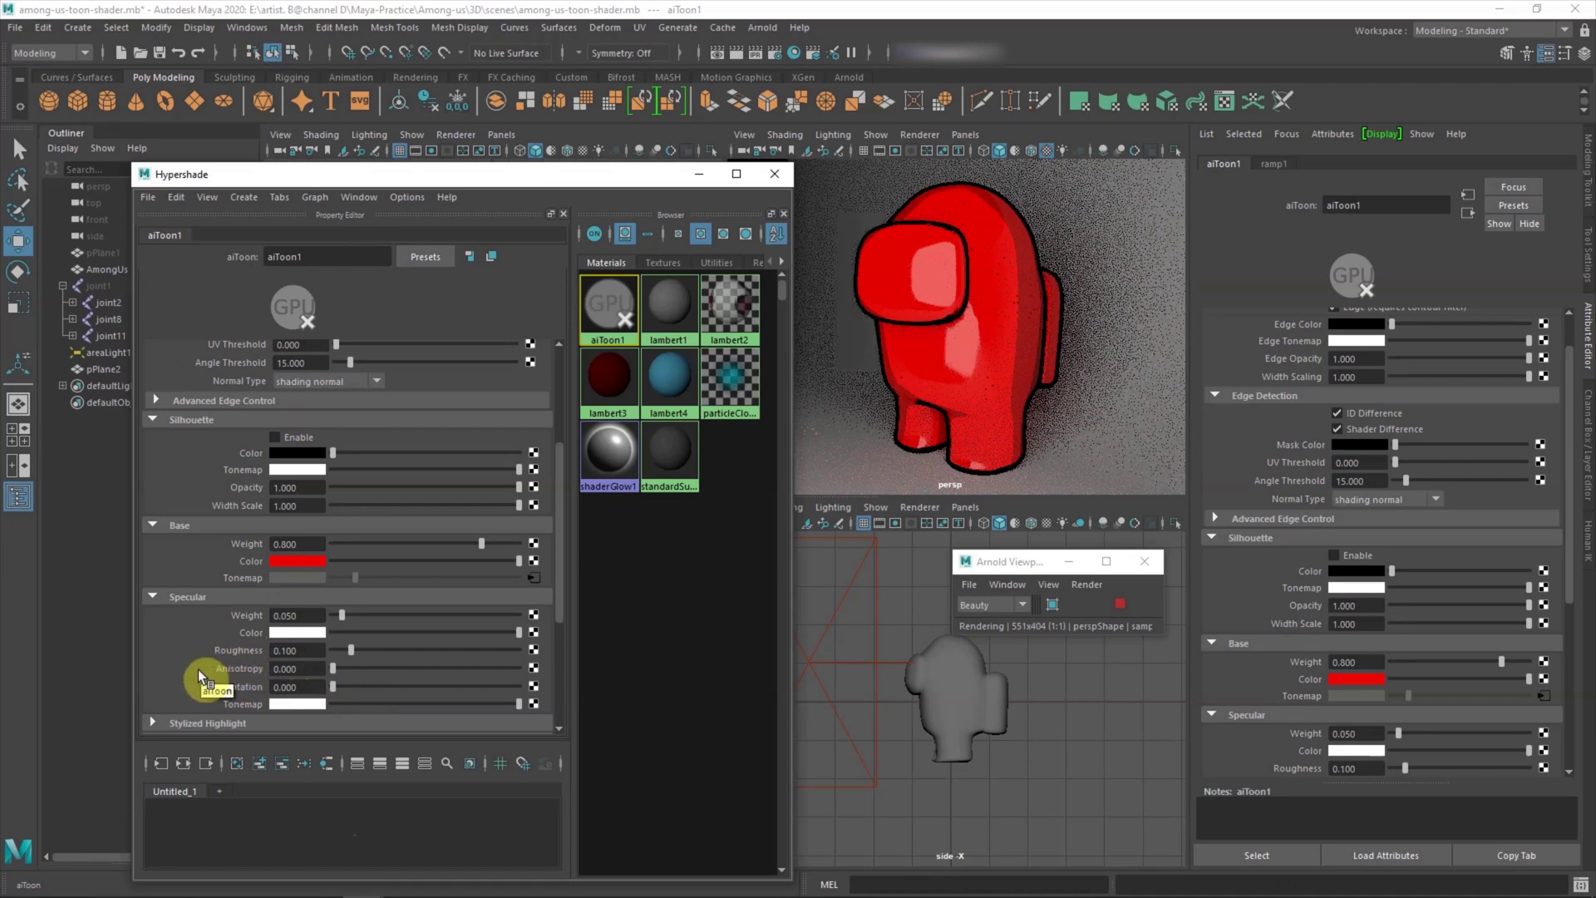
{"action": "scroll", "coordinate": [181, 499], "scroll_direction": "up", "scroll_amount": 5}
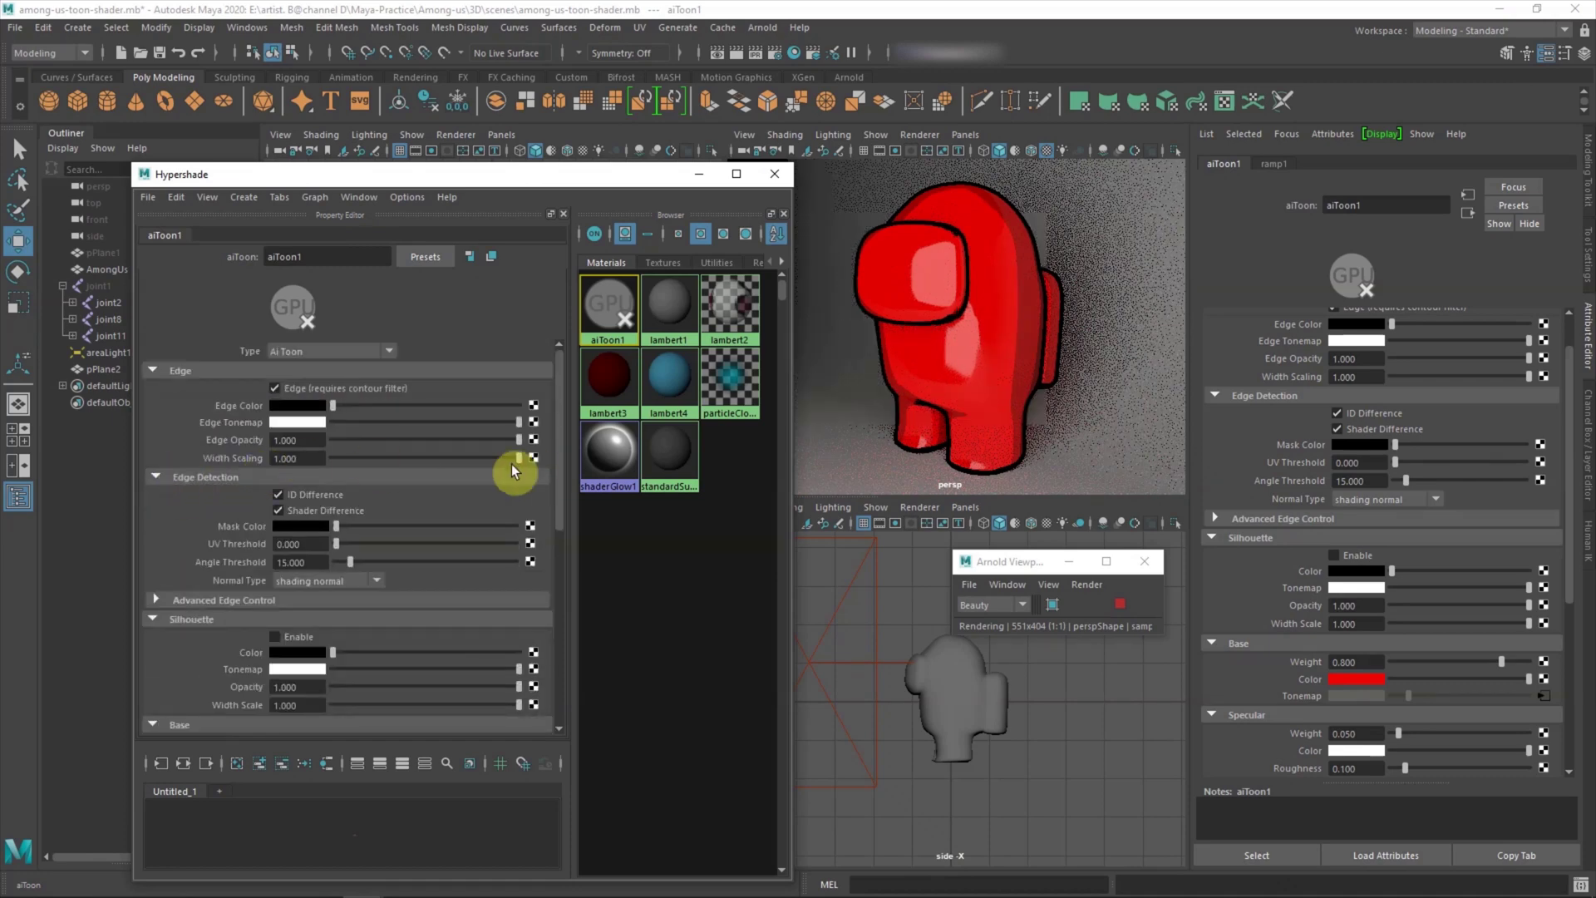
{"action": "left_click", "coordinate": [533, 458]}
{"action": "left_click", "coordinate": [713, 532]}
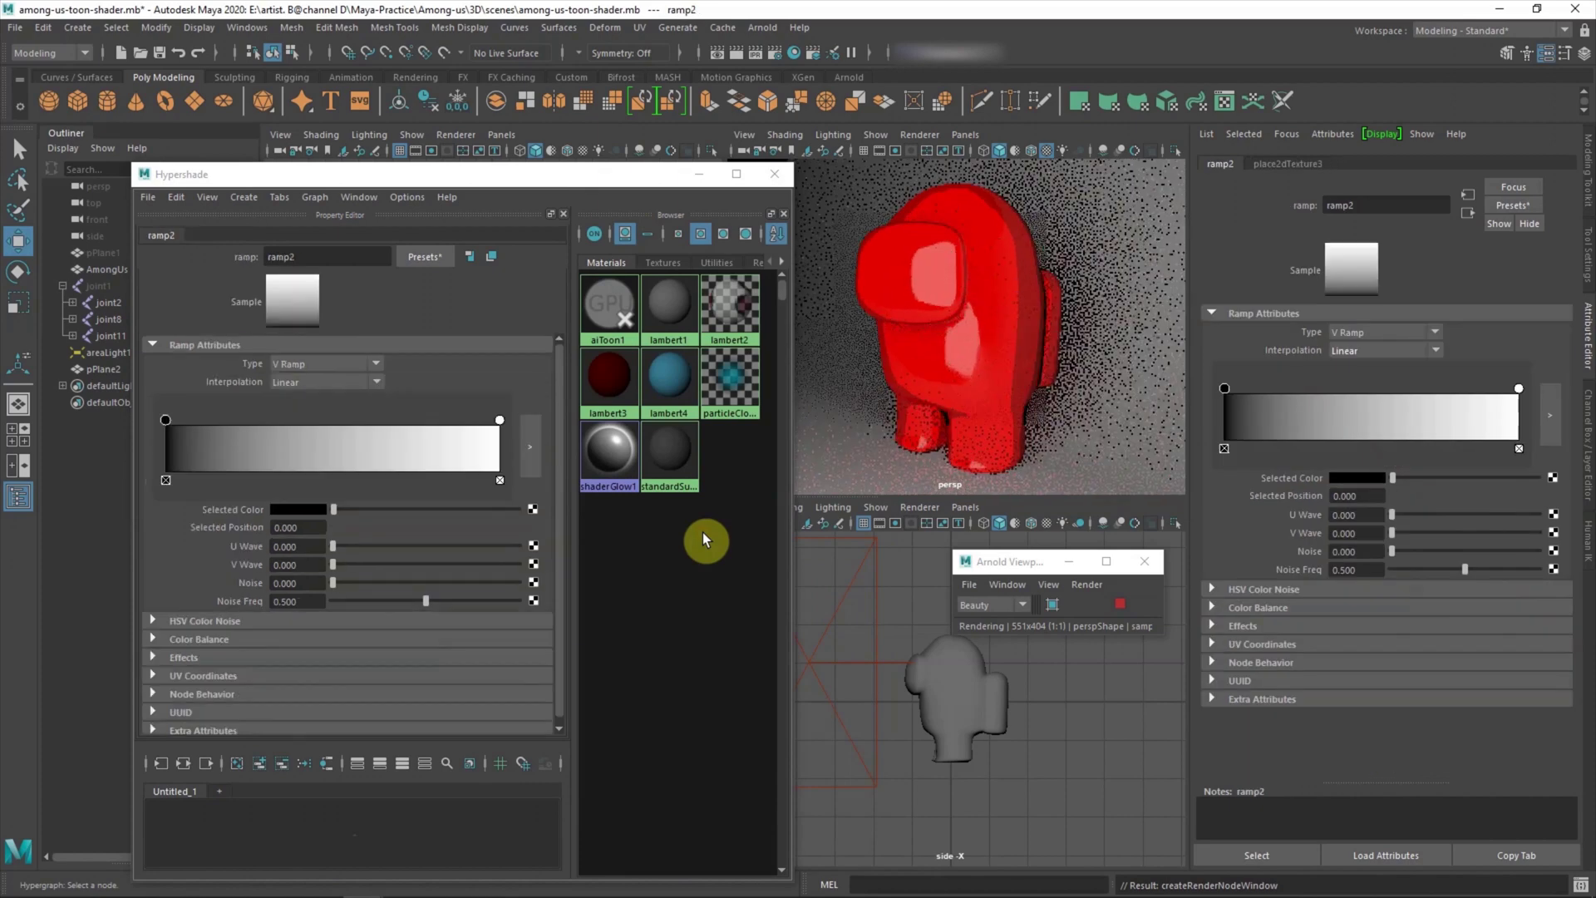
Step: Make ramp2's first entry white, the right entry grey, and add another white entry
{"action": "left_click_drag", "start_coordinate": [1393, 478], "coordinate": [1536, 477]}
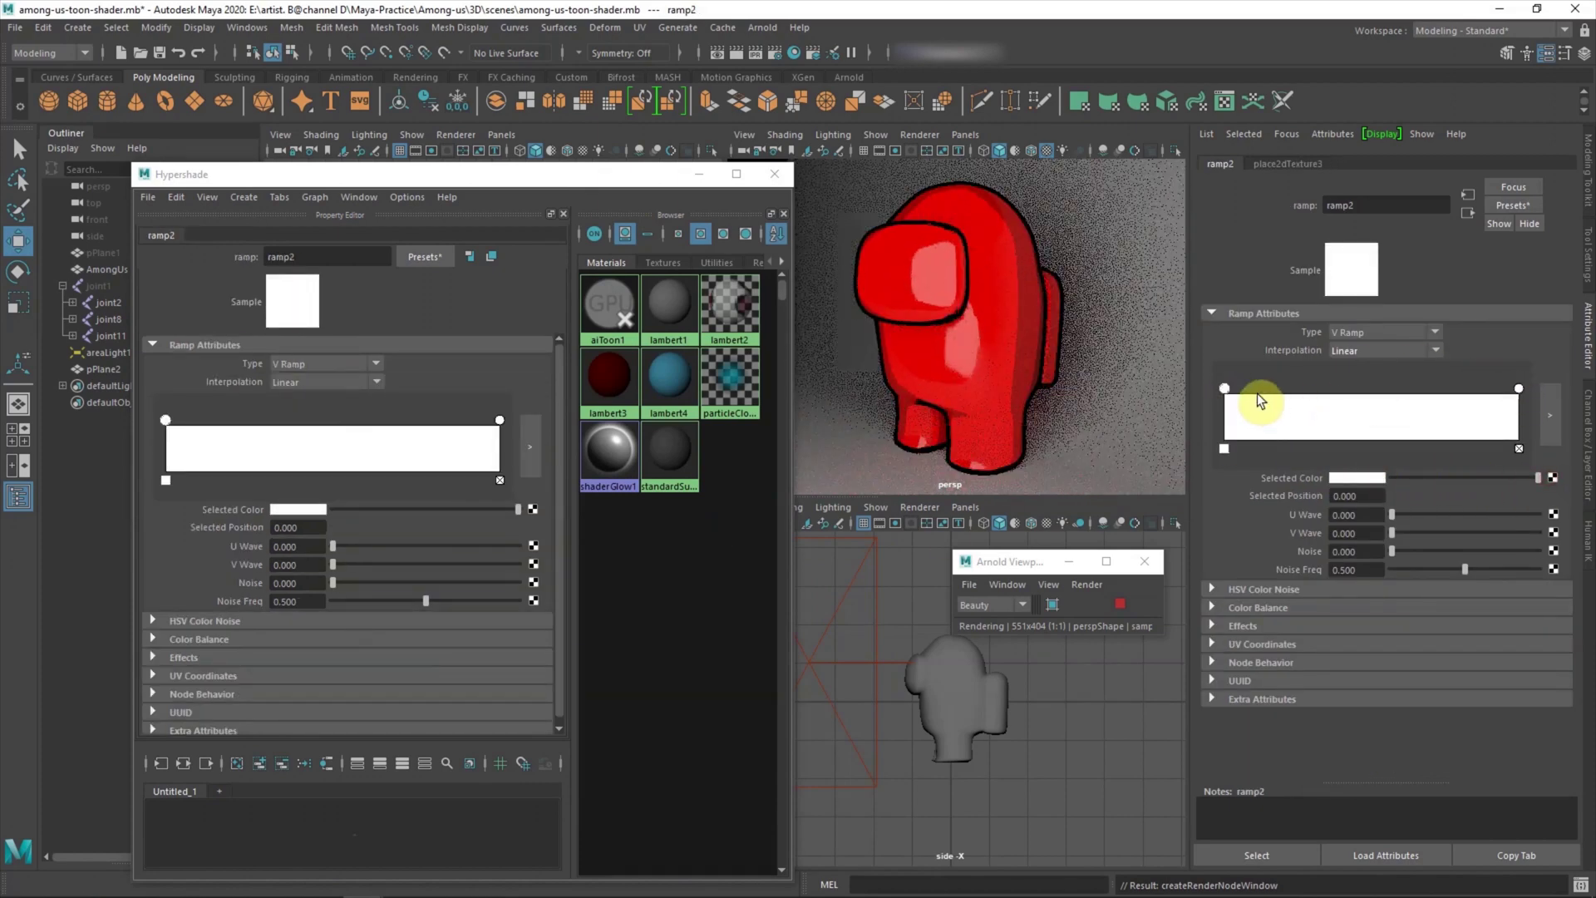
{"action": "left_click", "coordinate": [1519, 388]}
{"action": "left_click_drag", "start_coordinate": [1536, 477], "coordinate": [1092, 445]}
{"action": "left_click_drag", "start_coordinate": [1518, 389], "coordinate": [1291, 388]}
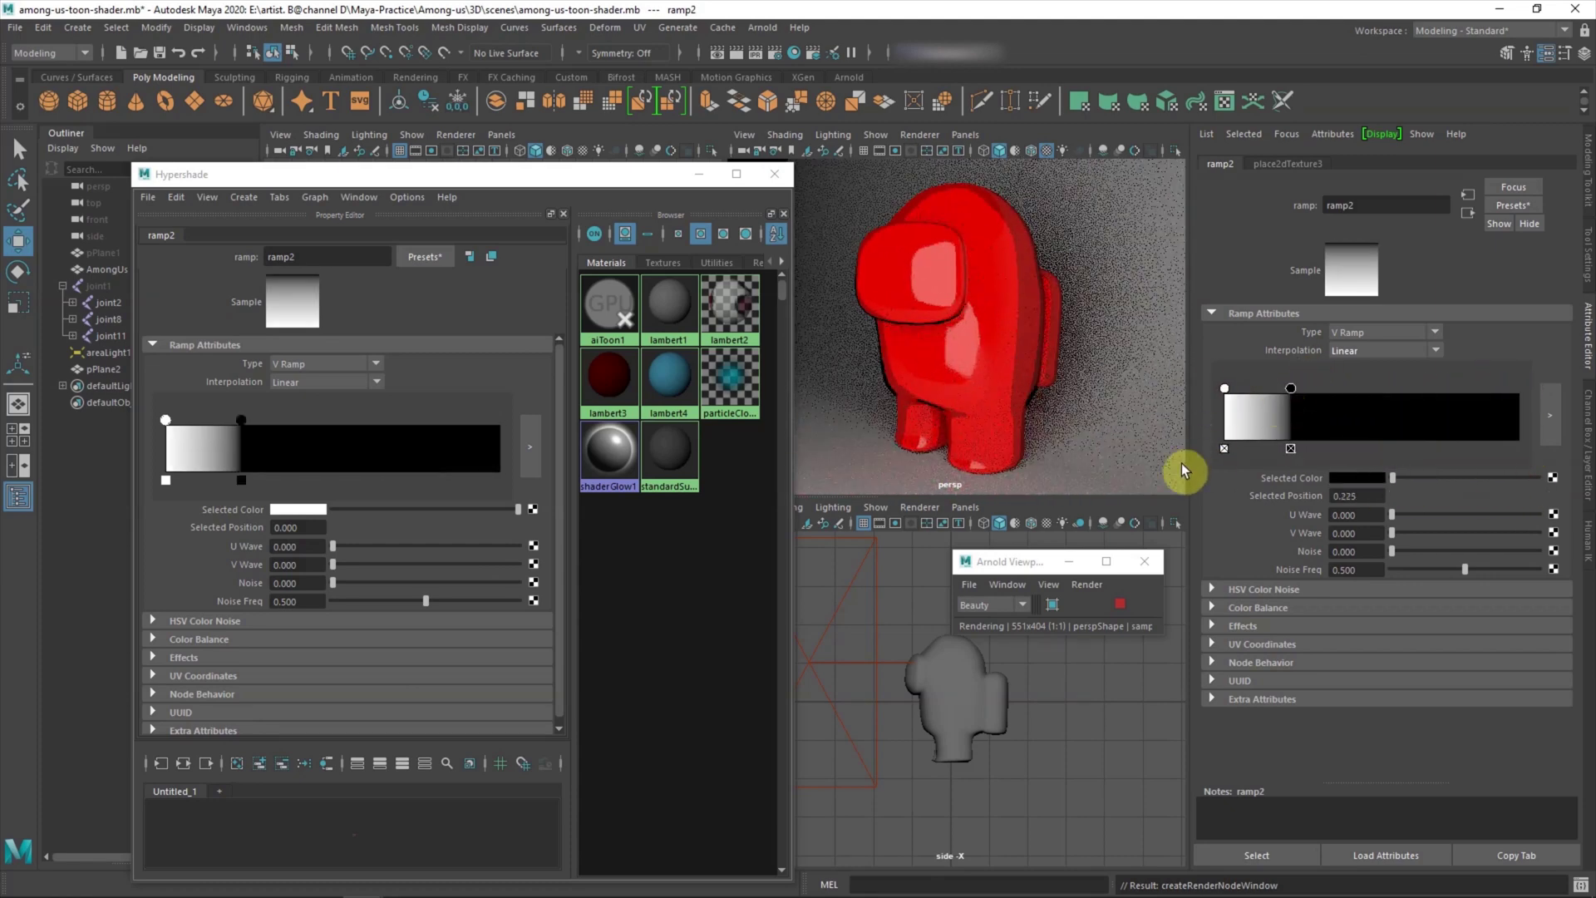
{"action": "left_click", "coordinate": [1345, 409]}
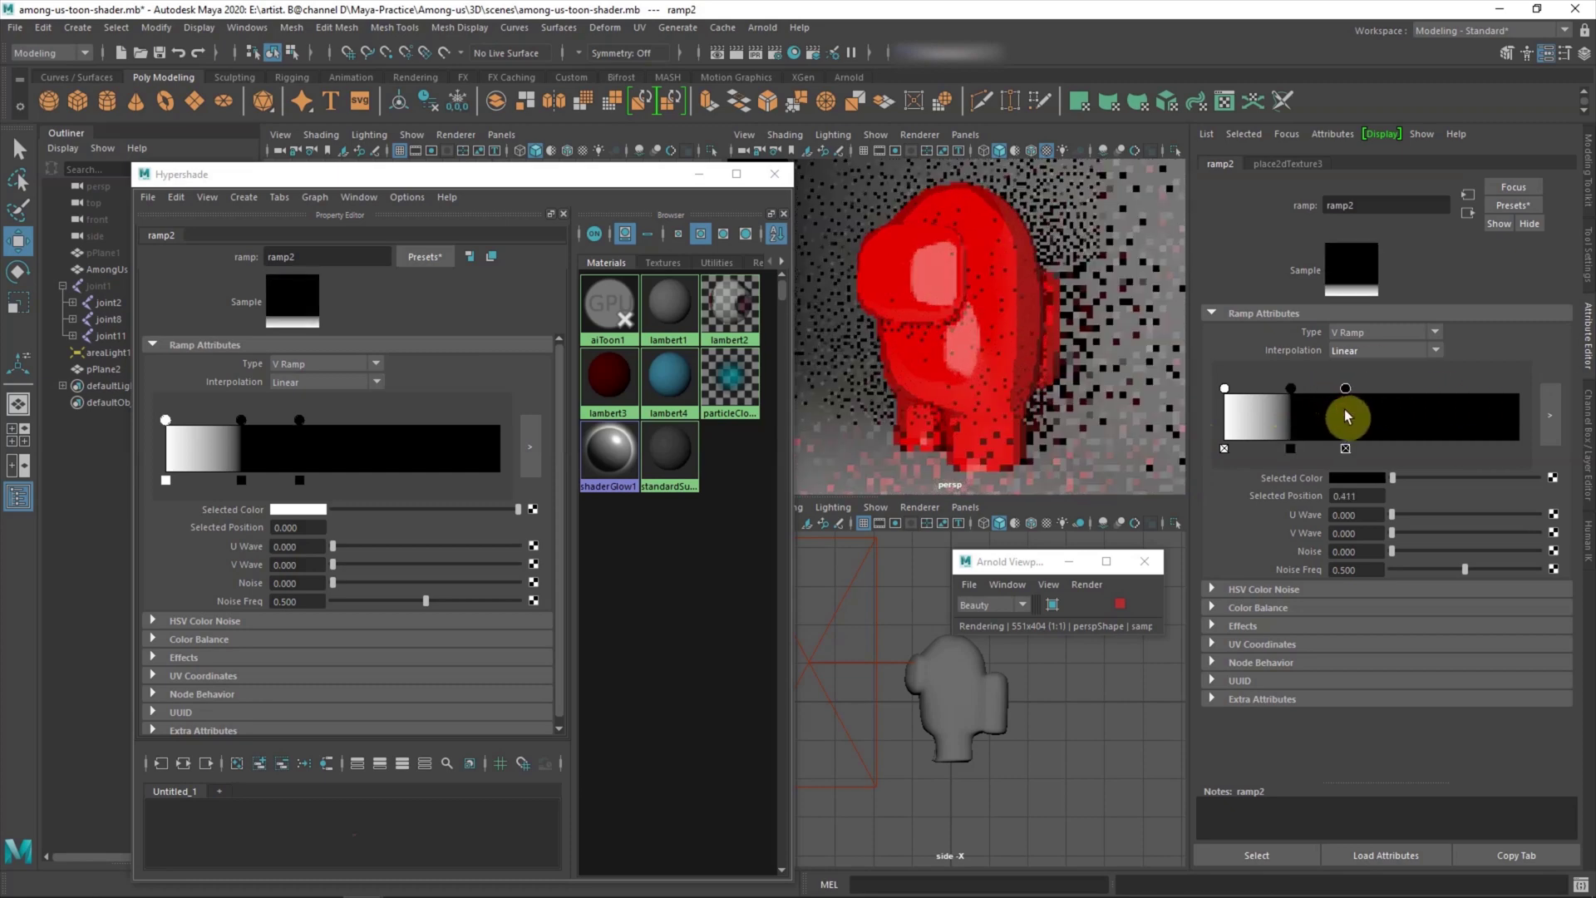
{"action": "left_click_drag", "start_coordinate": [1447, 478], "coordinate": [1542, 478]}
{"action": "mouse_move", "coordinate": [1289, 390]}
{"action": "left_mouse_down"}
{"action": "mouse_move", "coordinate": [1264, 387]}
{"action": "mouse_move", "coordinate": [1307, 388]}
{"action": "left_mouse_up"}
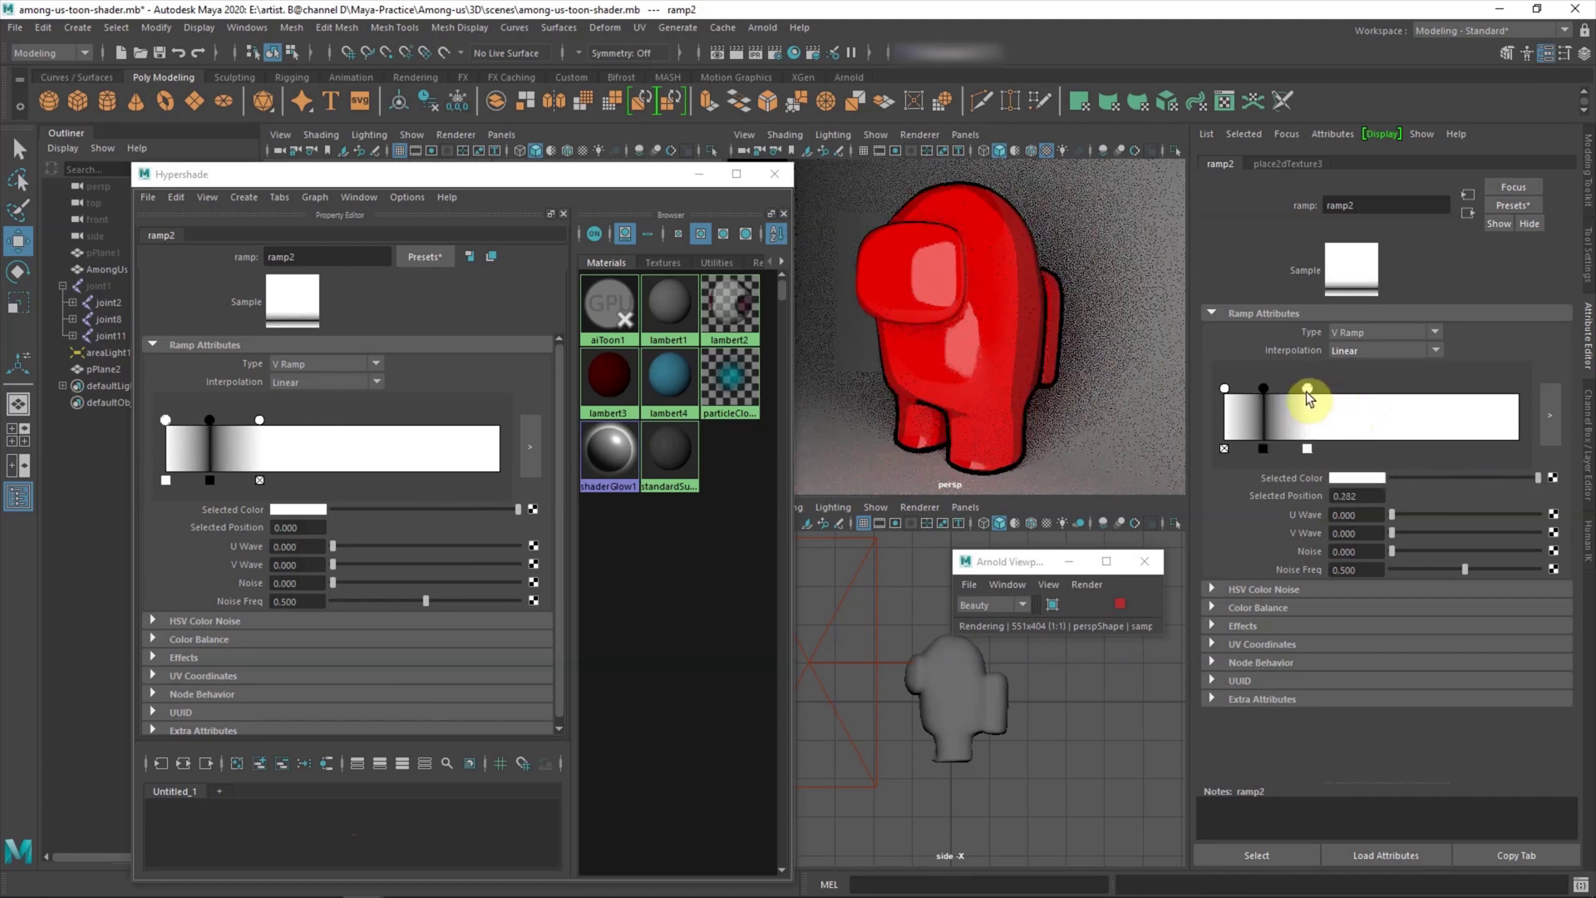
Step: Place ramp2's grey middle entry at 0.490 and the last white entry at the end
{"action": "mouse_move", "coordinate": [1305, 388]}
{"action": "left_mouse_down"}
{"action": "mouse_move", "coordinate": [1354, 388]}
{"action": "mouse_move", "coordinate": [1286, 387]}
{"action": "mouse_move", "coordinate": [1453, 388]}
{"action": "left_mouse_up"}
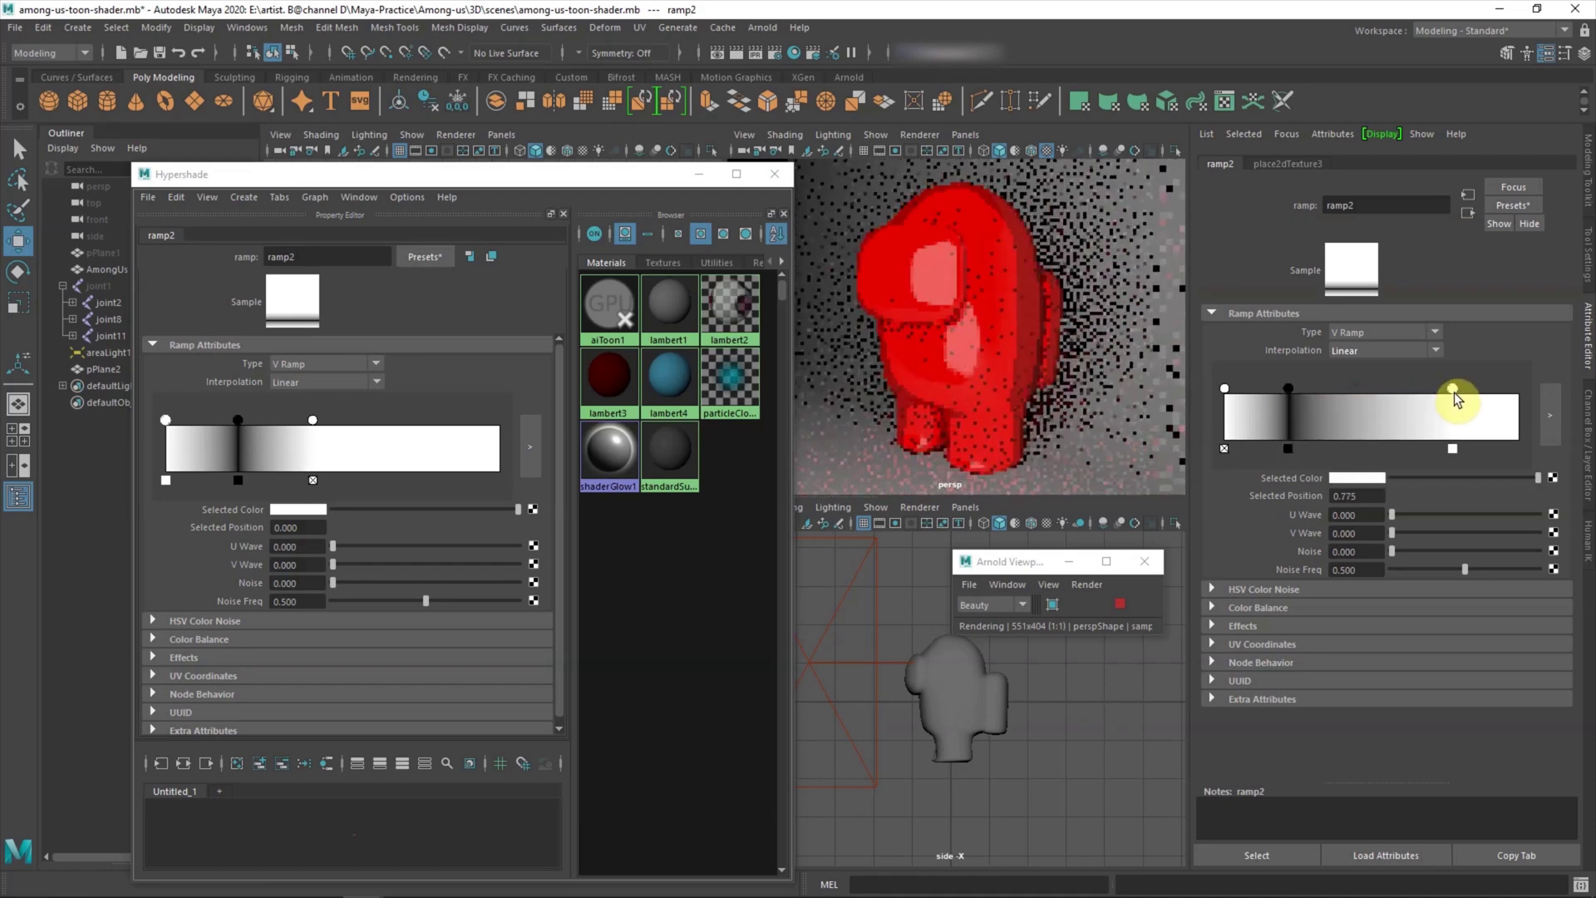
{"action": "left_click_drag", "start_coordinate": [1288, 388], "coordinate": [1339, 387]}
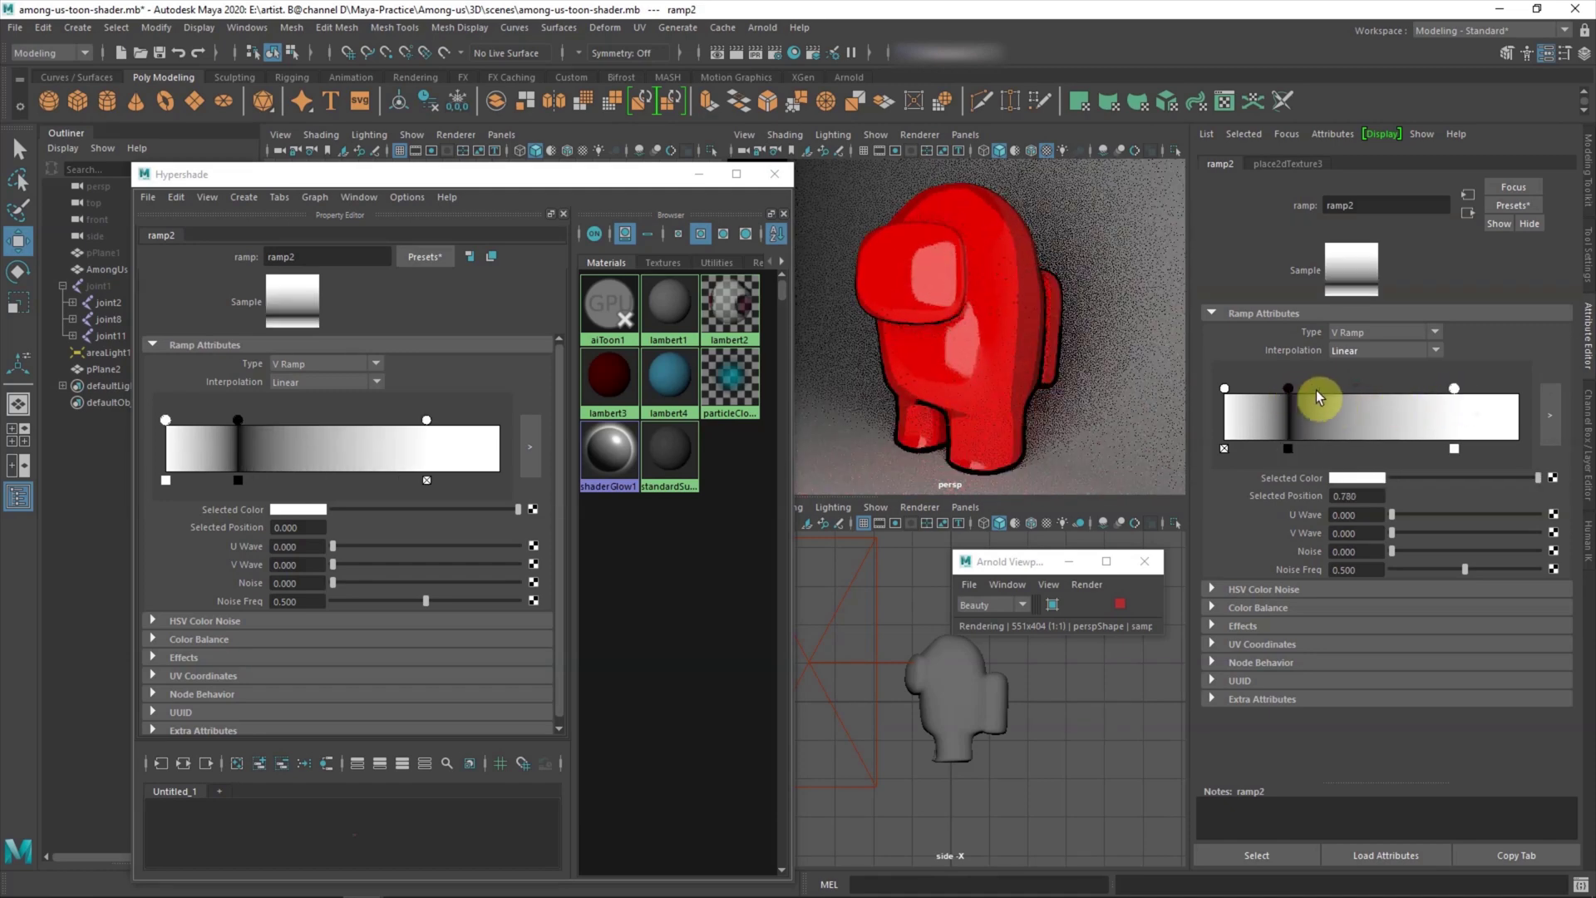
{"action": "left_click_drag", "start_coordinate": [1451, 477], "coordinate": [1459, 481]}
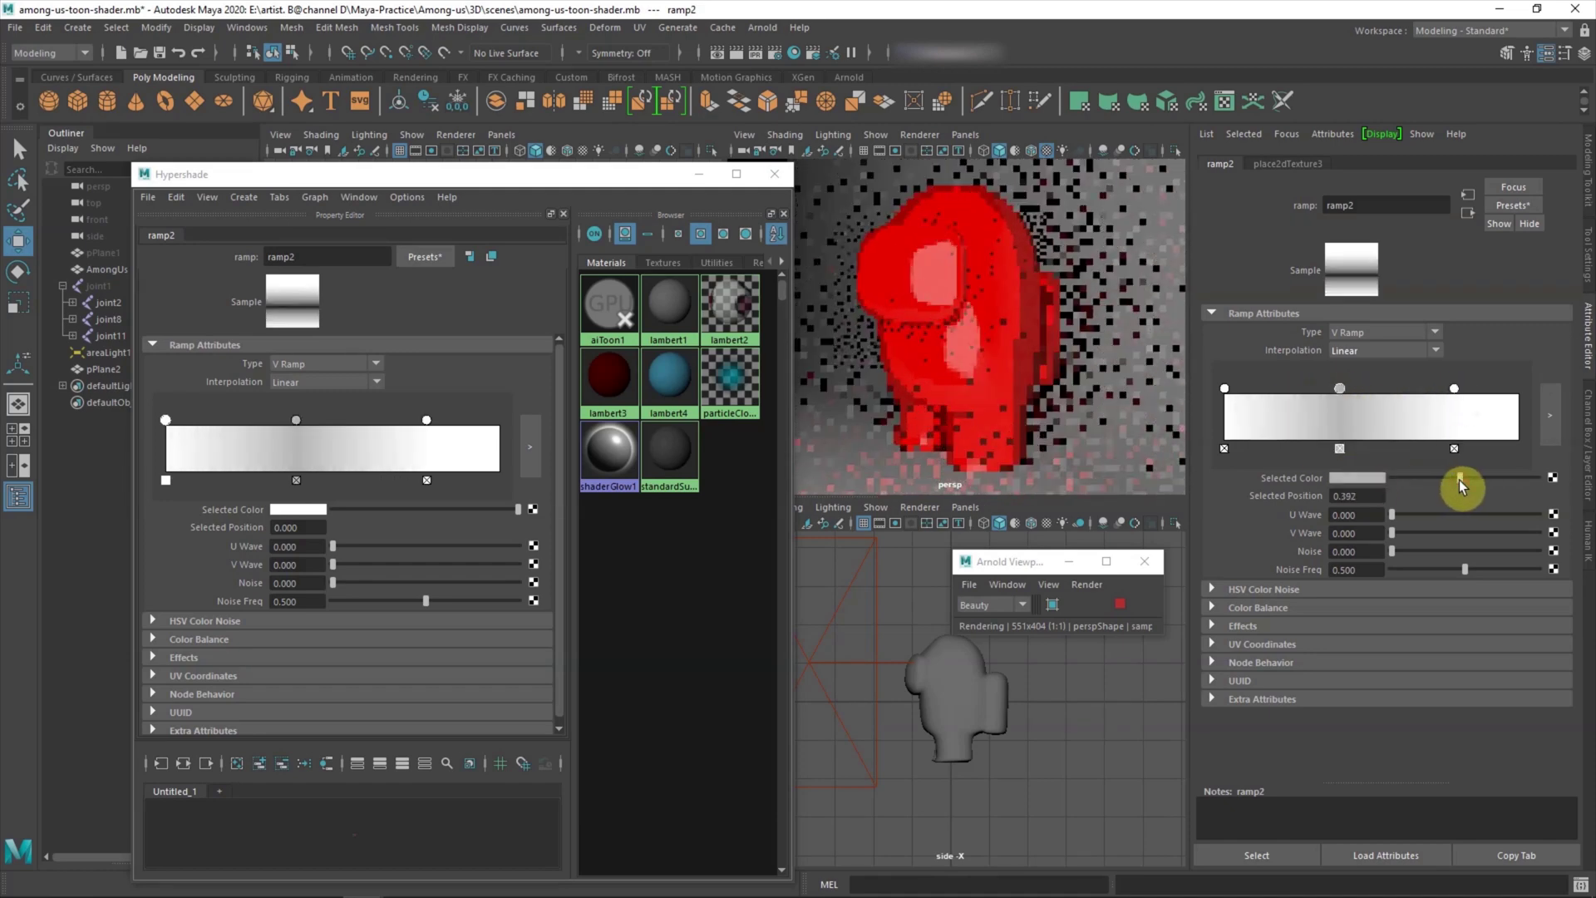
{"action": "left_click_drag", "start_coordinate": [1454, 389], "coordinate": [1518, 388]}
{"action": "left_click_drag", "start_coordinate": [1340, 389], "coordinate": [1369, 389]}
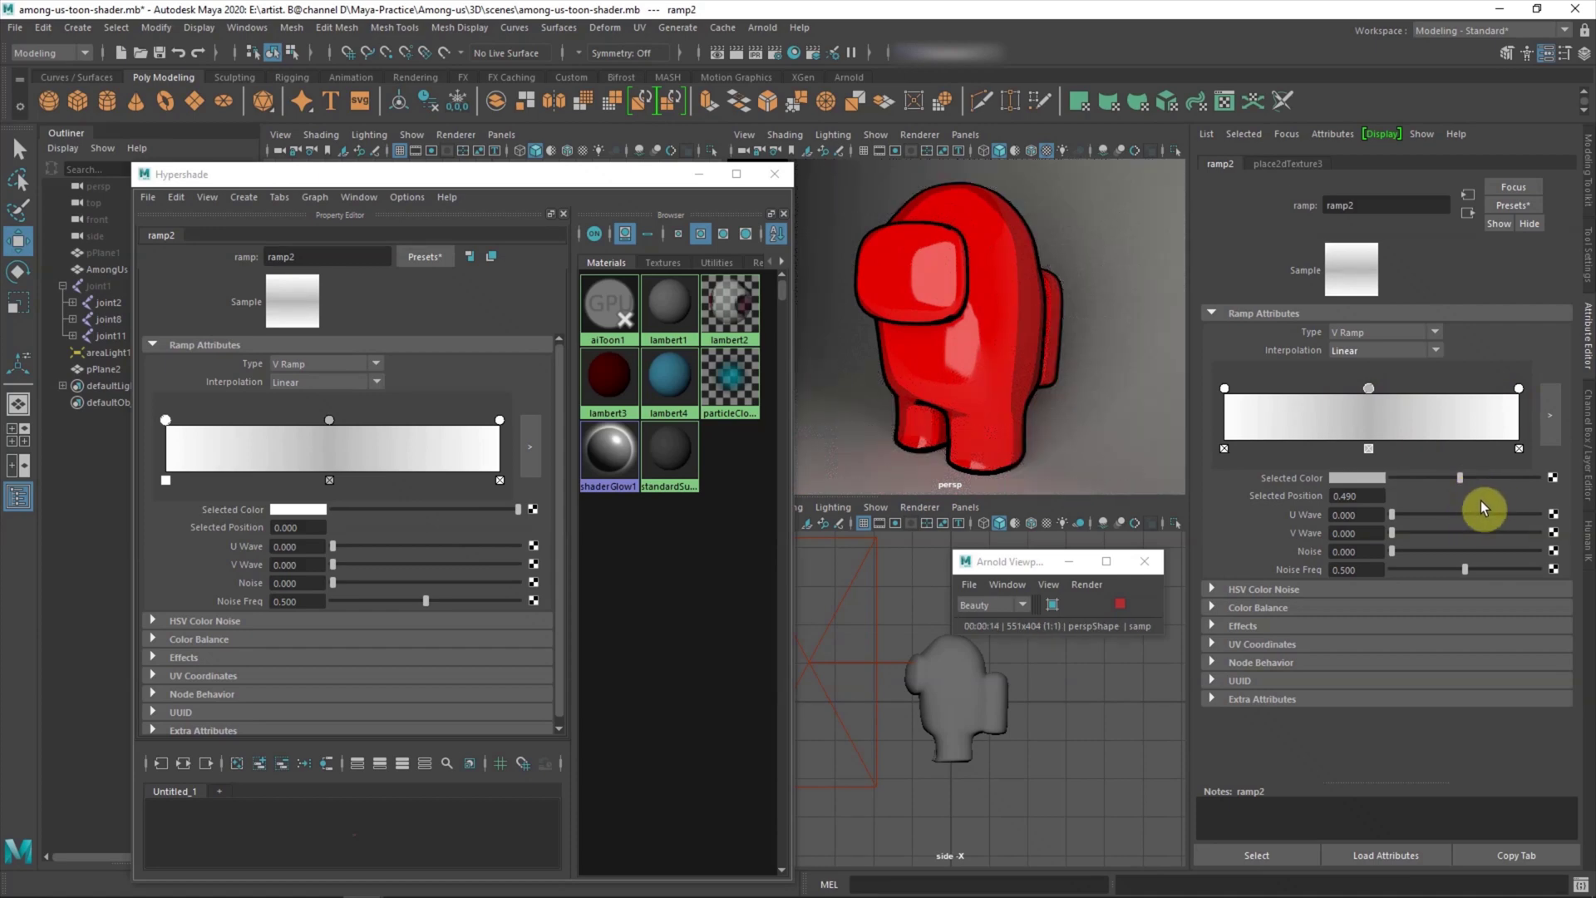
{"action": "left_click", "coordinate": [609, 308]}
{"action": "scroll", "coordinate": [391, 545], "scroll_direction": "down", "scroll_amount": 5}
Step: Create a 2D texture as a projection, then undo it
{"action": "left_click", "coordinate": [533, 611]}
{"action": "right_click", "coordinate": [738, 337]}
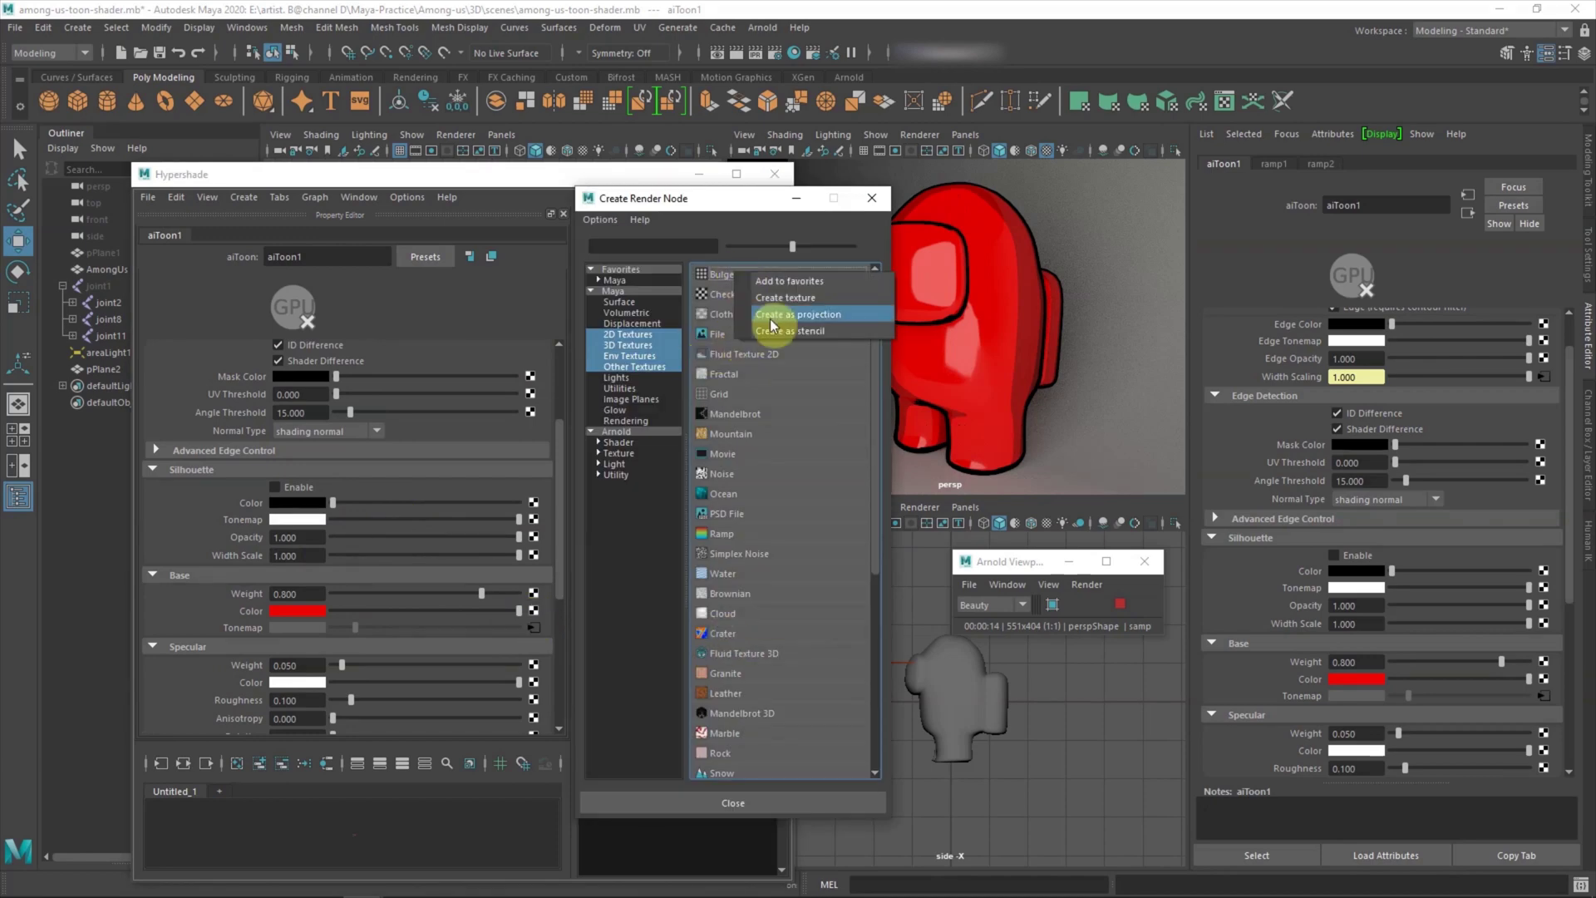
{"action": "left_click", "coordinate": [766, 320]}
{"action": "key", "text": "ctrl+z"}
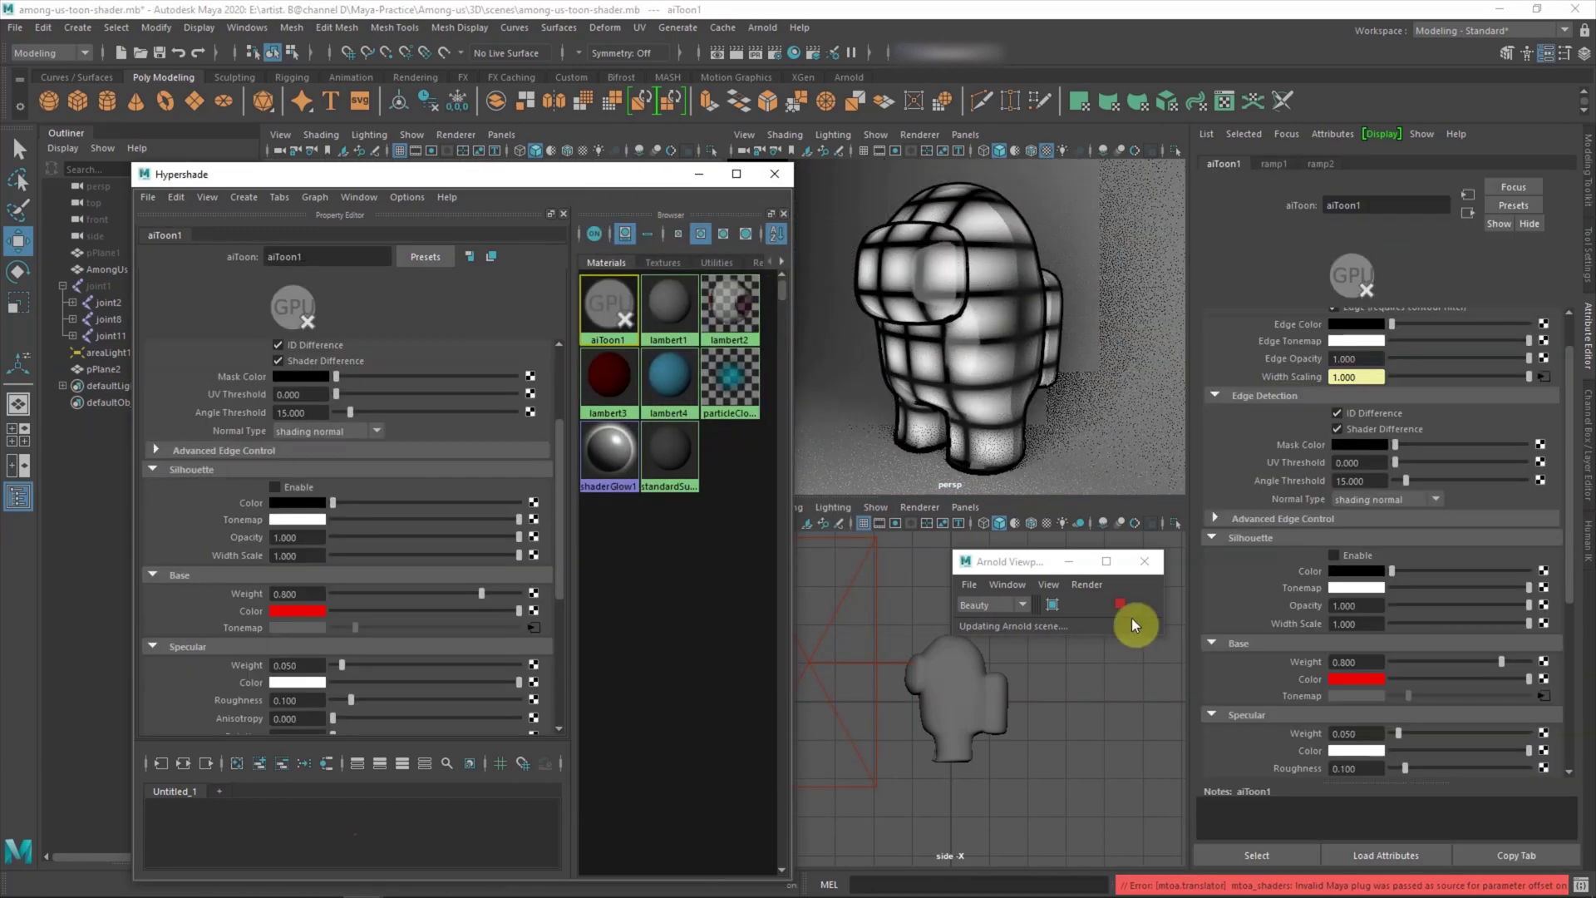
{"action": "key", "text": "ctrl+z"}
{"action": "key", "text": "ctrl+z"}
{"action": "key", "text": "ctrl+z"}
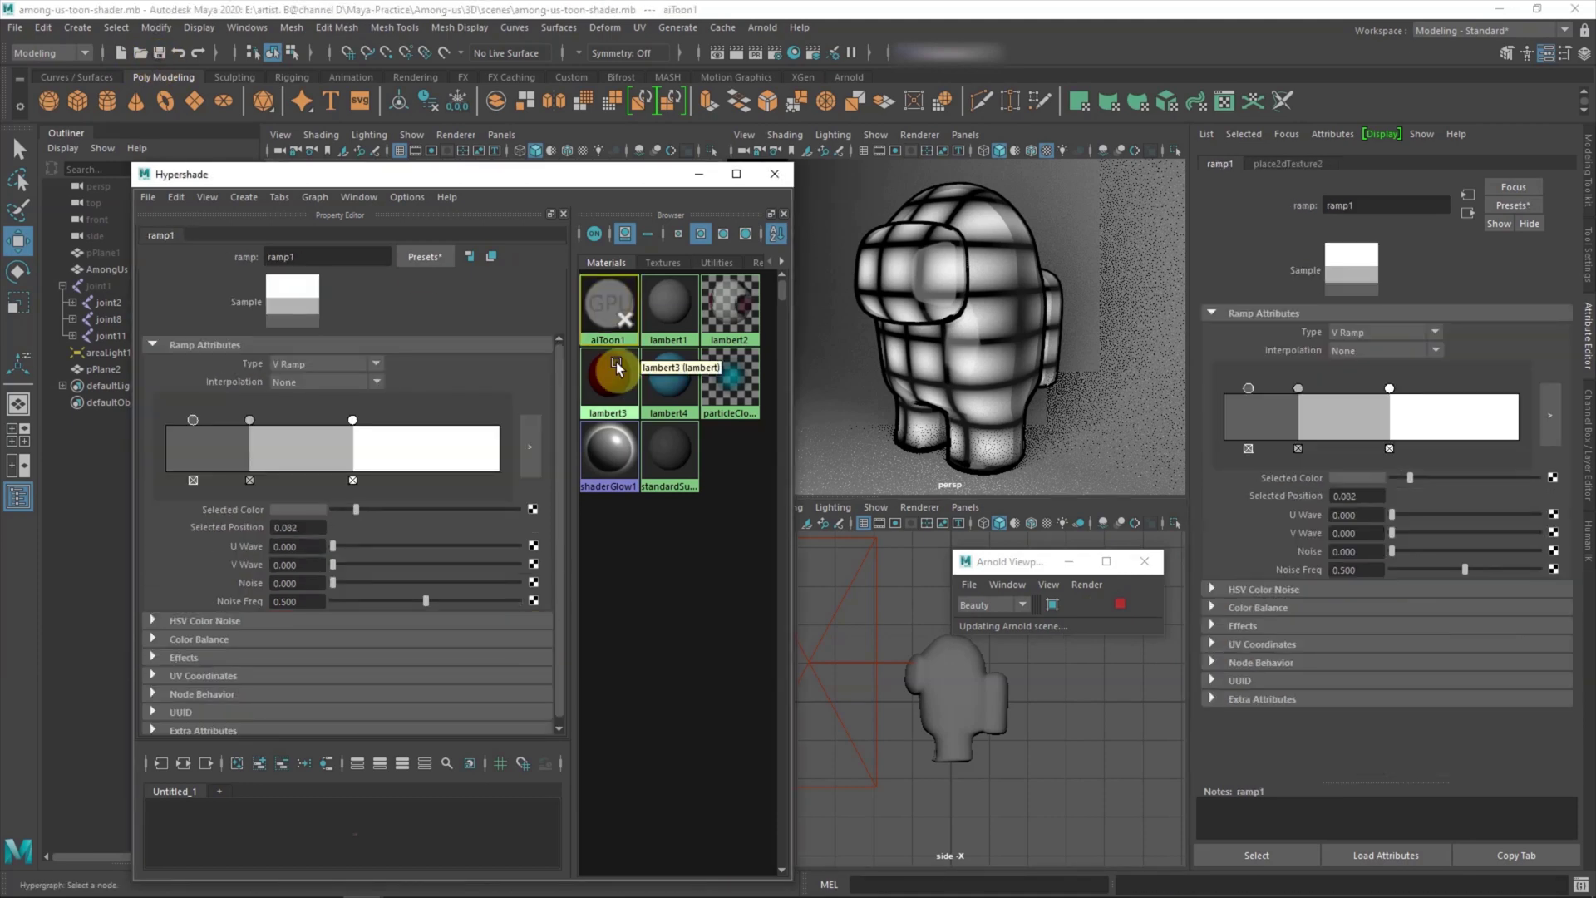
Step: Bring the aiToon1 network into view, check ramp1 and aiToon1 settings, and enlarge the node graph
{"action": "left_click_drag", "start_coordinate": [611, 312], "coordinate": [313, 840]}
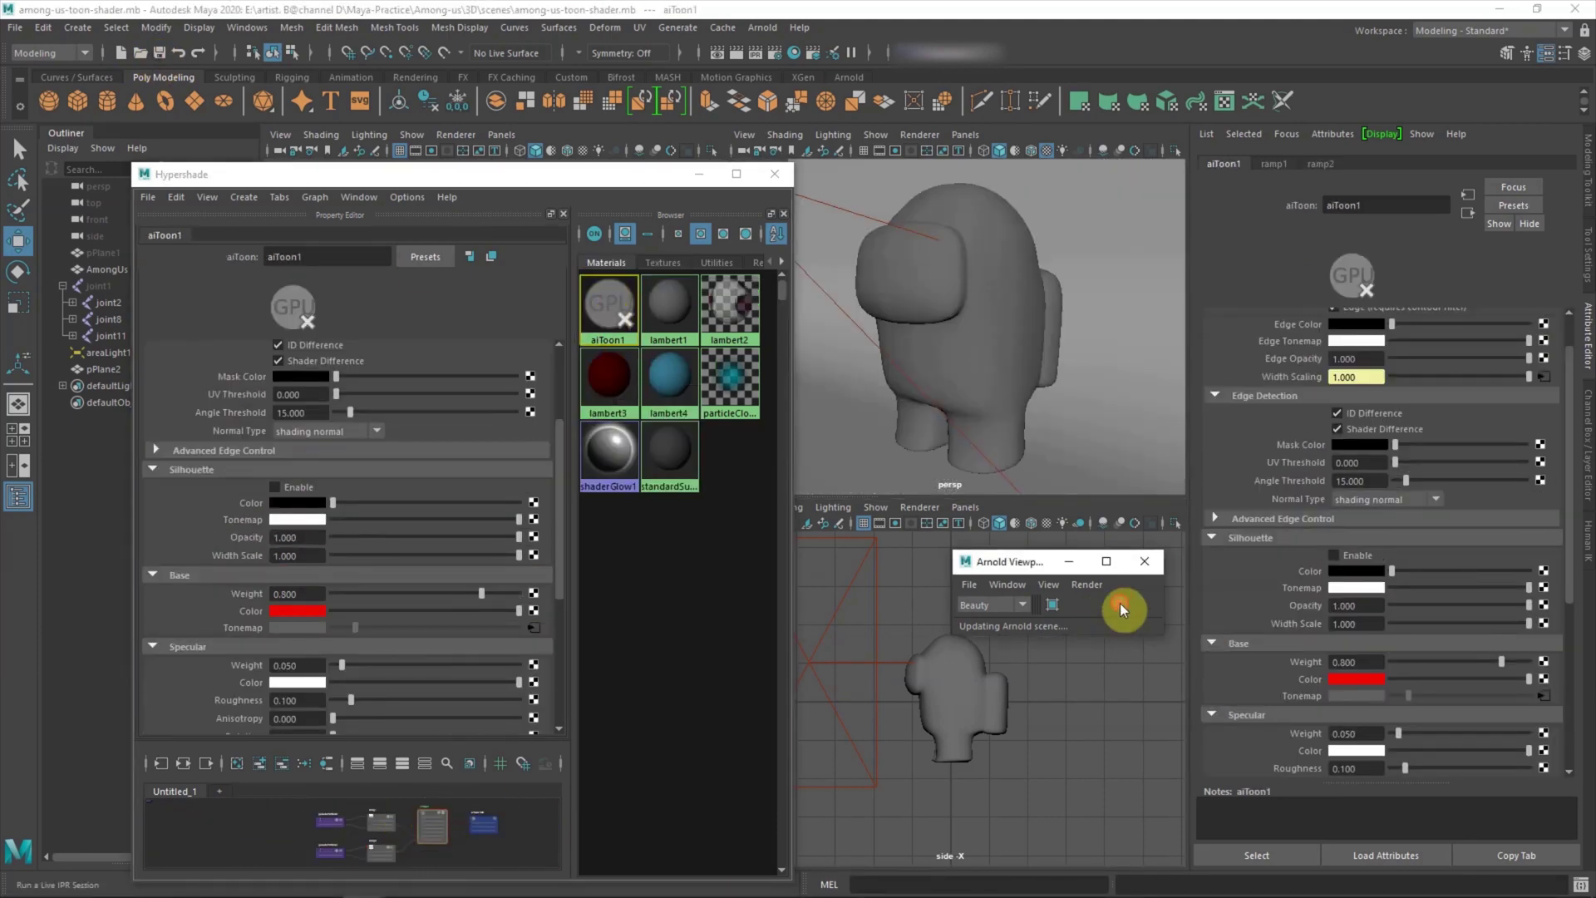
{"action": "left_click", "coordinate": [533, 629]}
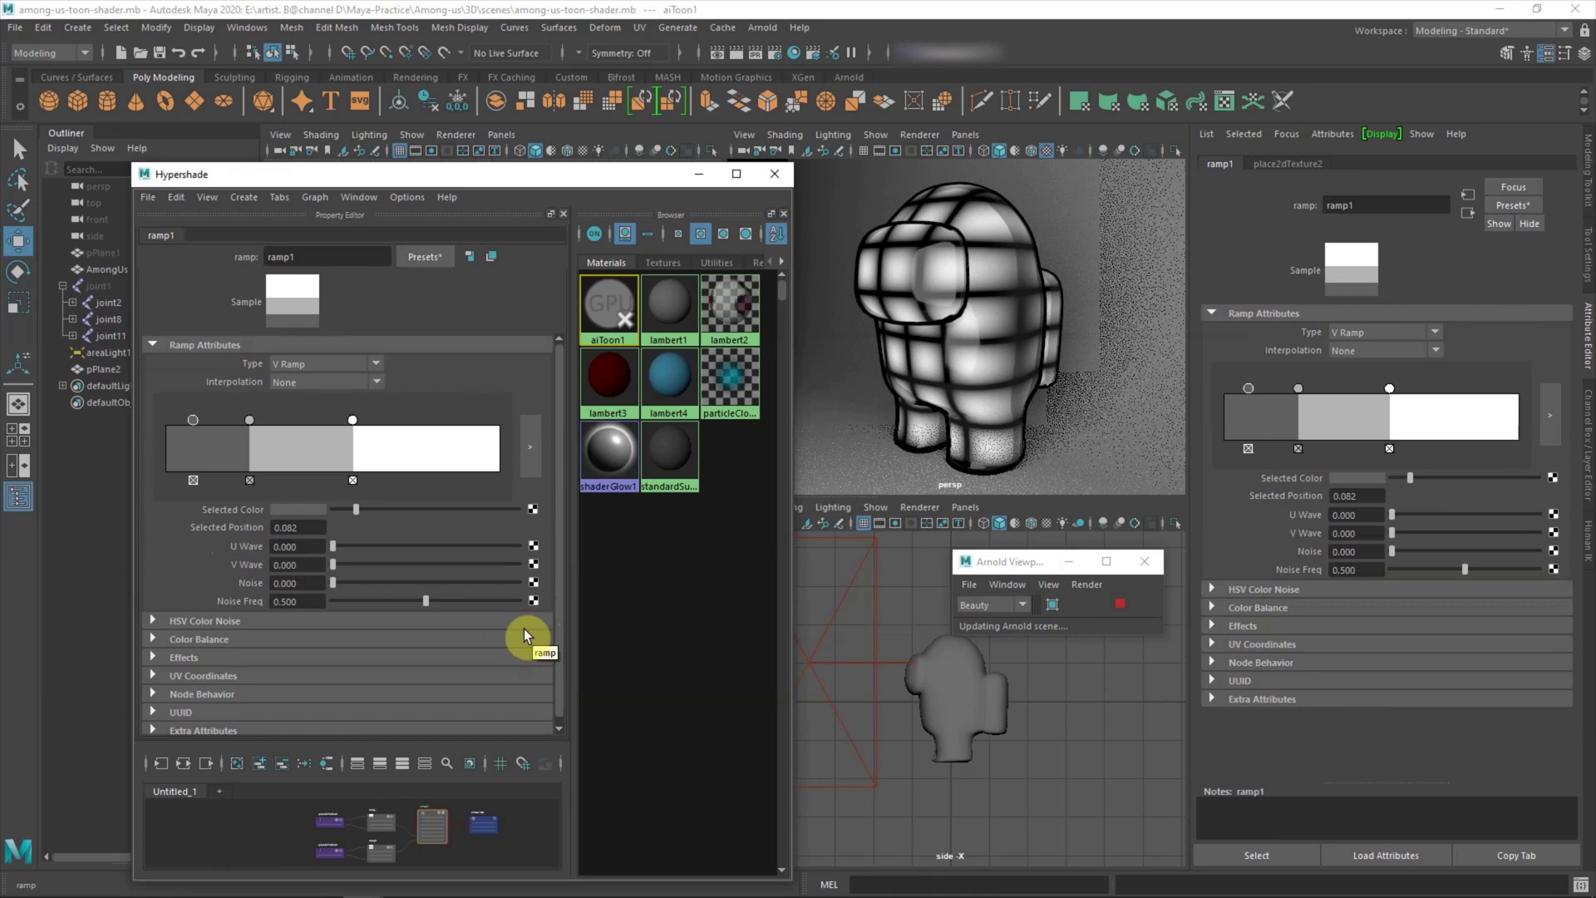
{"action": "left_click", "coordinate": [1299, 388]}
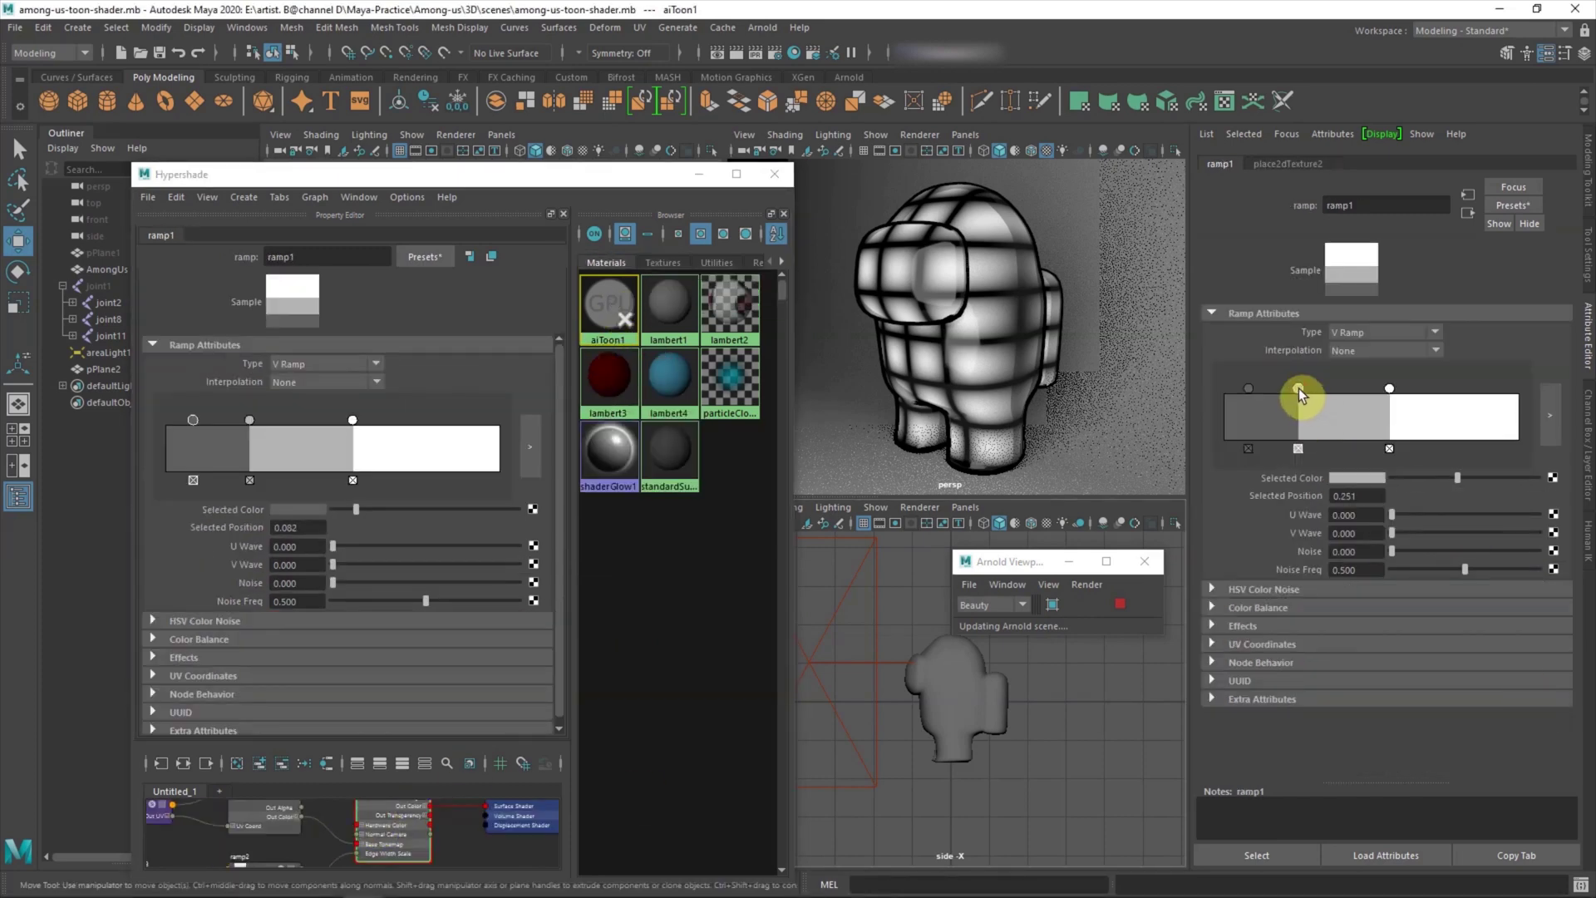
{"action": "left_click", "coordinate": [597, 310]}
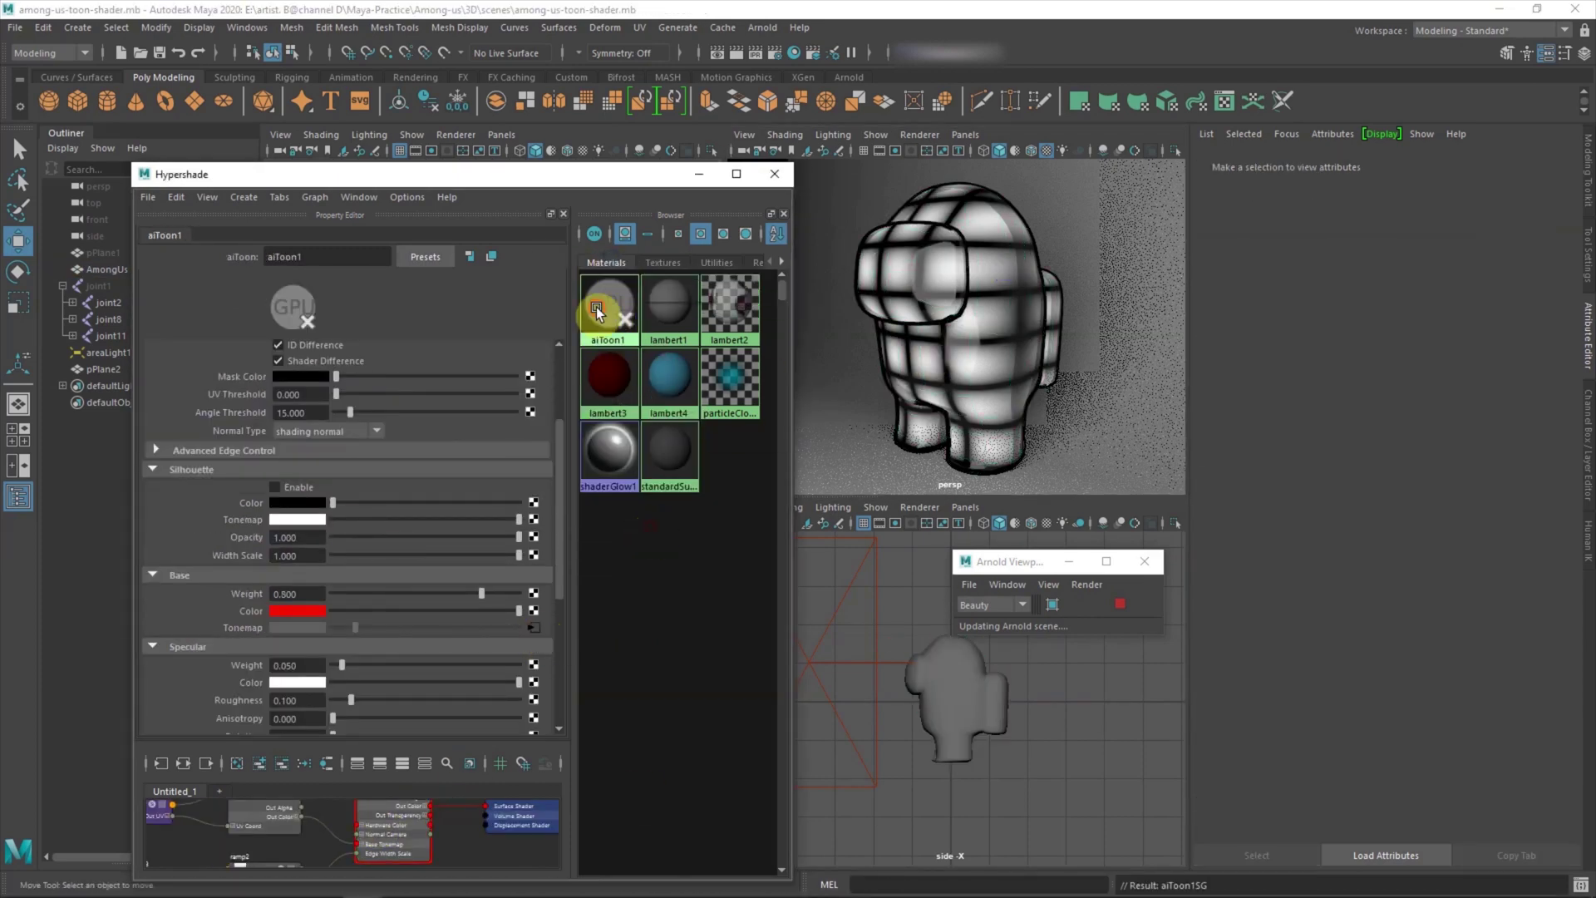
{"action": "scroll", "coordinate": [475, 684], "scroll_direction": "down", "scroll_amount": 3}
{"action": "left_click", "coordinate": [536, 474]}
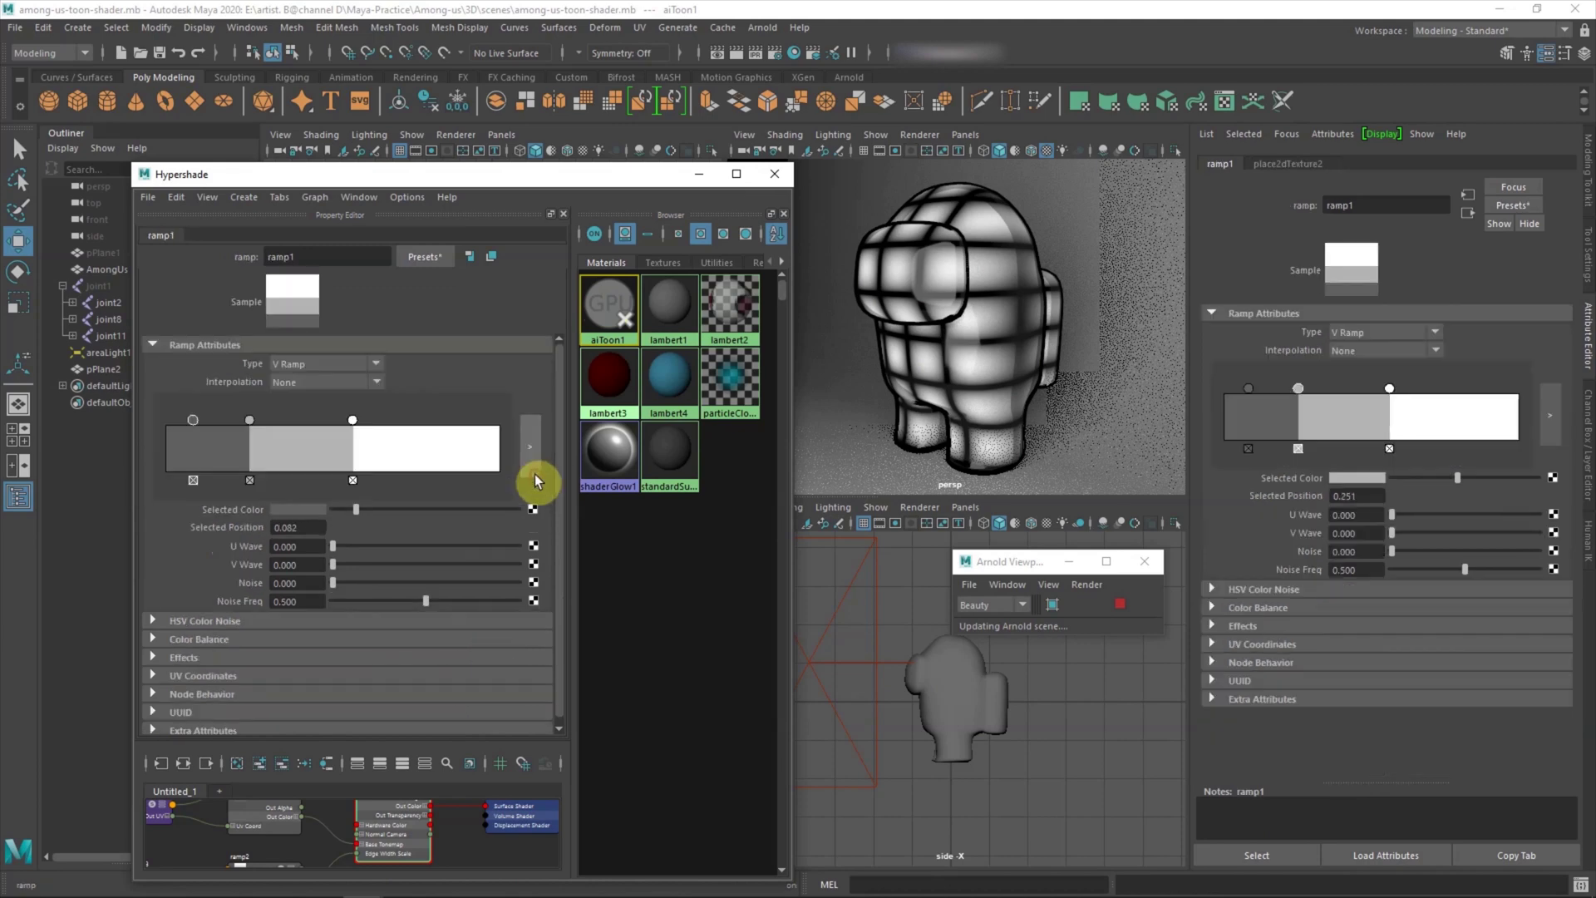
{"action": "left_click_drag", "start_coordinate": [324, 742], "coordinate": [329, 489]}
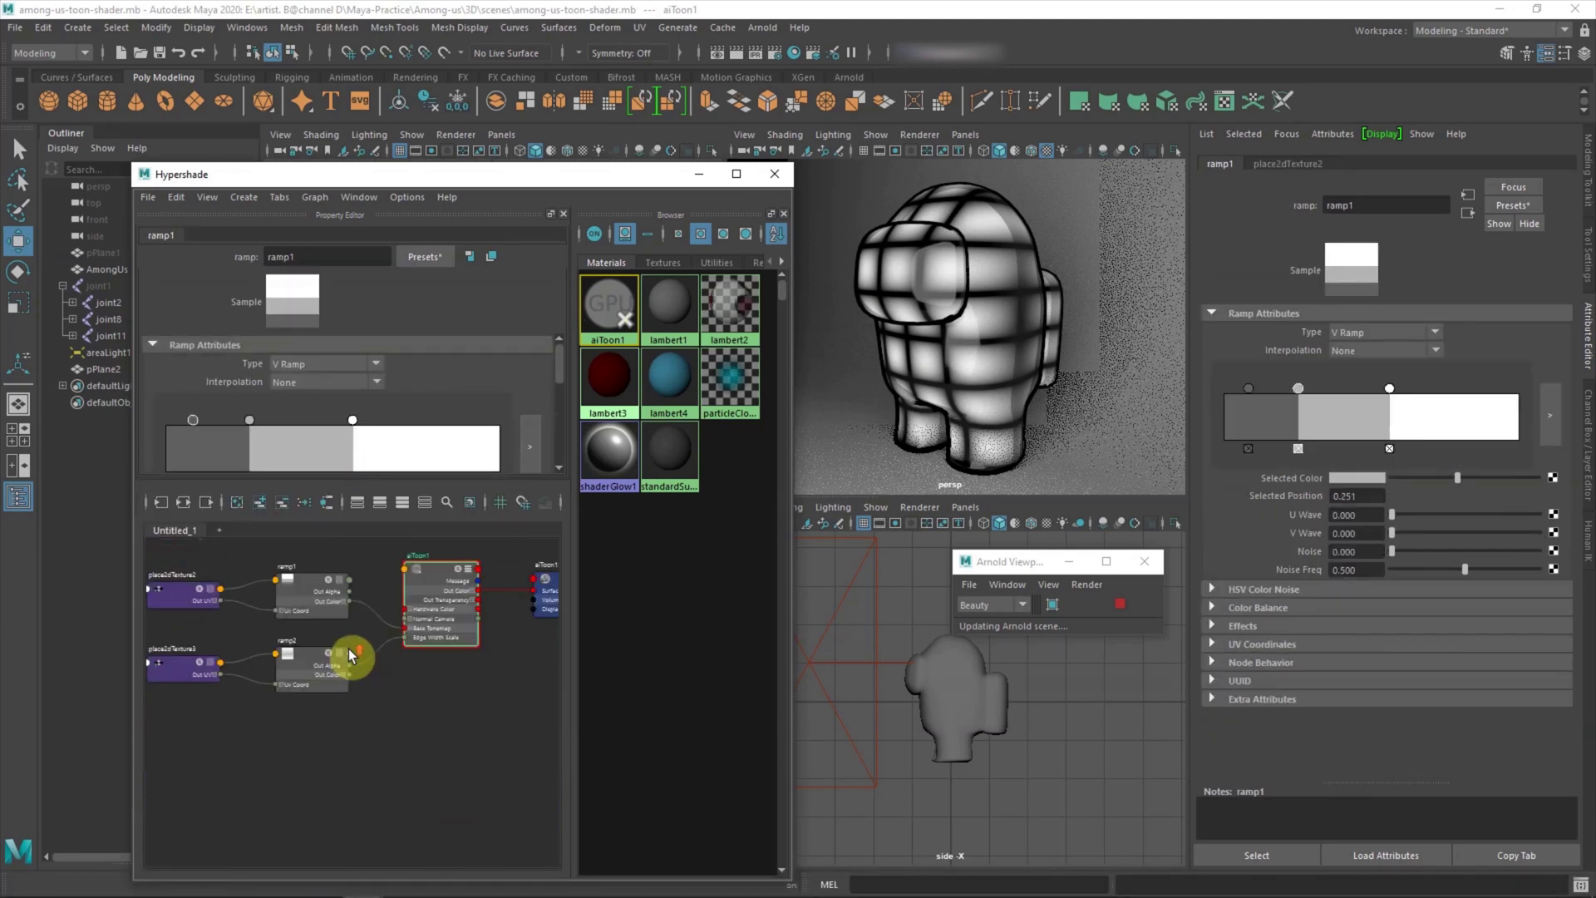
Step: Delete the ramp1-to-aiToon1 connection, restart the IPR render, then undo the deletion
{"action": "left_click", "coordinate": [372, 617]}
{"action": "key", "text": "Delete"}
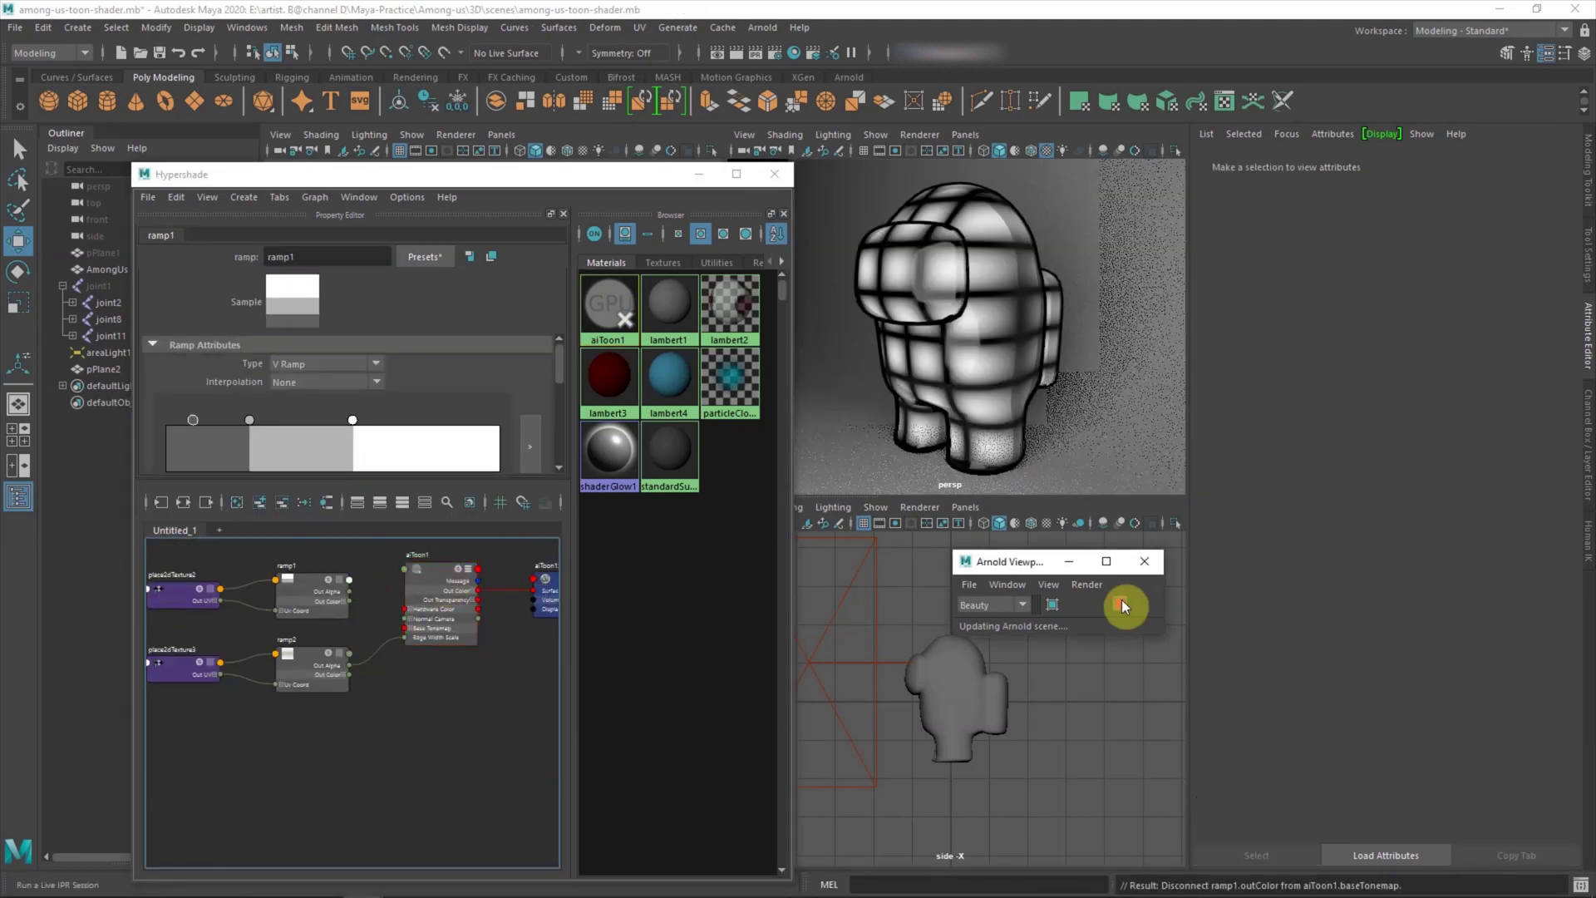
{"action": "left_click", "coordinate": [1120, 604]}
{"action": "left_click", "coordinate": [926, 367]}
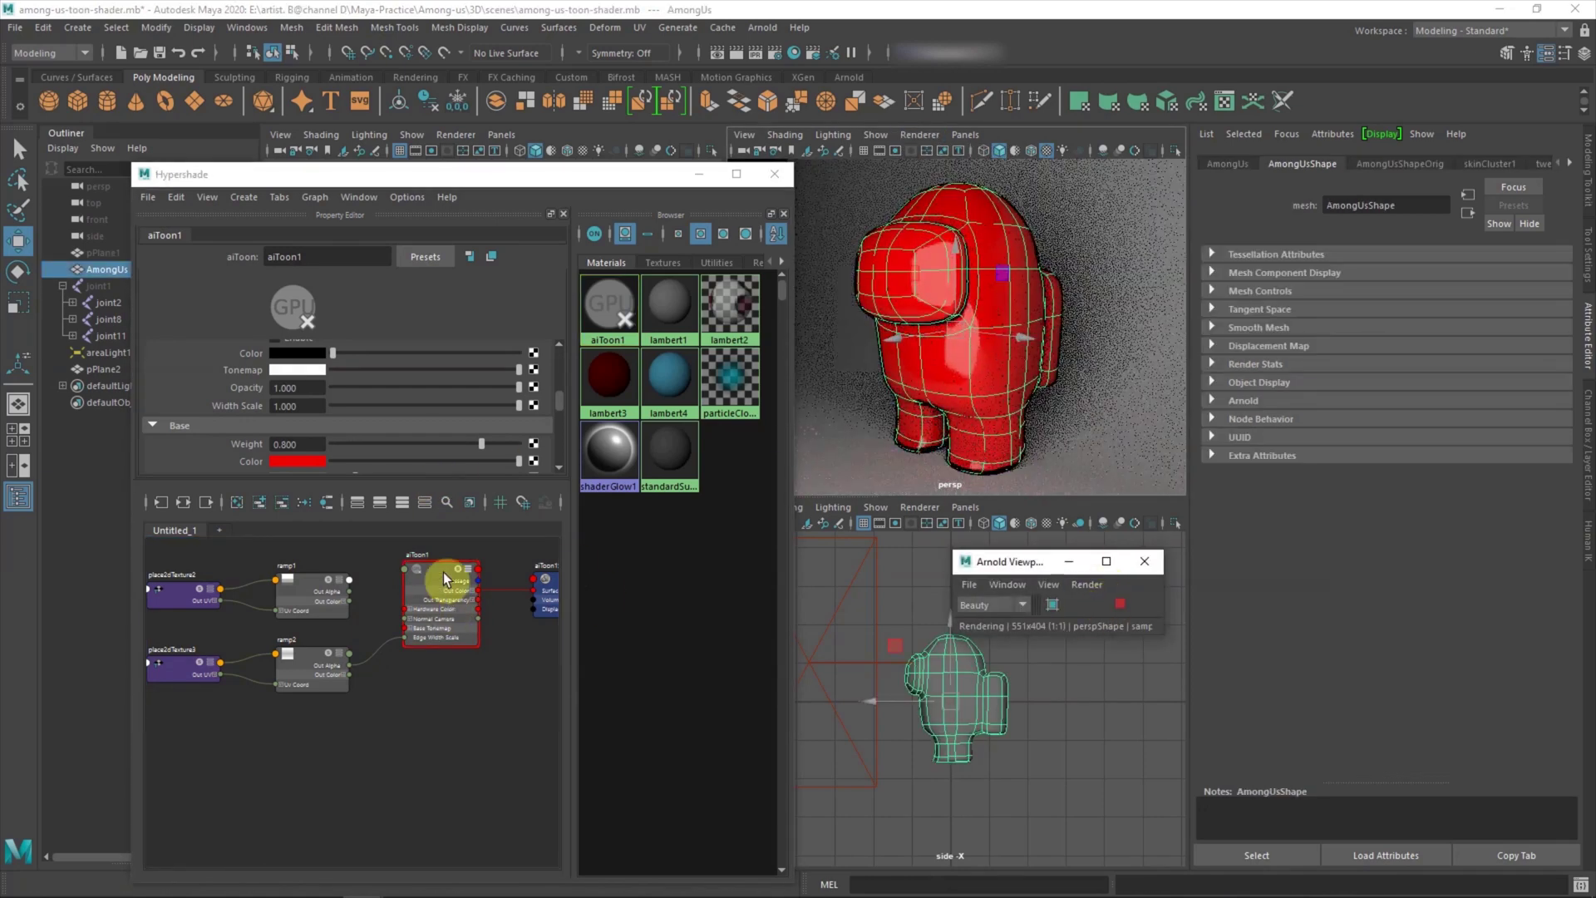
{"action": "left_click", "coordinate": [432, 569]}
{"action": "key", "text": "ctrl+z"}
{"action": "left_click", "coordinate": [1119, 605]}
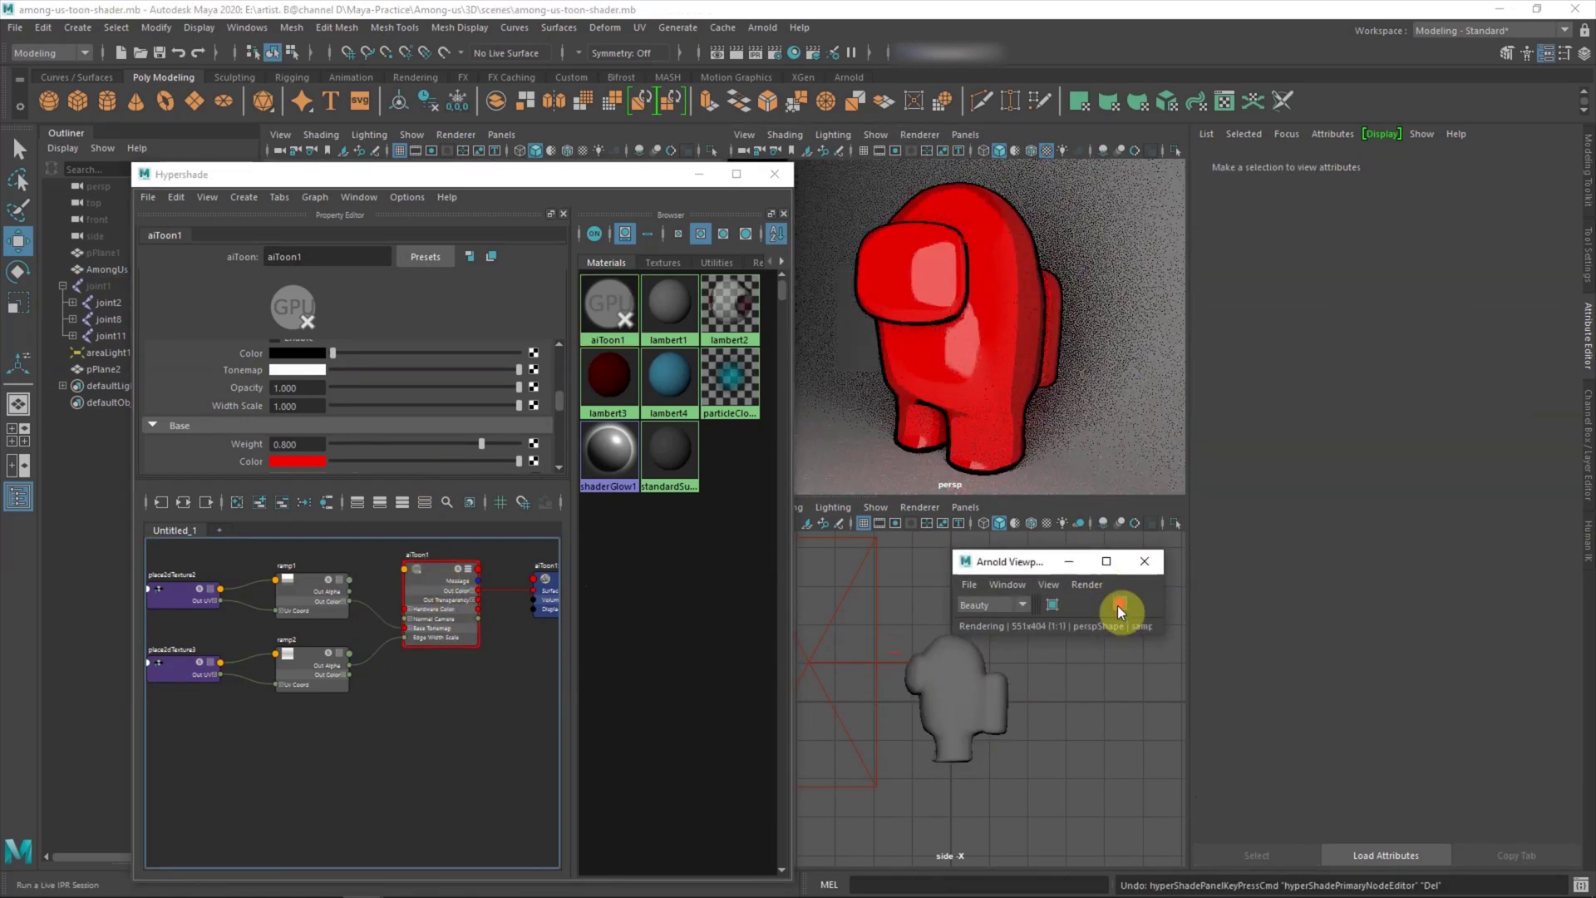
{"action": "left_click", "coordinate": [1004, 559]}
{"action": "left_click_drag", "start_coordinate": [1014, 572], "coordinate": [1018, 587]}
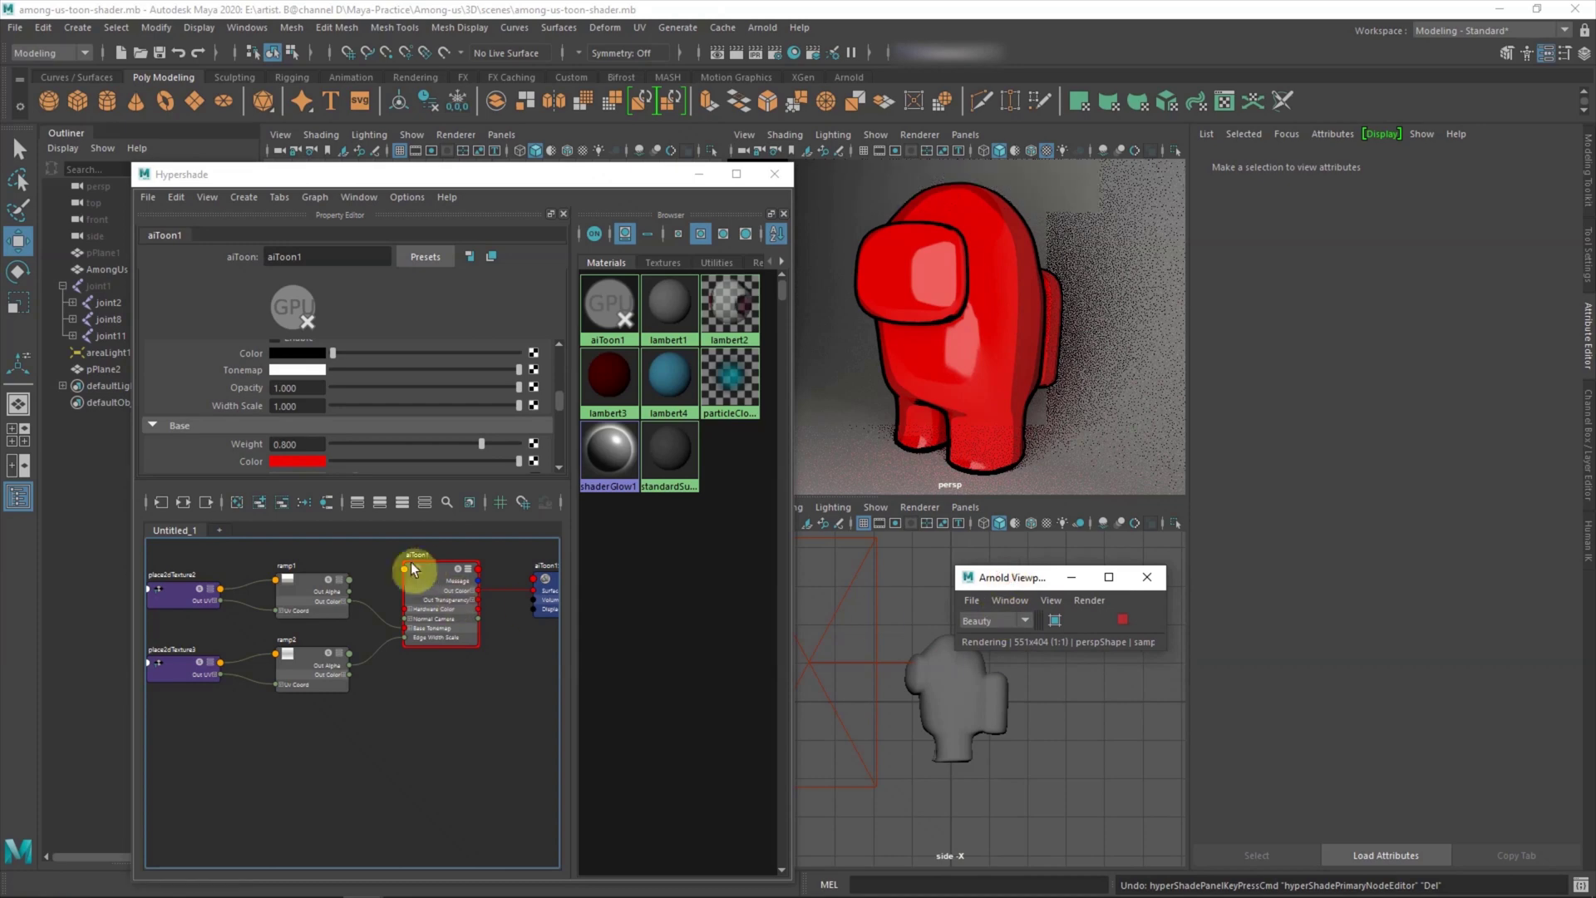
Step: Select ramp1 and one of its colour entries to attach a new texture
{"action": "left_click", "coordinate": [415, 570]}
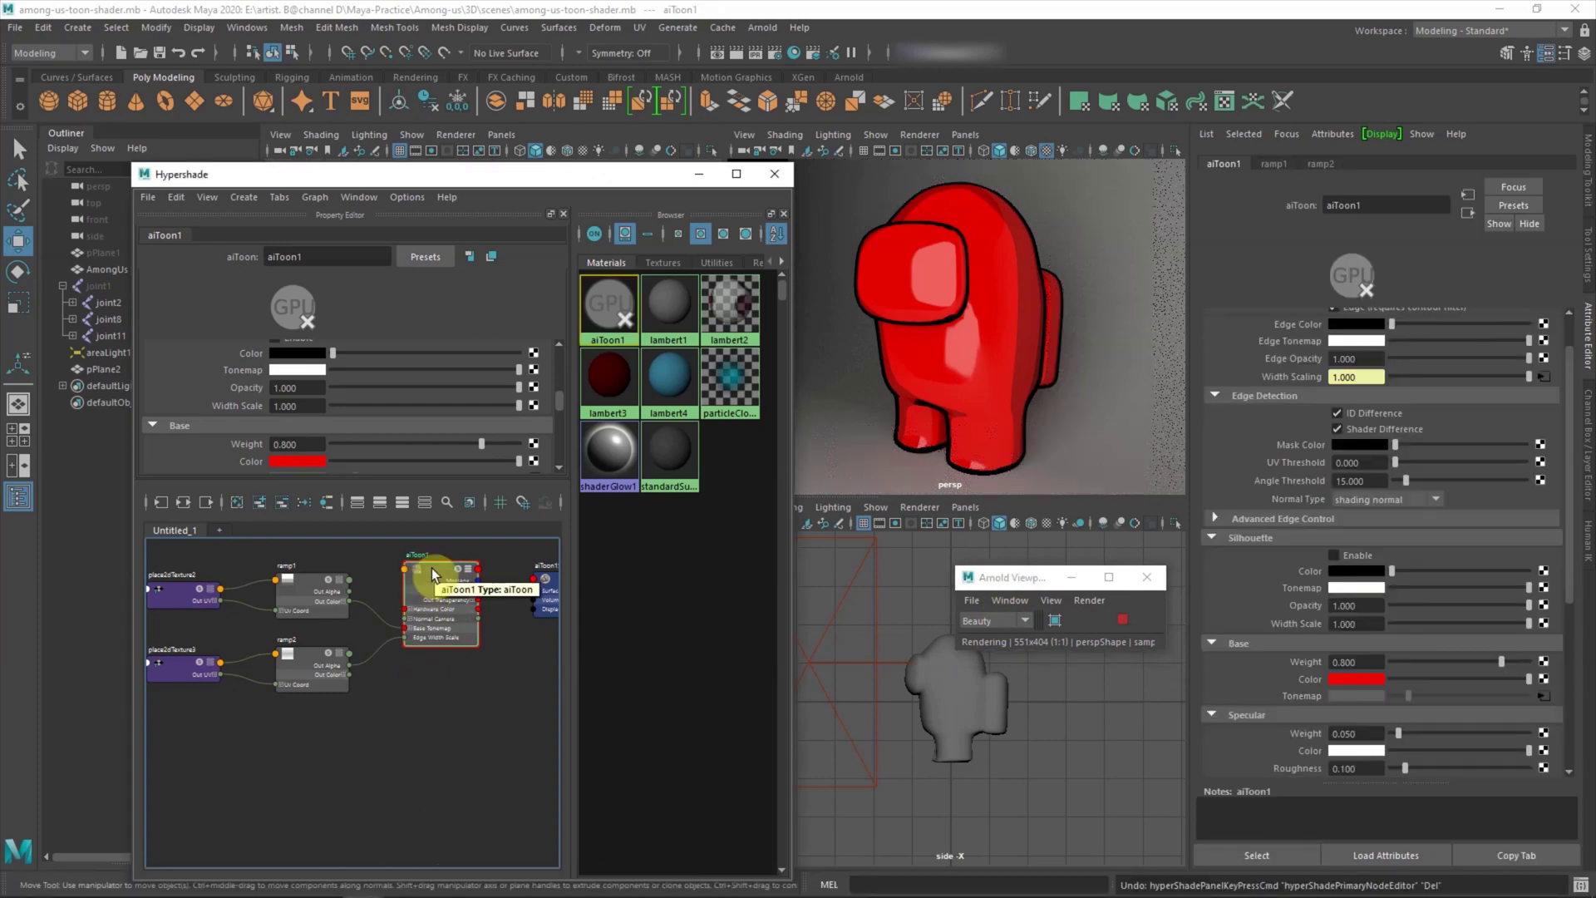
{"action": "left_click", "coordinate": [304, 581]}
{"action": "left_click", "coordinate": [1300, 388]}
{"action": "left_click", "coordinate": [1553, 479]}
Step: Create a 2D texture as a perspective projection and expand its camera projection settings
{"action": "right_click", "coordinate": [746, 273]}
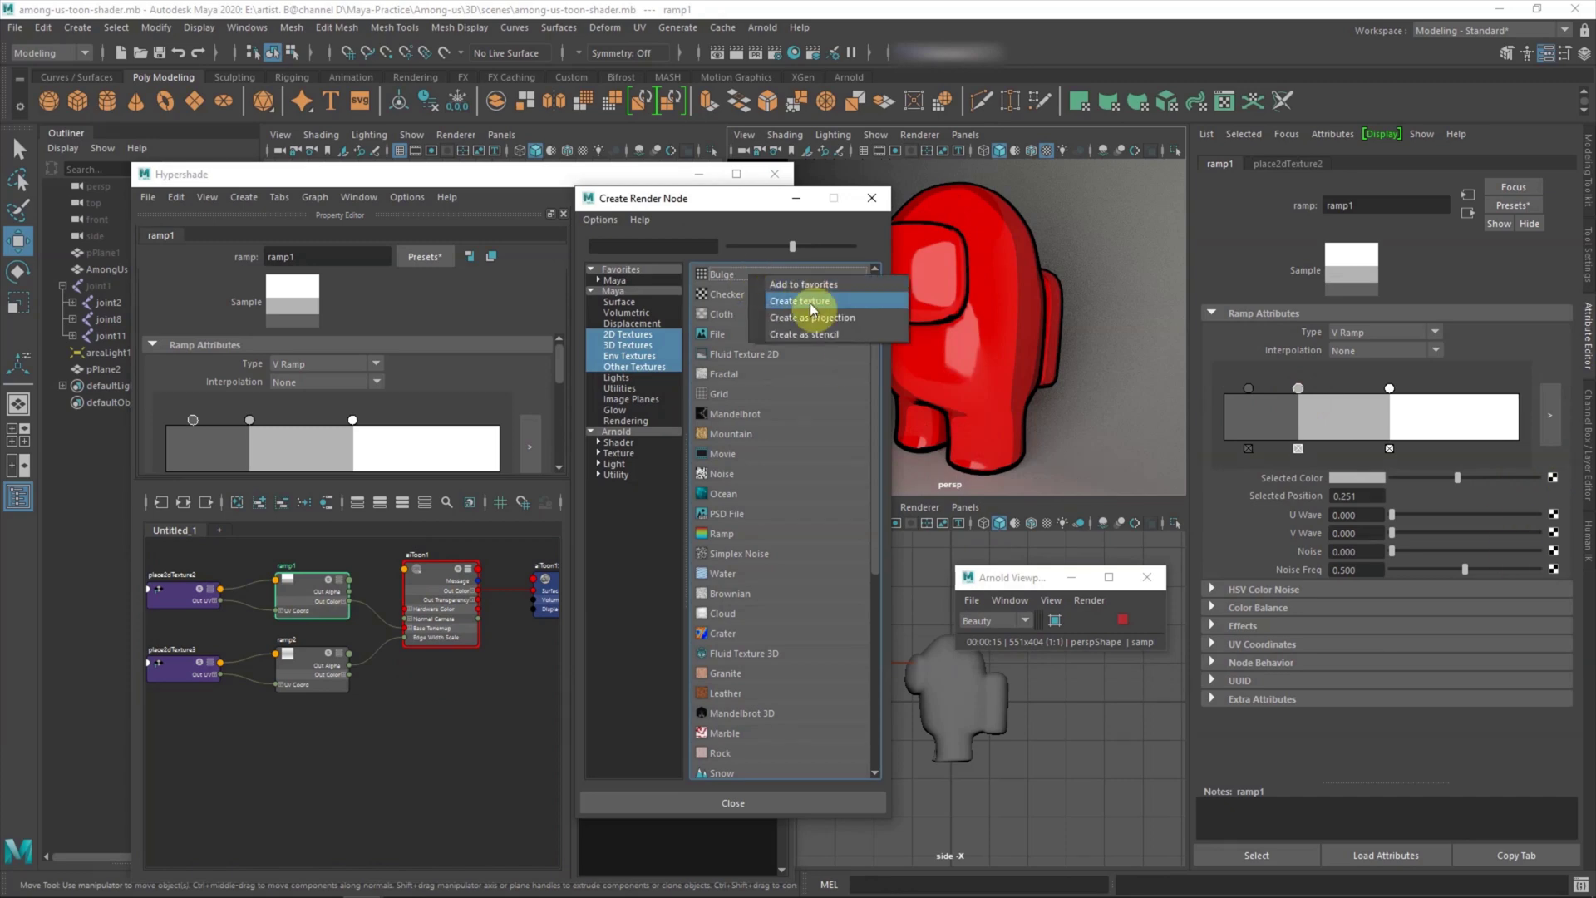
{"action": "left_click", "coordinate": [810, 316]}
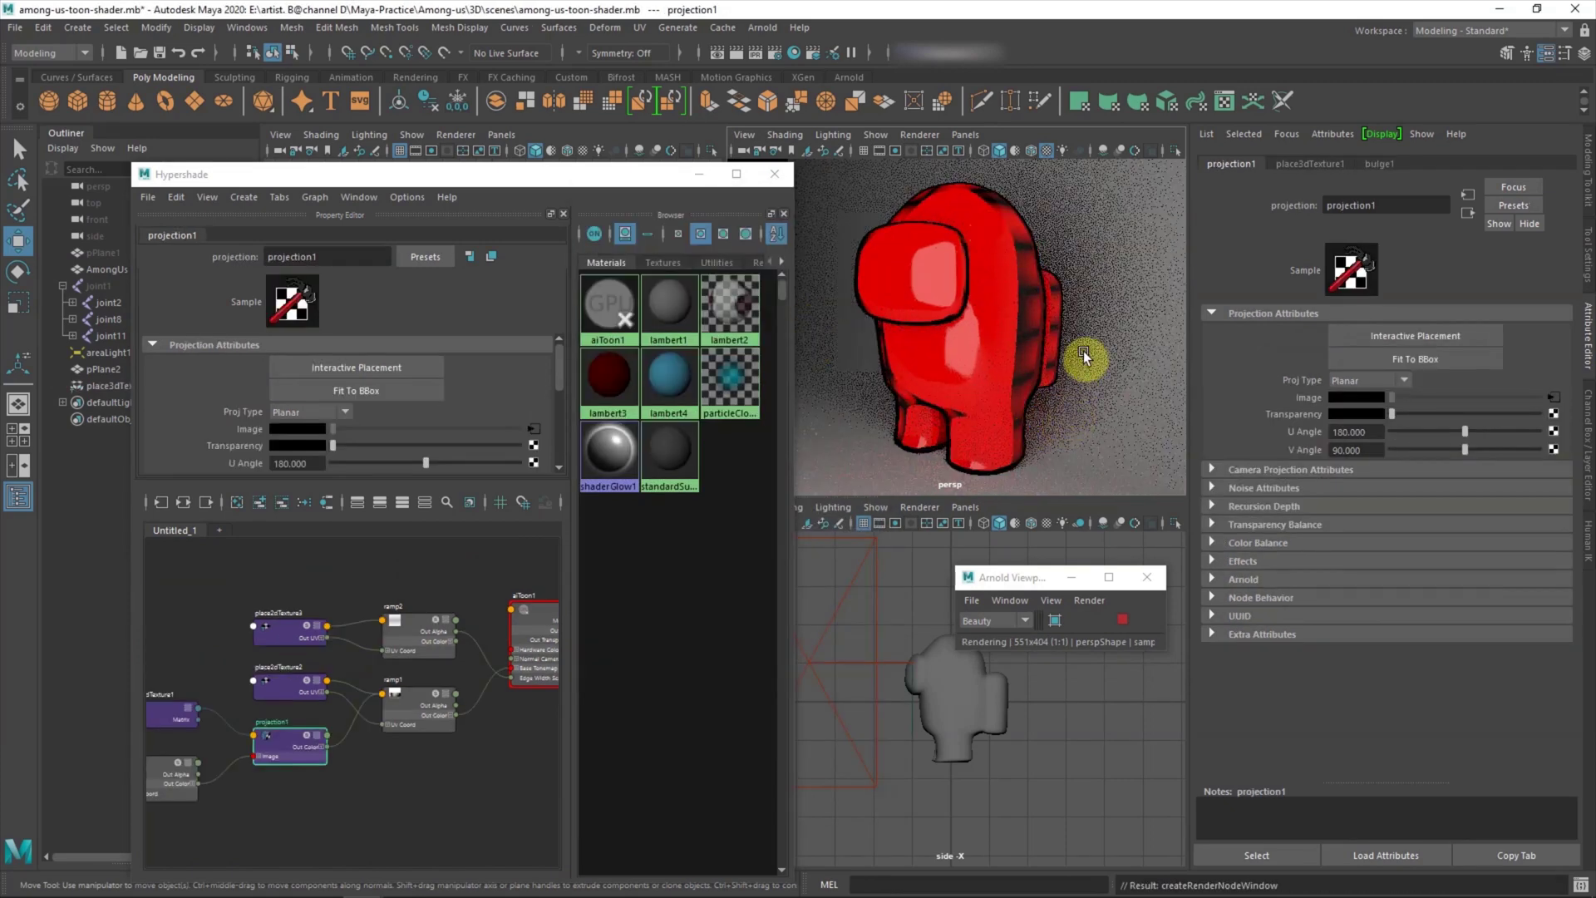
{"action": "left_click", "coordinate": [321, 412]}
{"action": "left_click", "coordinate": [308, 561]}
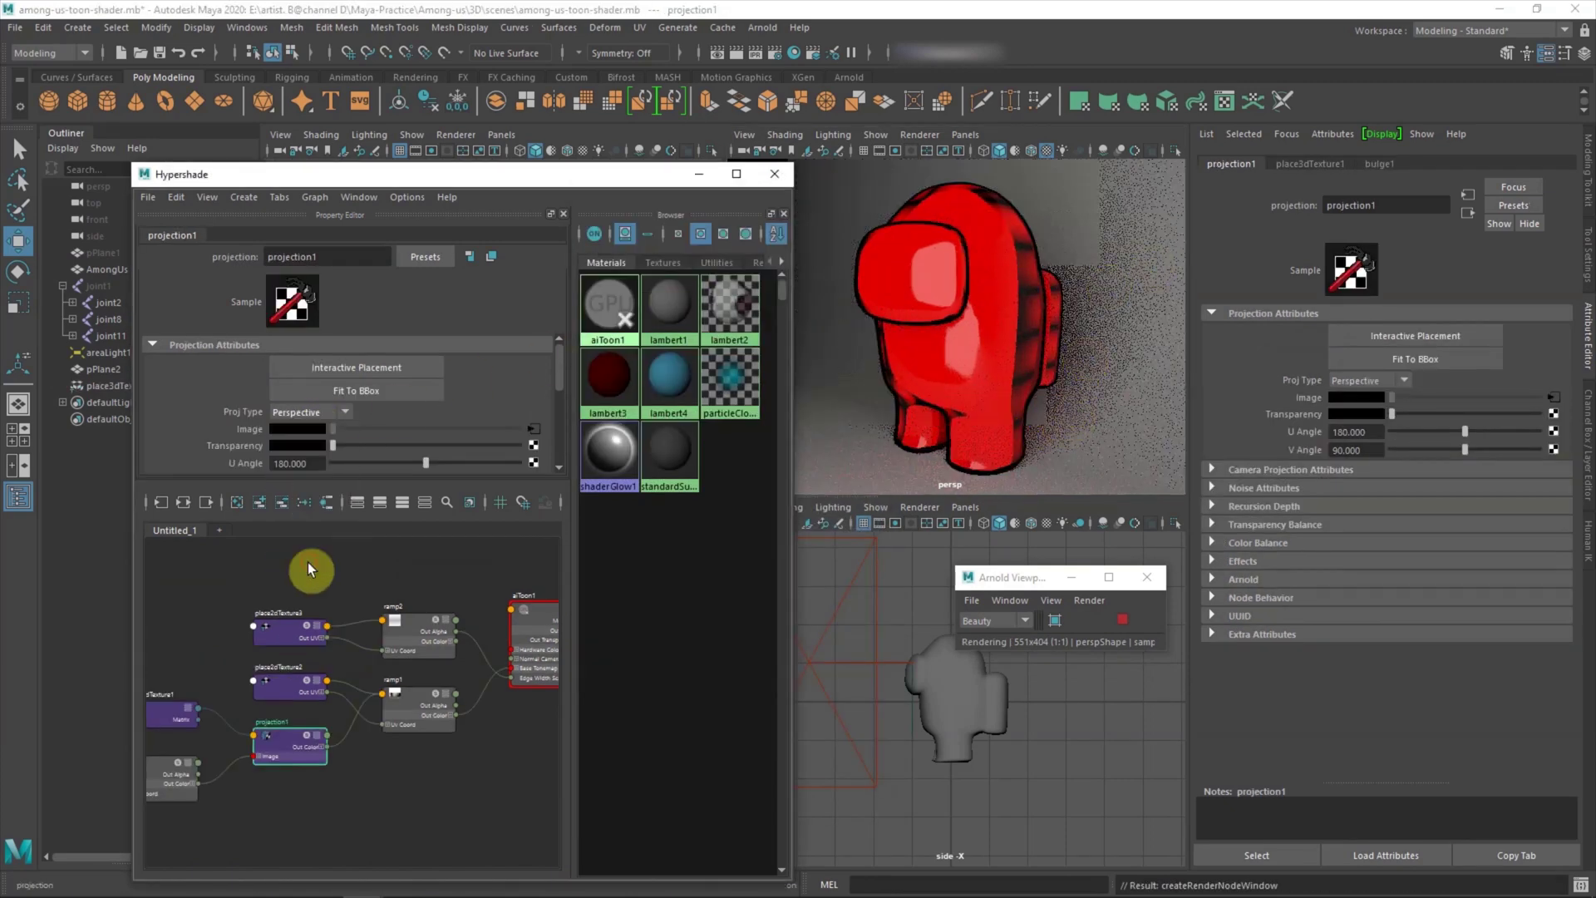
{"action": "left_click_drag", "start_coordinate": [333, 480], "coordinate": [322, 592]}
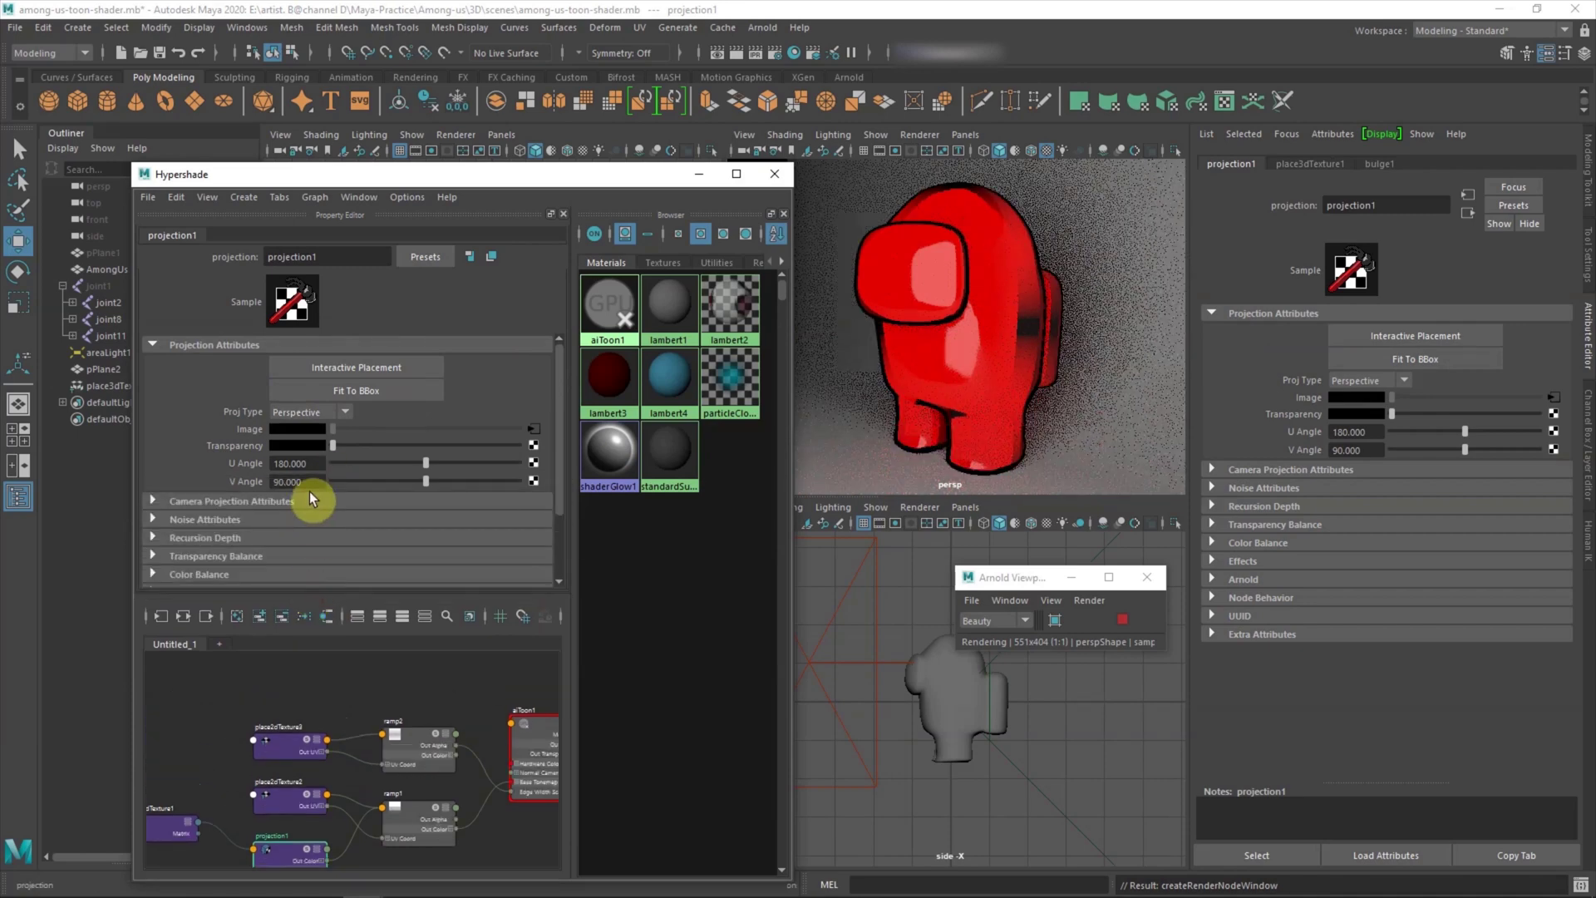
{"action": "left_click", "coordinate": [286, 501]}
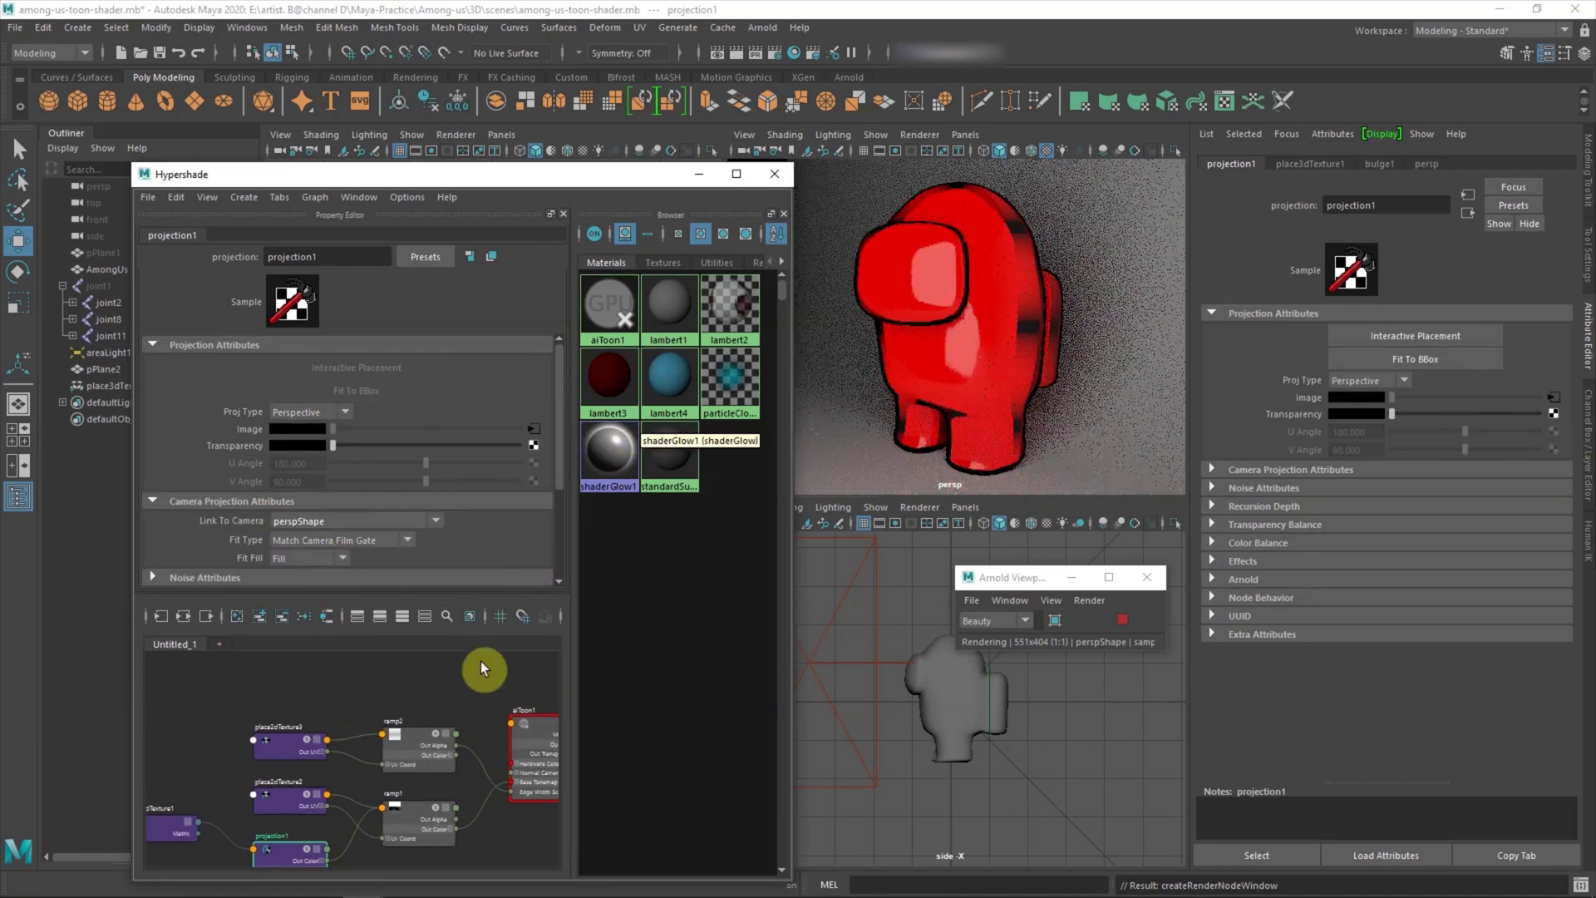
Step: Set place2dTexture4 Repeat UV to 80 by 80
{"action": "right_click", "coordinate": [609, 308]}
{"action": "left_click", "coordinate": [582, 449]}
{"action": "left_click", "coordinate": [186, 680]}
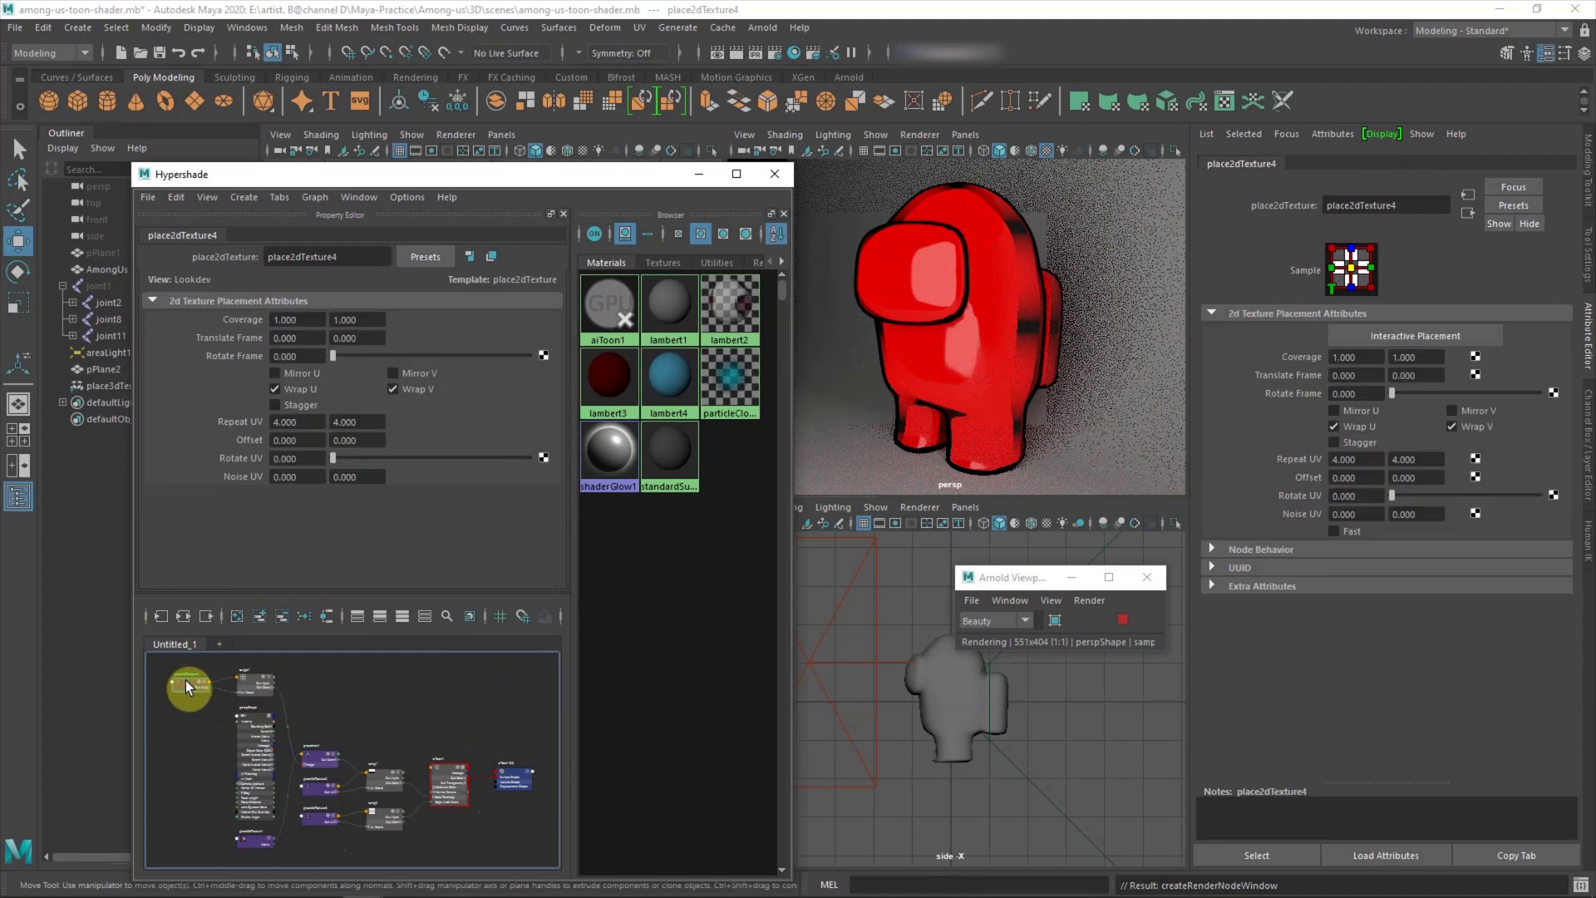
{"action": "left_click", "coordinate": [1357, 458]}
{"action": "type", "text": "80"}
{"action": "key", "text": "Return"}
{"action": "left_click", "coordinate": [1413, 459]}
{"action": "type", "text": "80"}
{"action": "key", "text": "Return"}
Step: Turn on Invert in bulge1's Effects settings
{"action": "left_click", "coordinate": [253, 680]}
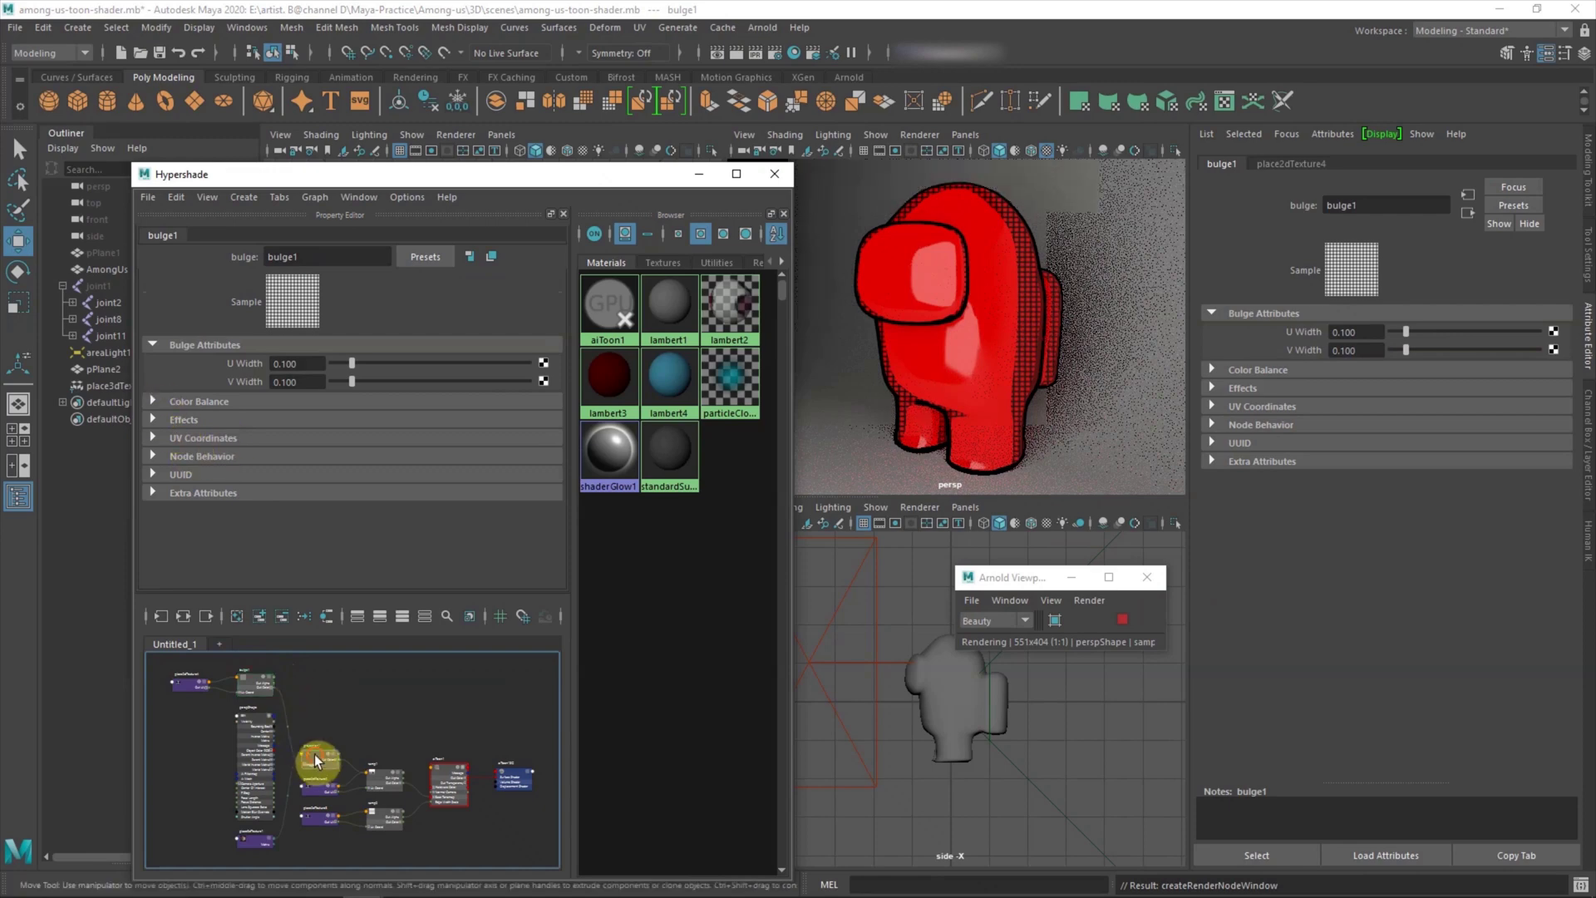
{"action": "left_click", "coordinate": [314, 755]}
{"action": "left_click", "coordinate": [201, 680]}
{"action": "left_click", "coordinate": [251, 682]}
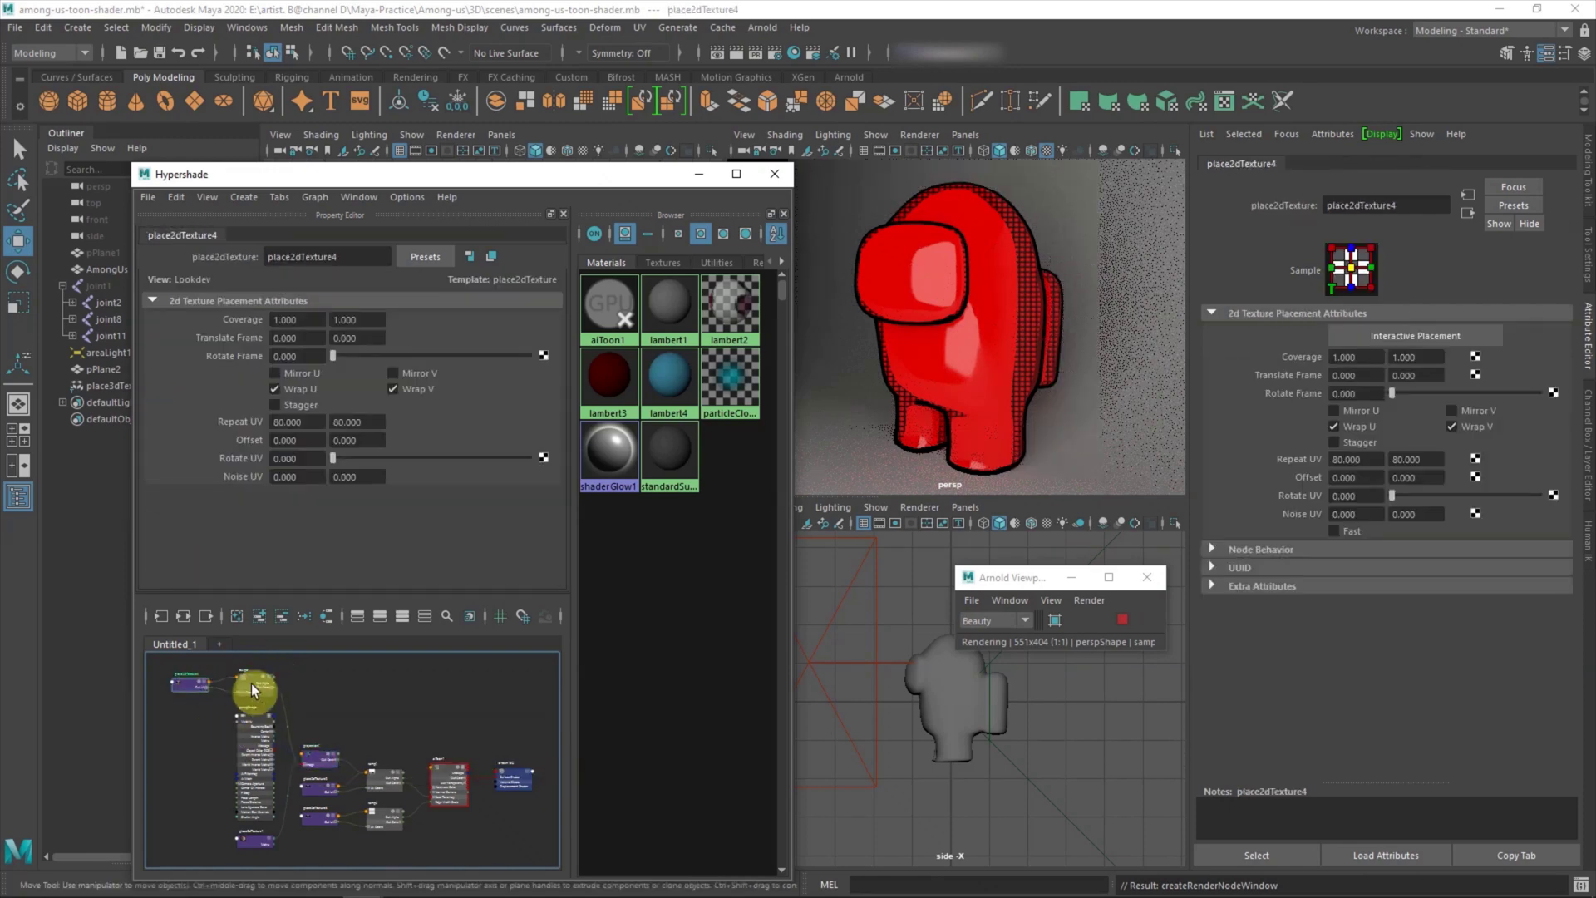
{"action": "left_click", "coordinate": [153, 401]}
{"action": "left_click", "coordinate": [274, 524]}
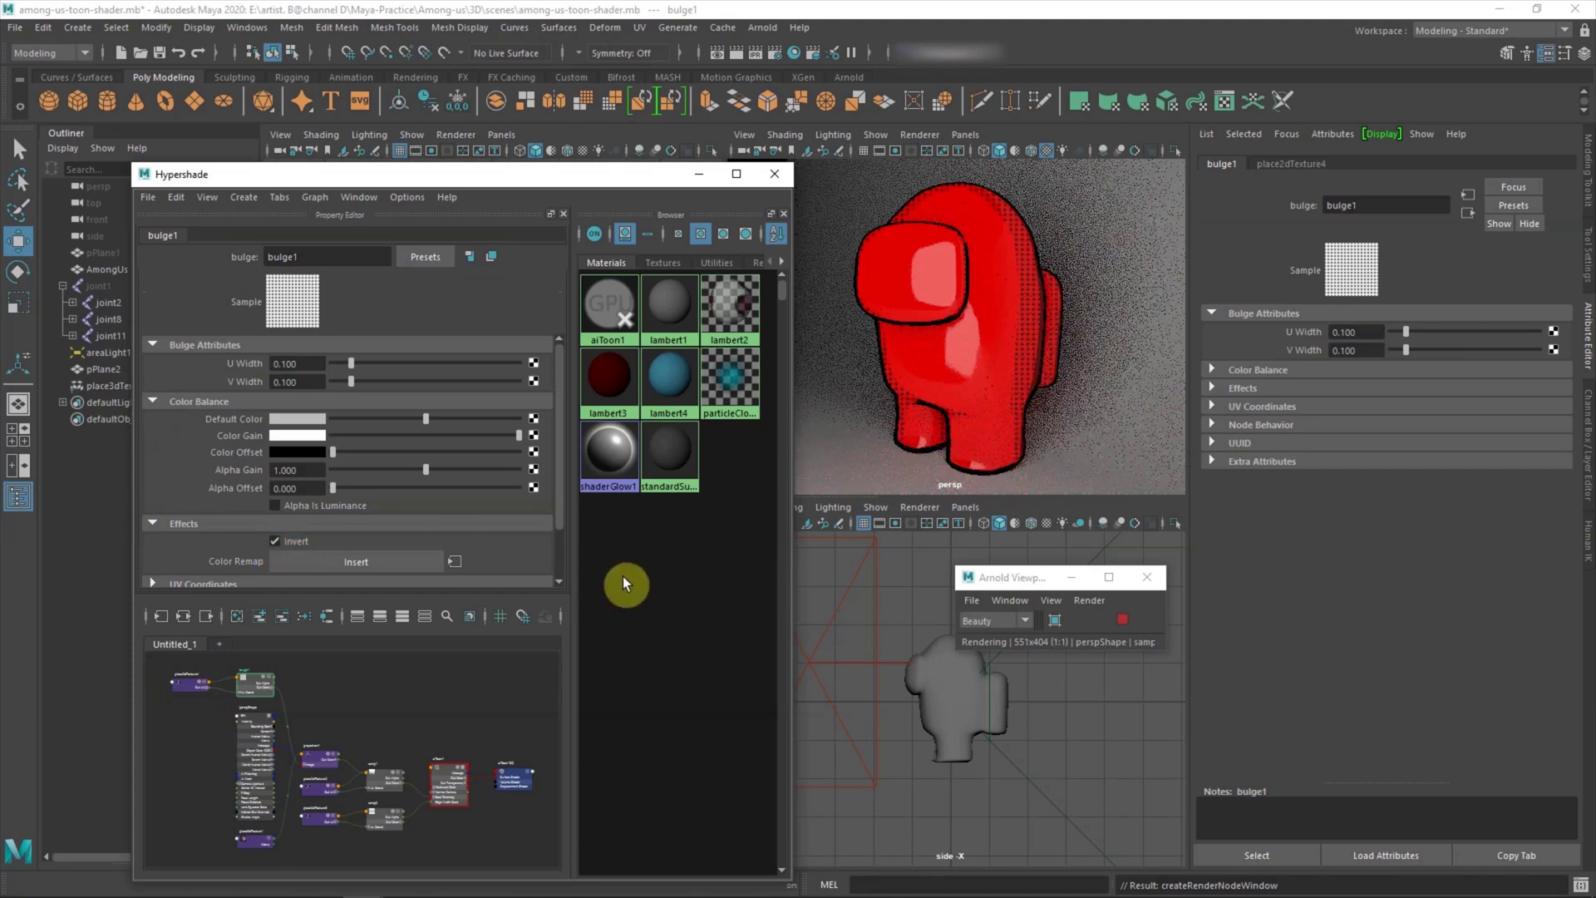
{"action": "left_click", "coordinate": [609, 303]}
{"action": "left_click", "coordinate": [1543, 679]}
Step: Move ramp1's white band left to about 0.69 and raise the area light slightly
{"action": "left_click_drag", "start_coordinate": [1296, 389], "coordinate": [1437, 388]}
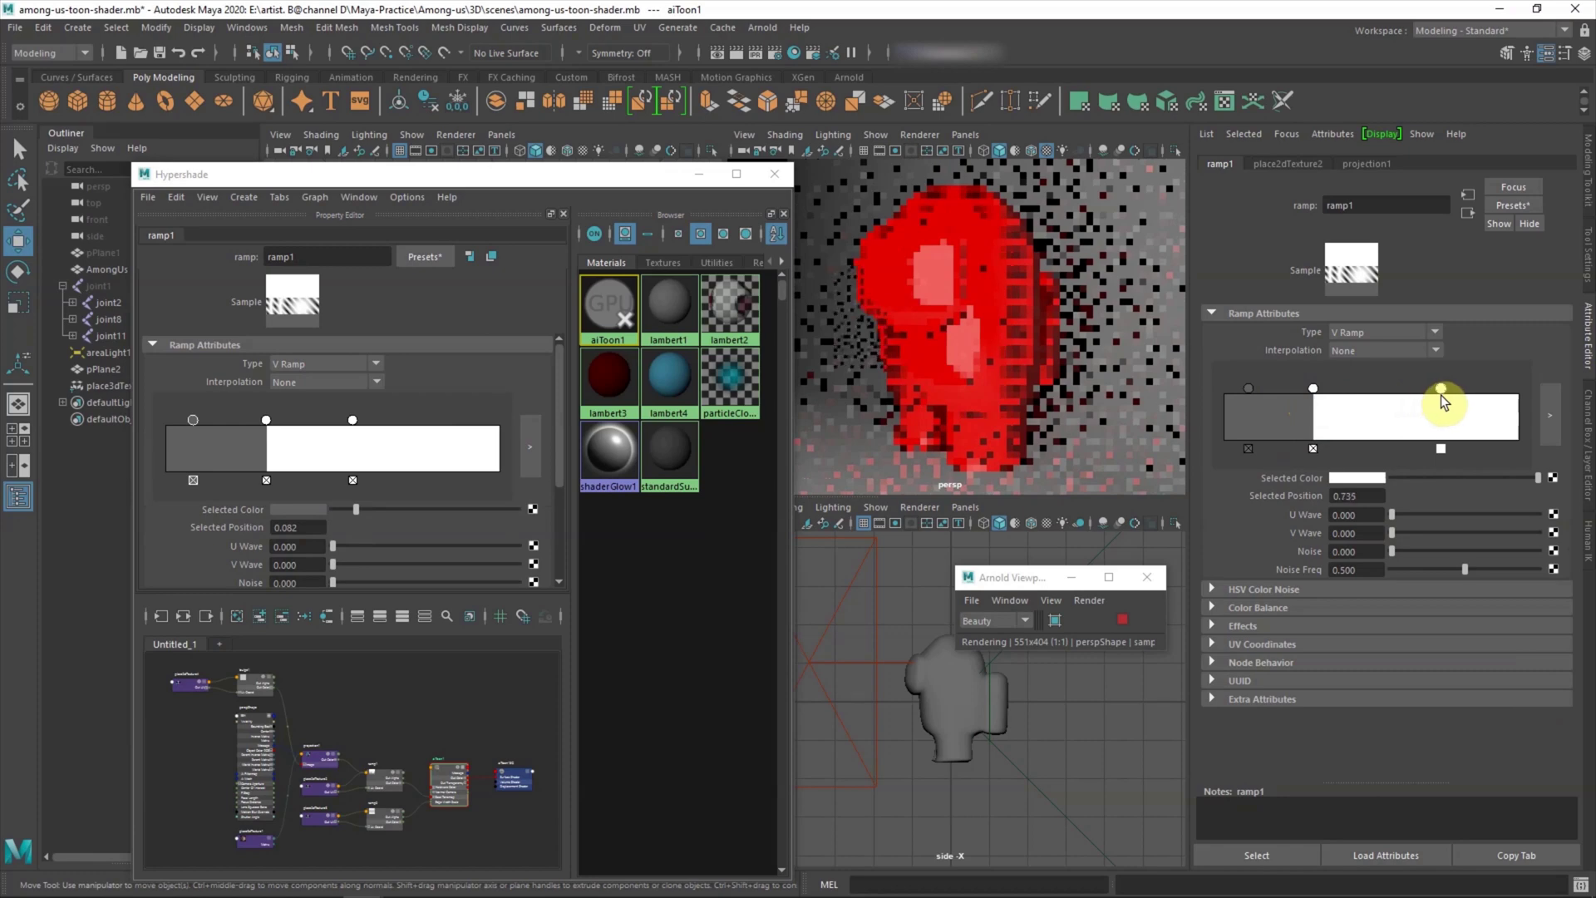
{"action": "left_click_drag", "start_coordinate": [1435, 387], "coordinate": [1416, 387]}
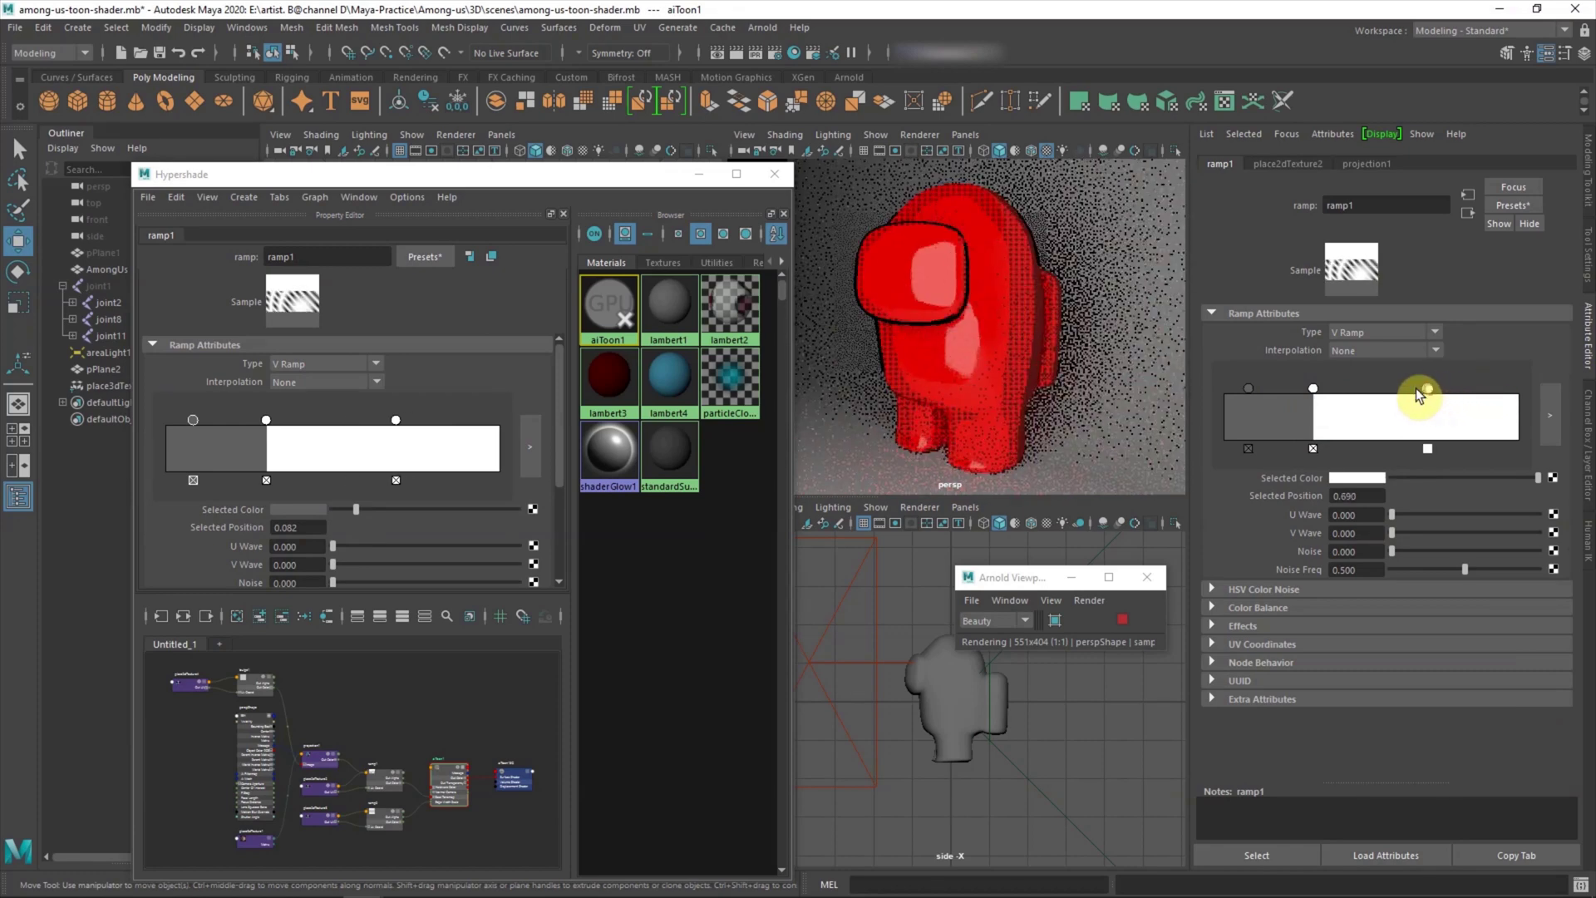
{"action": "left_click", "coordinate": [846, 662]}
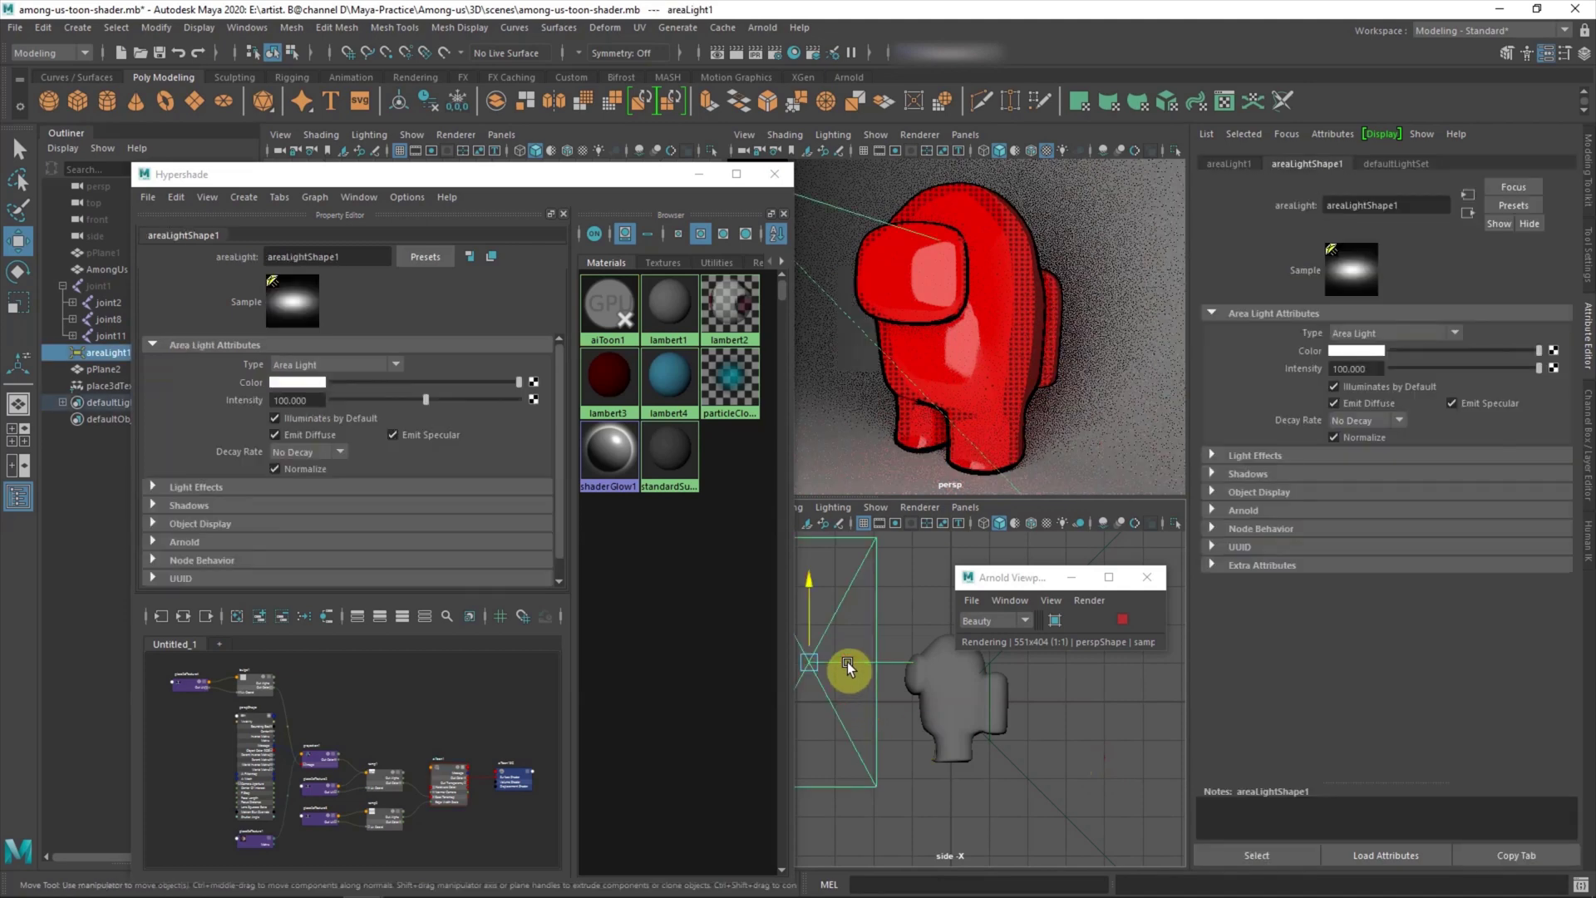
{"action": "left_click_drag", "start_coordinate": [814, 588], "coordinate": [815, 570]}
{"action": "left_click", "coordinate": [682, 634]}
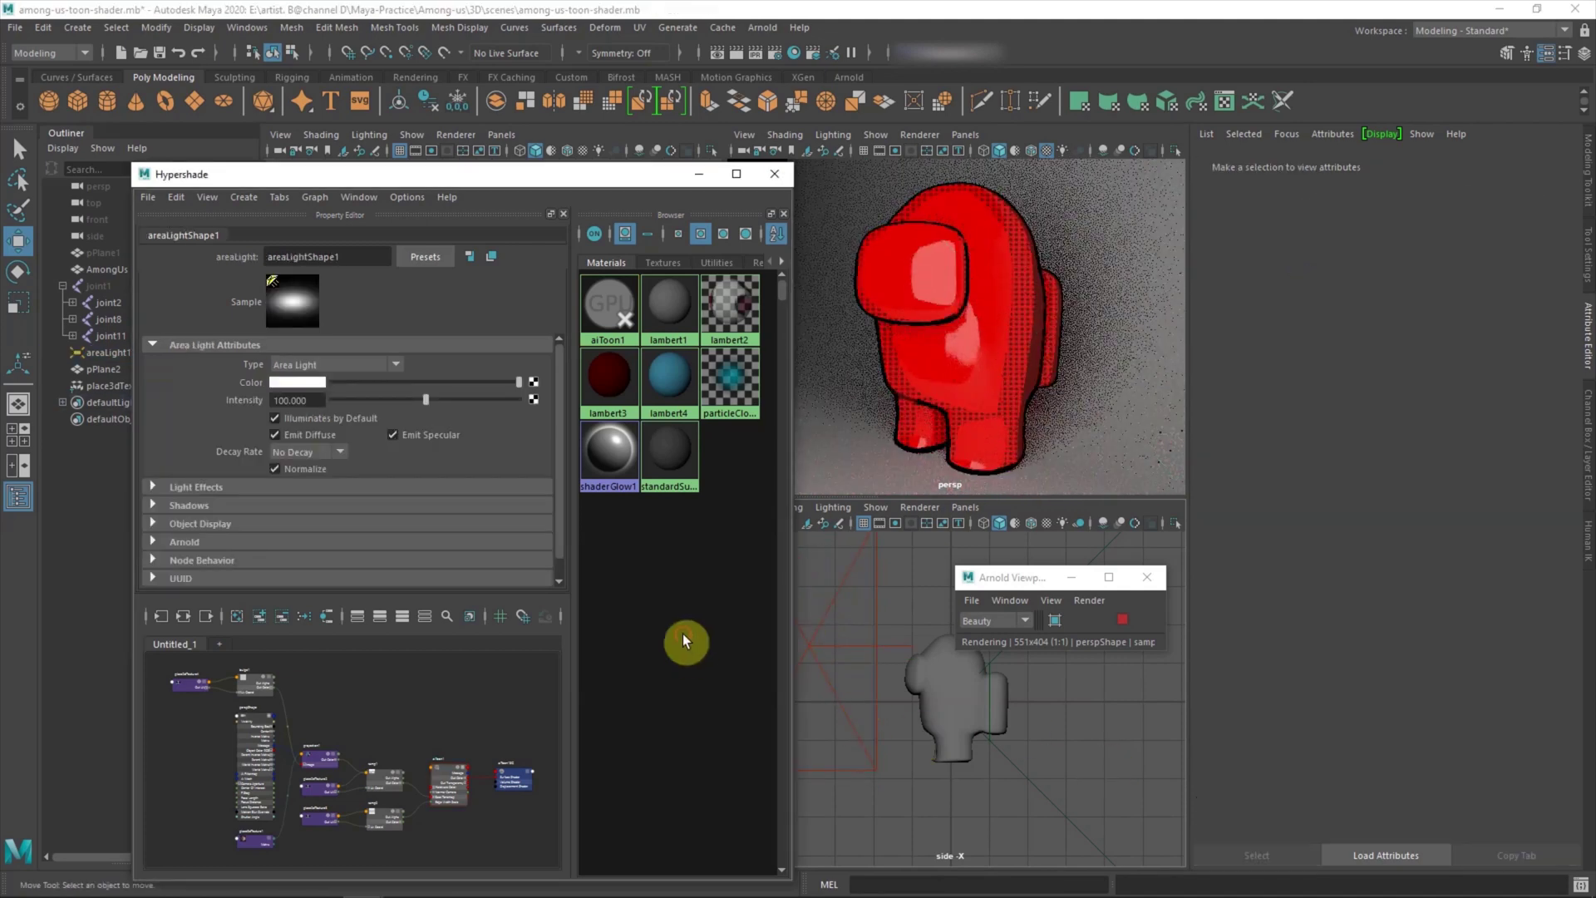
{"action": "left_click", "coordinate": [607, 300]}
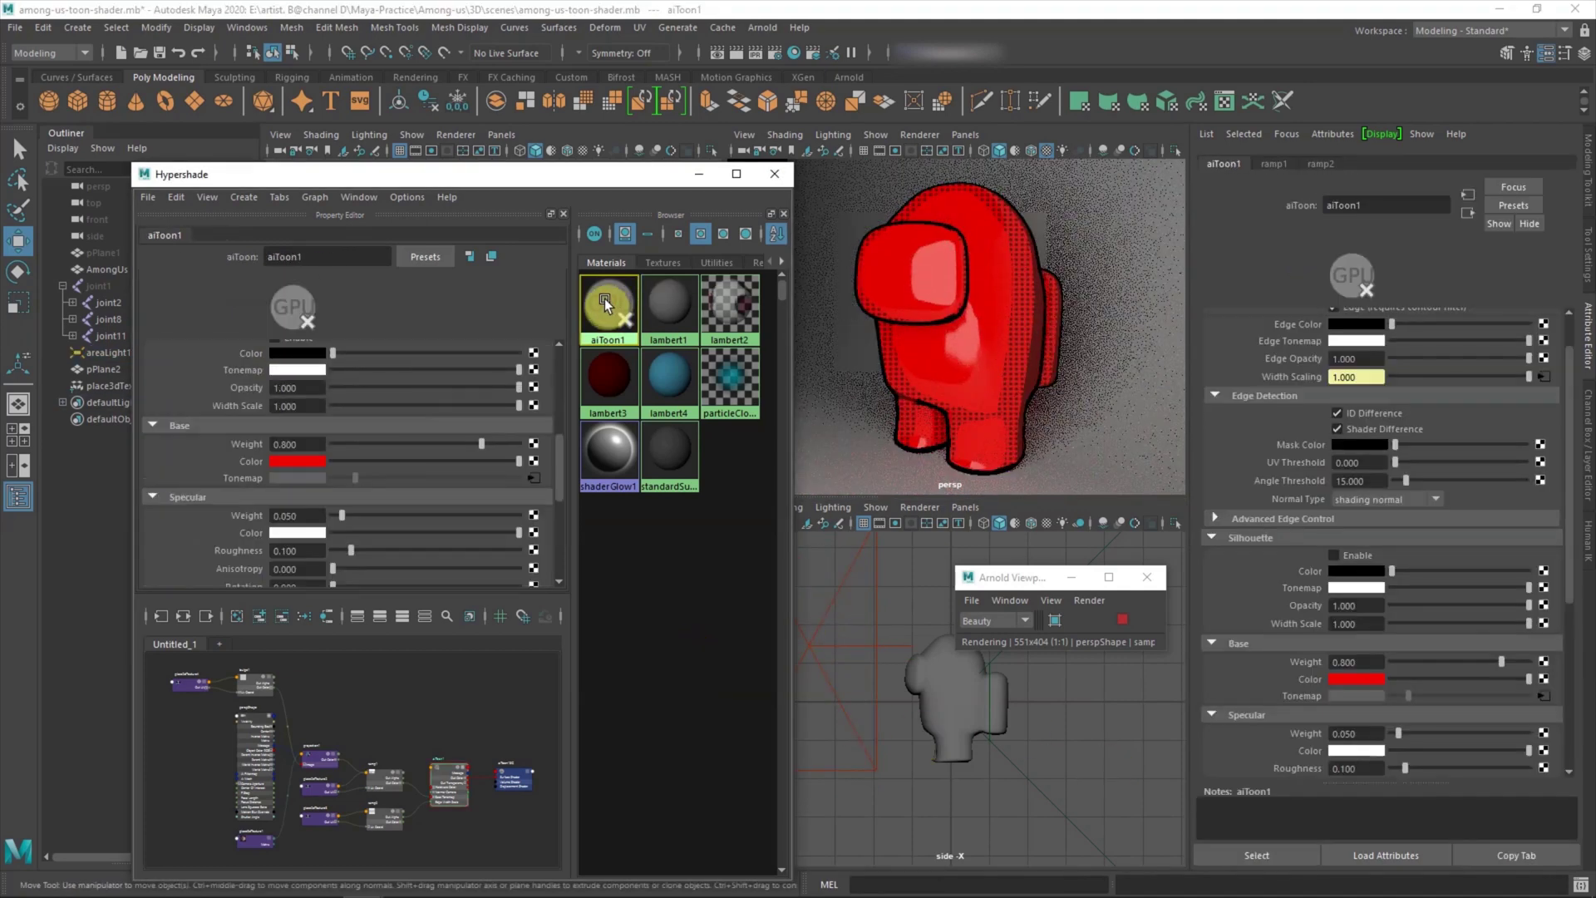
Step: Rename aiToon1 to 'Red', duplicate it, and name the copy 'Blue'
{"action": "double_click", "coordinate": [1363, 205]}
{"action": "type", "text": "Red"}
{"action": "key", "text": "Return"}
{"action": "left_click", "coordinate": [601, 288]}
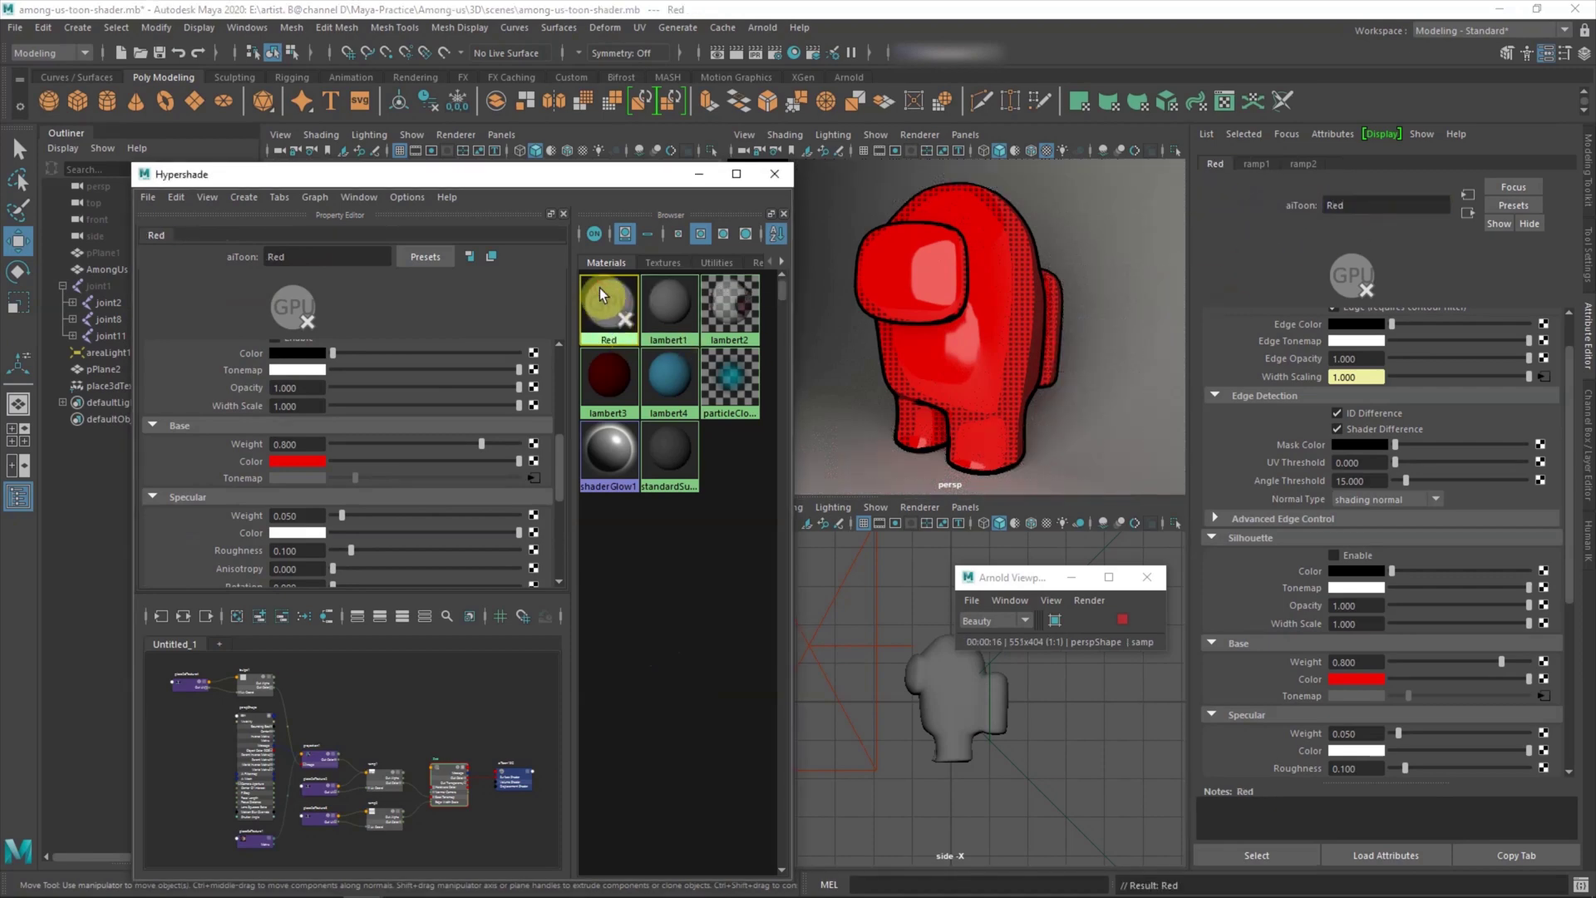
{"action": "key", "text": "ctrl+d"}
{"action": "double_click", "coordinate": [1338, 204]}
{"action": "type", "text": "Blue"}
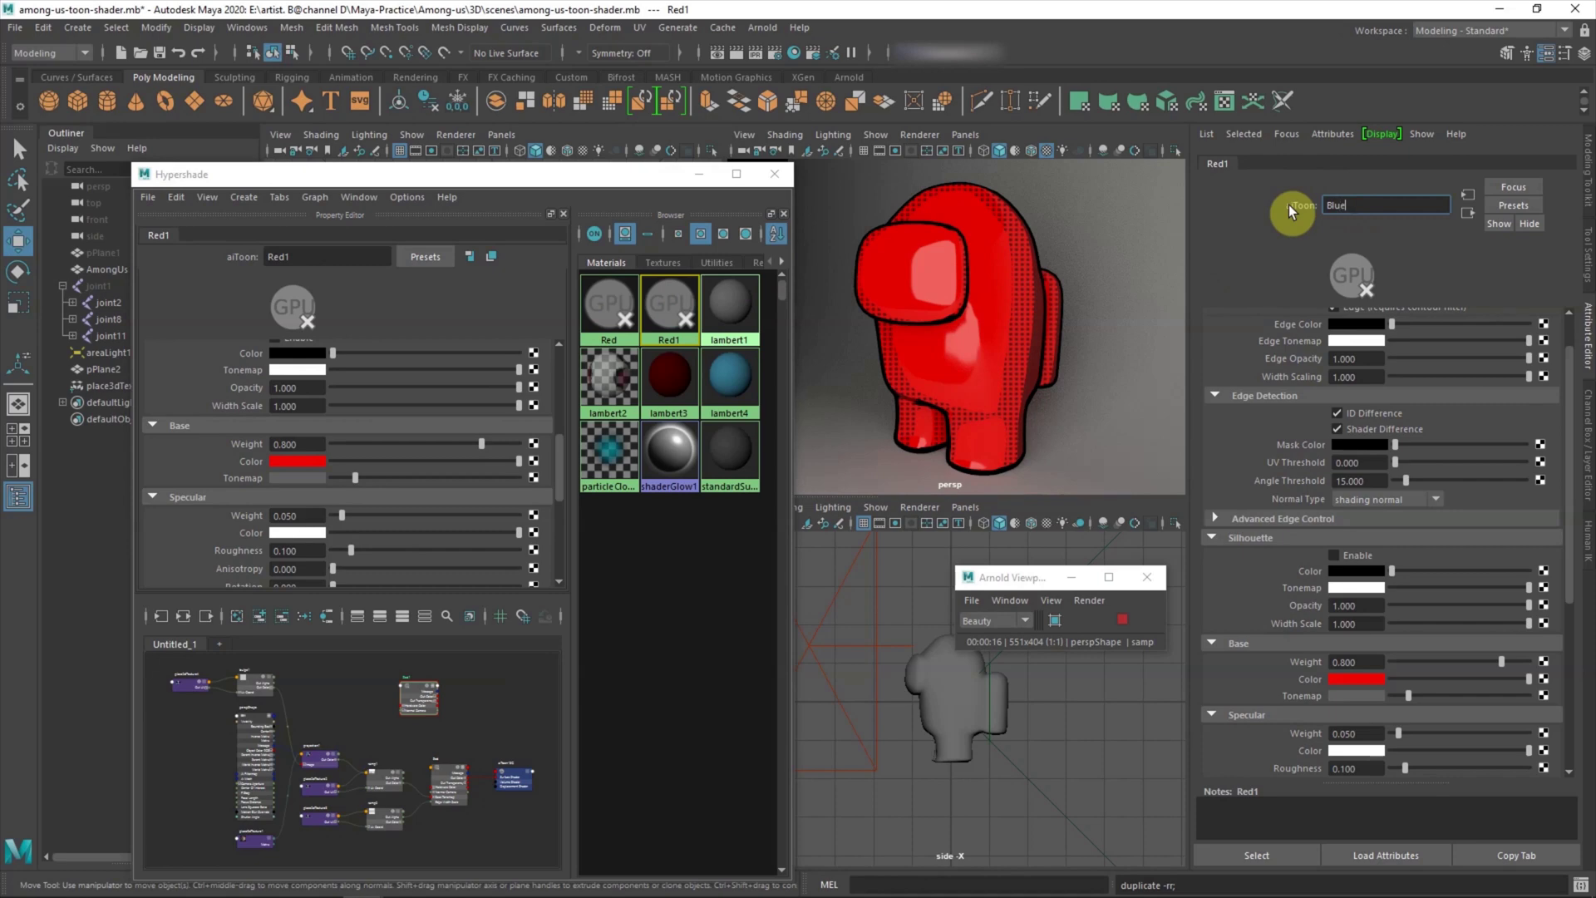
{"action": "key", "text": "Return"}
Step: Select the visor faces and assign the Blue material to them
{"action": "left_click", "coordinate": [1123, 619]}
{"action": "left_click", "coordinate": [910, 675]}
{"action": "key", "text": "f"}
{"action": "right_click_drag", "start_coordinate": [898, 487], "coordinate": [876, 624]}
{"action": "left_click", "coordinate": [876, 623]}
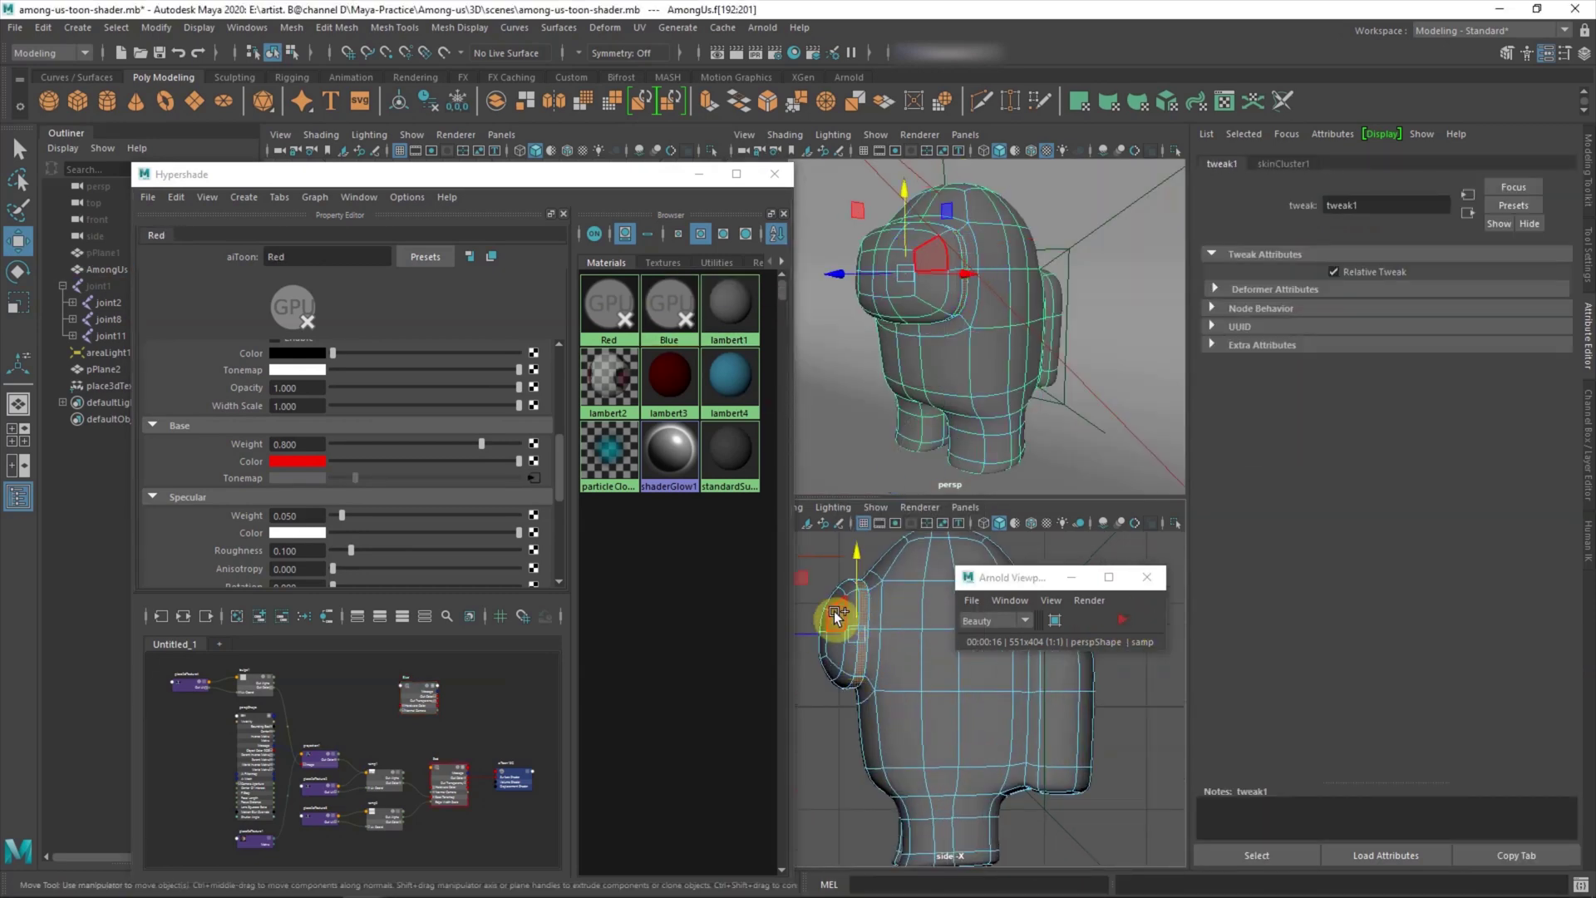
{"action": "left_click", "coordinate": [831, 641], "text": "shift"}
{"action": "left_click", "coordinate": [831, 642], "text": "shift"}
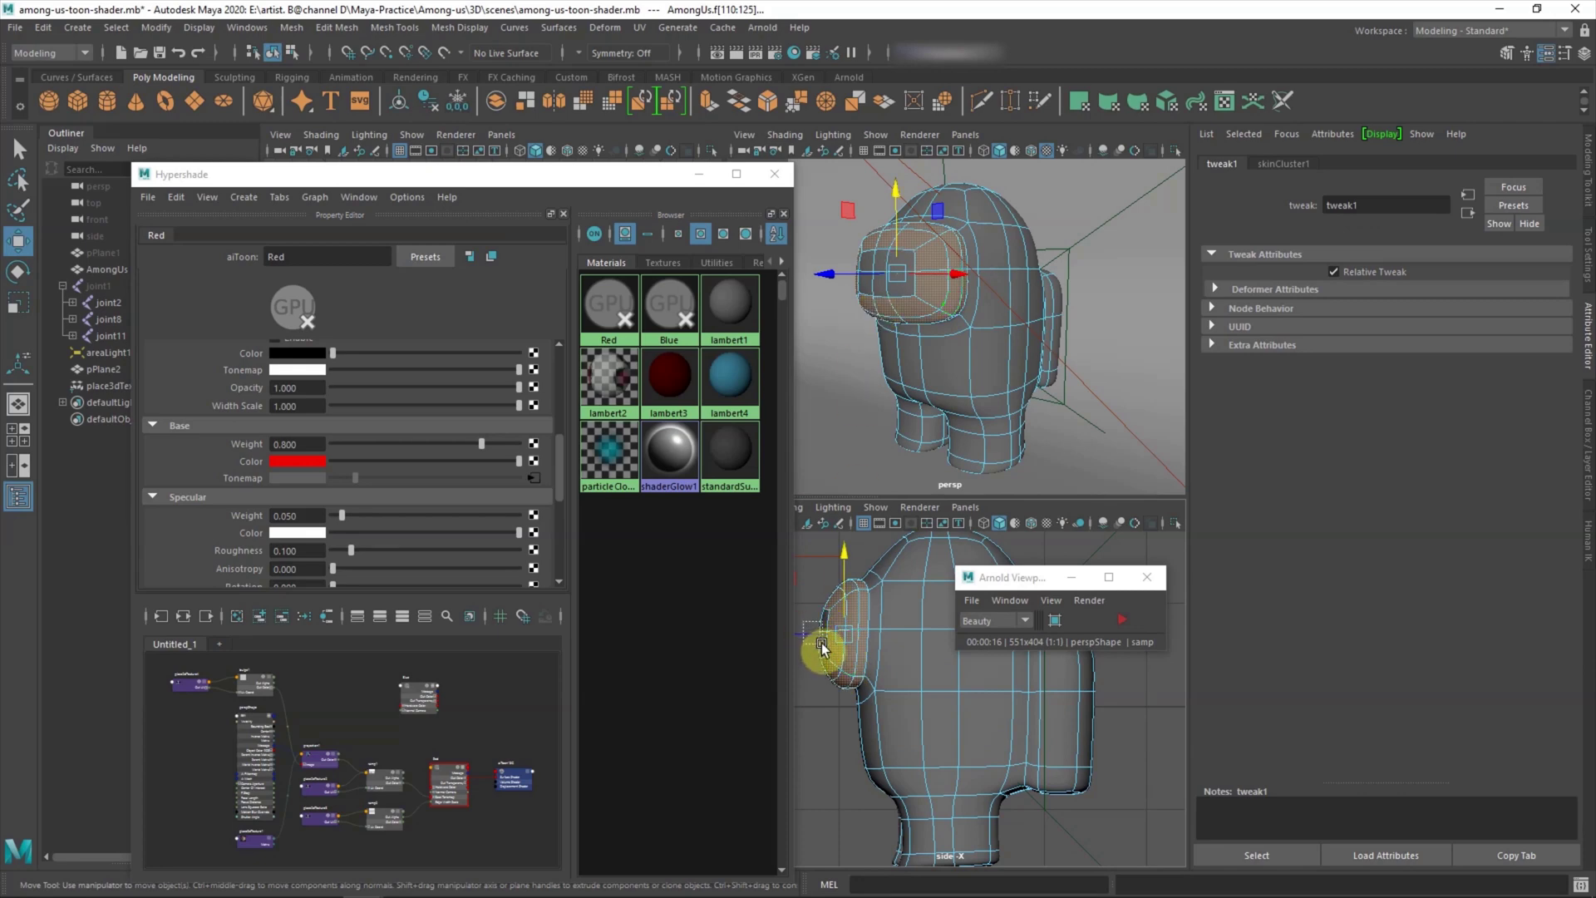
{"action": "right_click_drag", "start_coordinate": [669, 308], "coordinate": [656, 592]}
Step: Set Blue's base colour to teal and restart the IPR render
{"action": "left_click", "coordinate": [591, 307]}
{"action": "right_click", "coordinate": [655, 306]}
{"action": "left_click", "coordinate": [622, 298]}
{"action": "left_click", "coordinate": [1347, 675]}
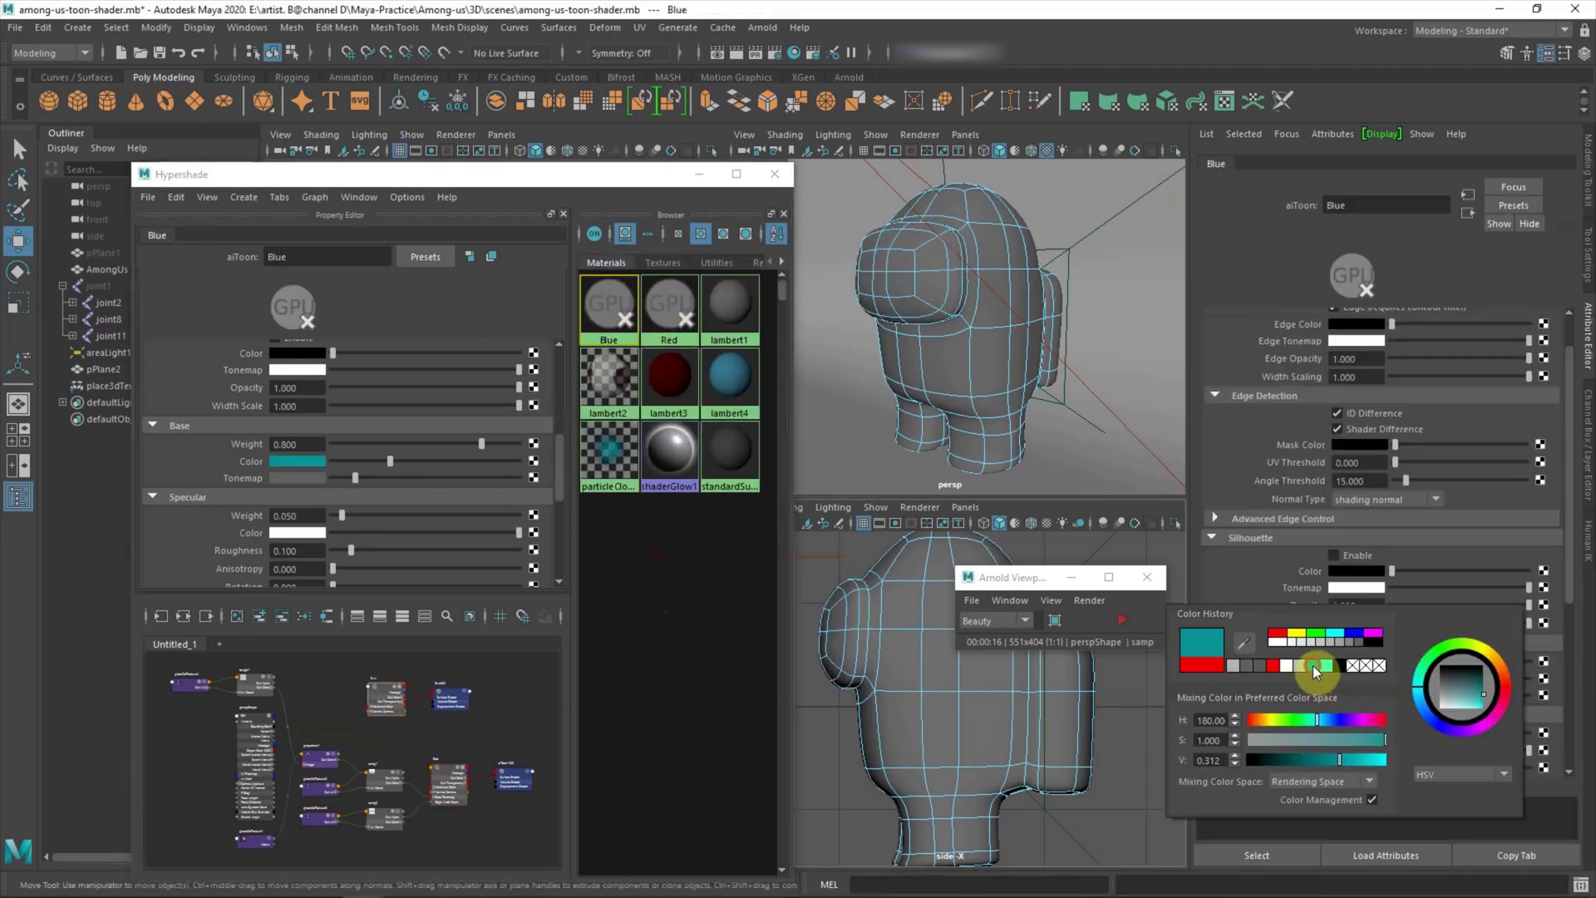
{"action": "left_click", "coordinate": [655, 655]}
{"action": "left_click", "coordinate": [1118, 621]}
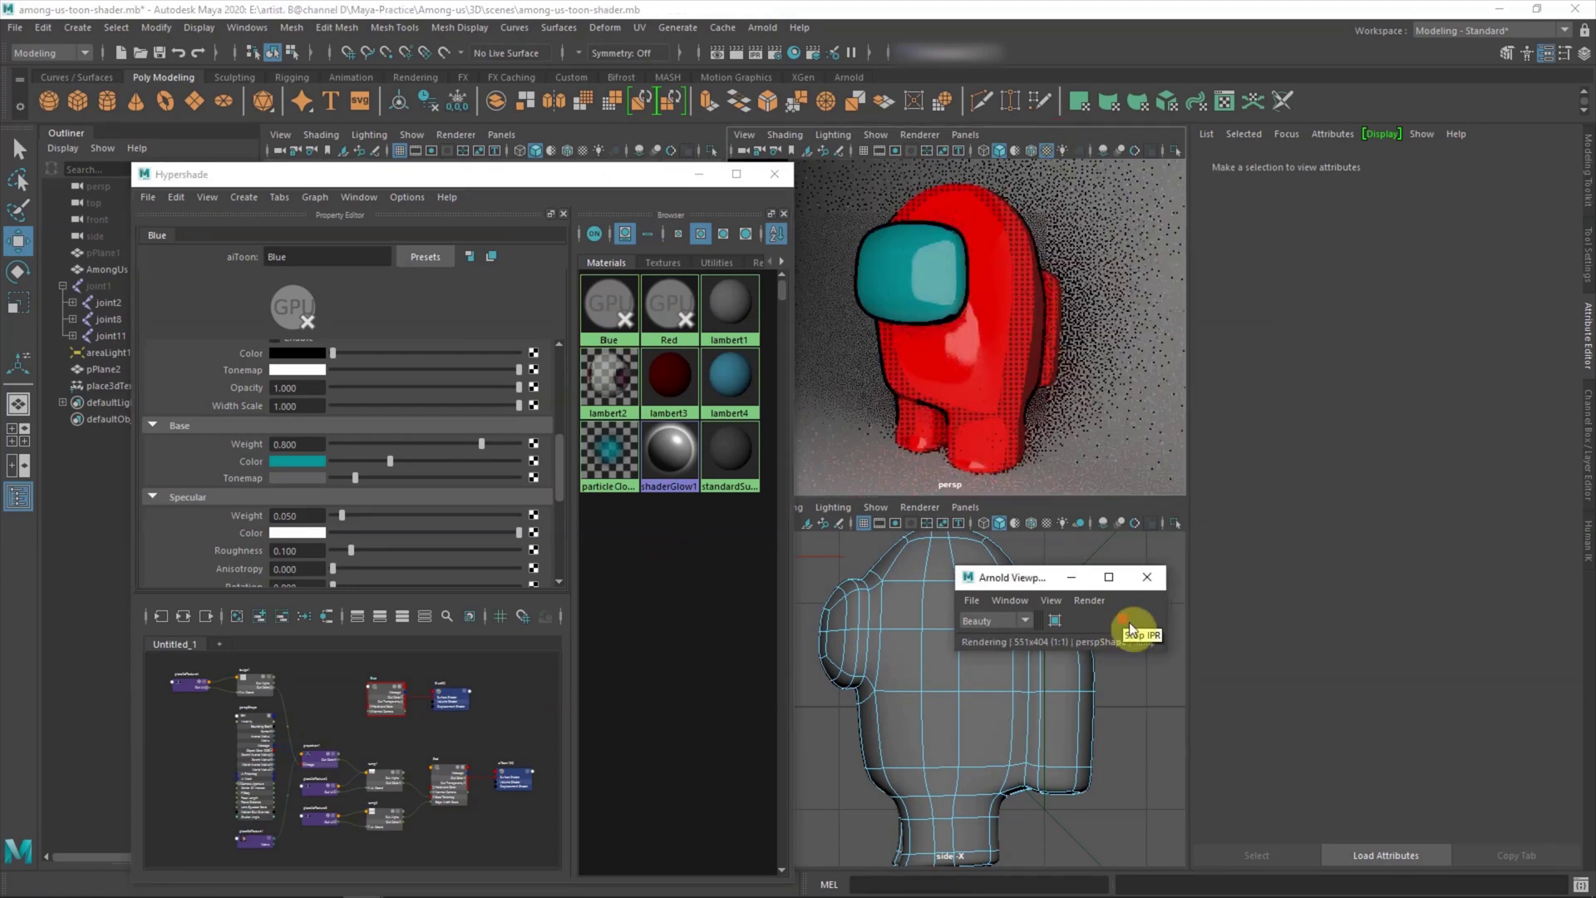
{"action": "left_click", "coordinate": [669, 306]}
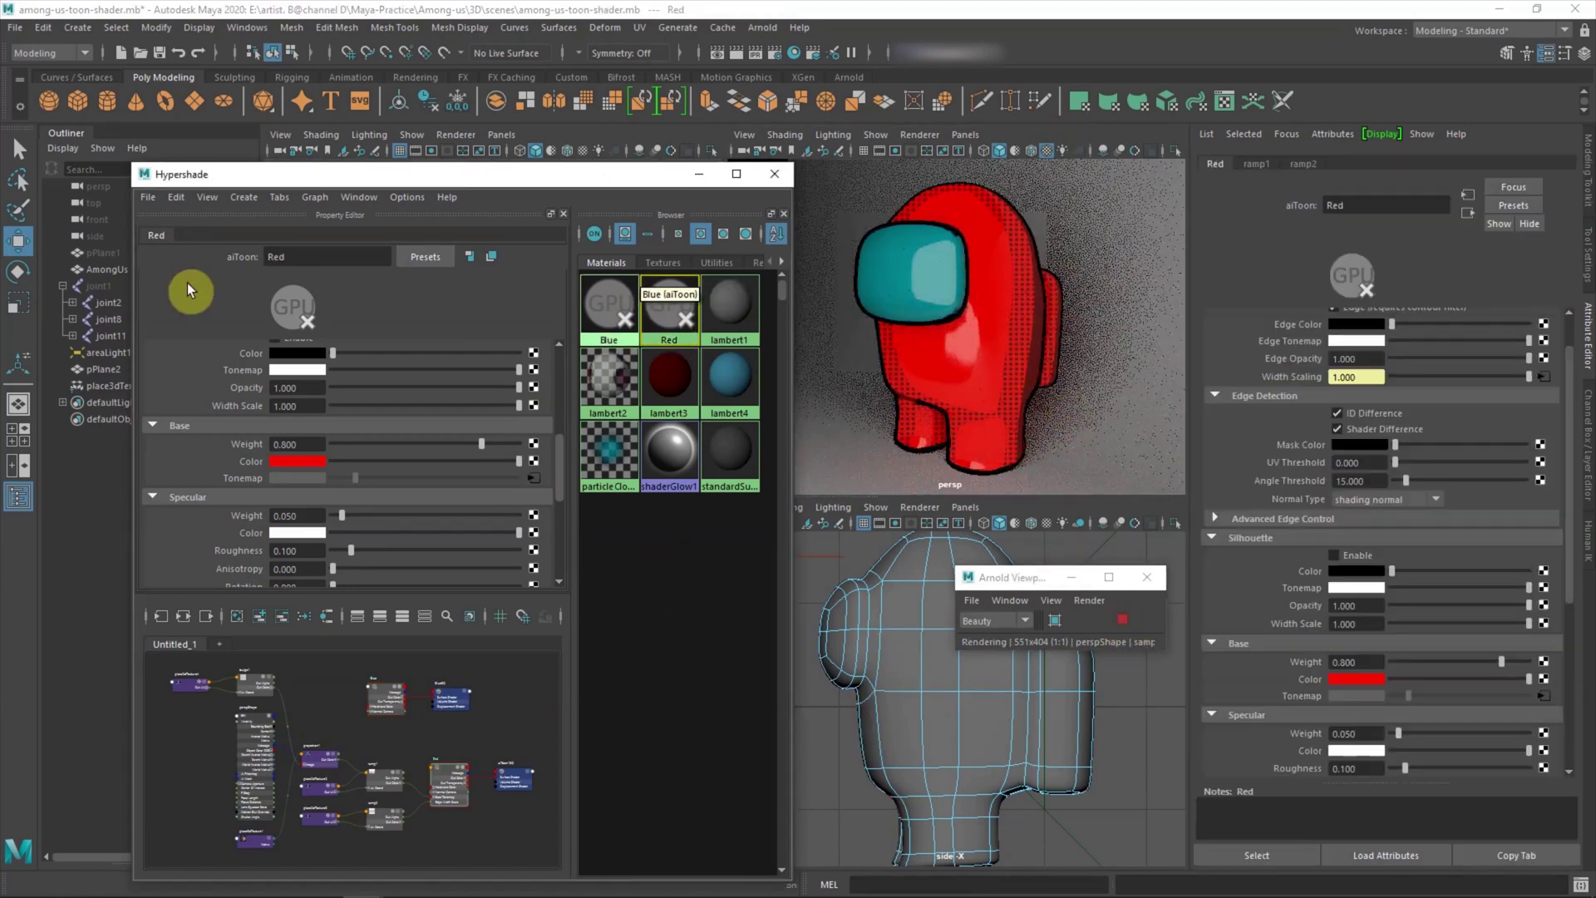
Step: Duplicate the Red material and rename the copy 'Blue_toon'
{"action": "left_click", "coordinate": [176, 197]}
{"action": "left_click", "coordinate": [448, 374]}
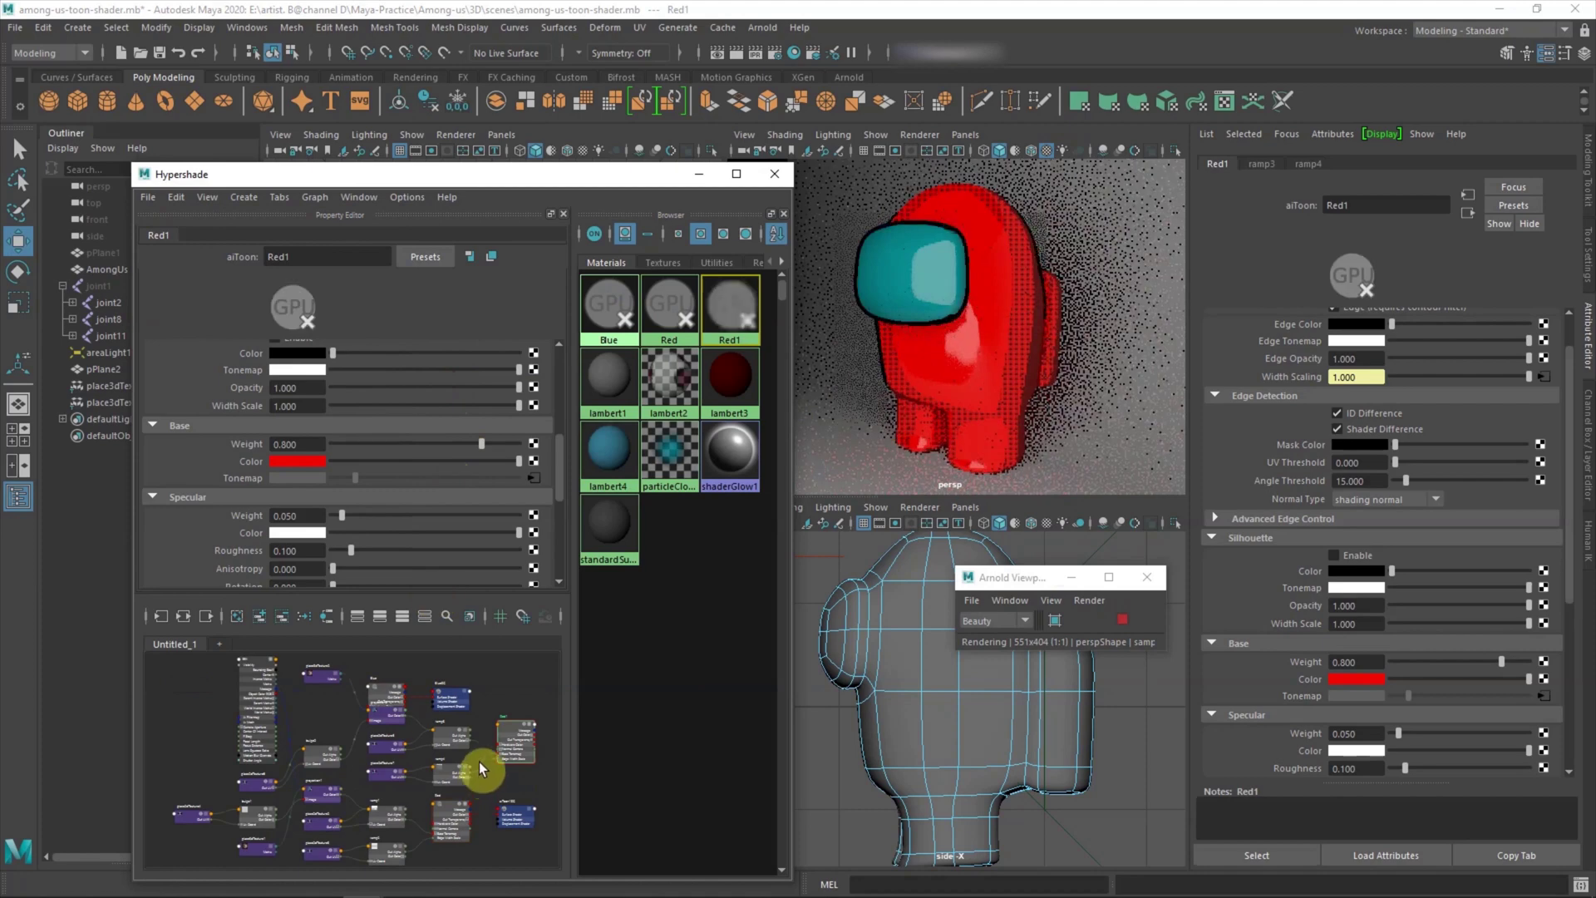
{"action": "double_click", "coordinate": [1339, 205]}
{"action": "type", "text": "Blue_toon"}
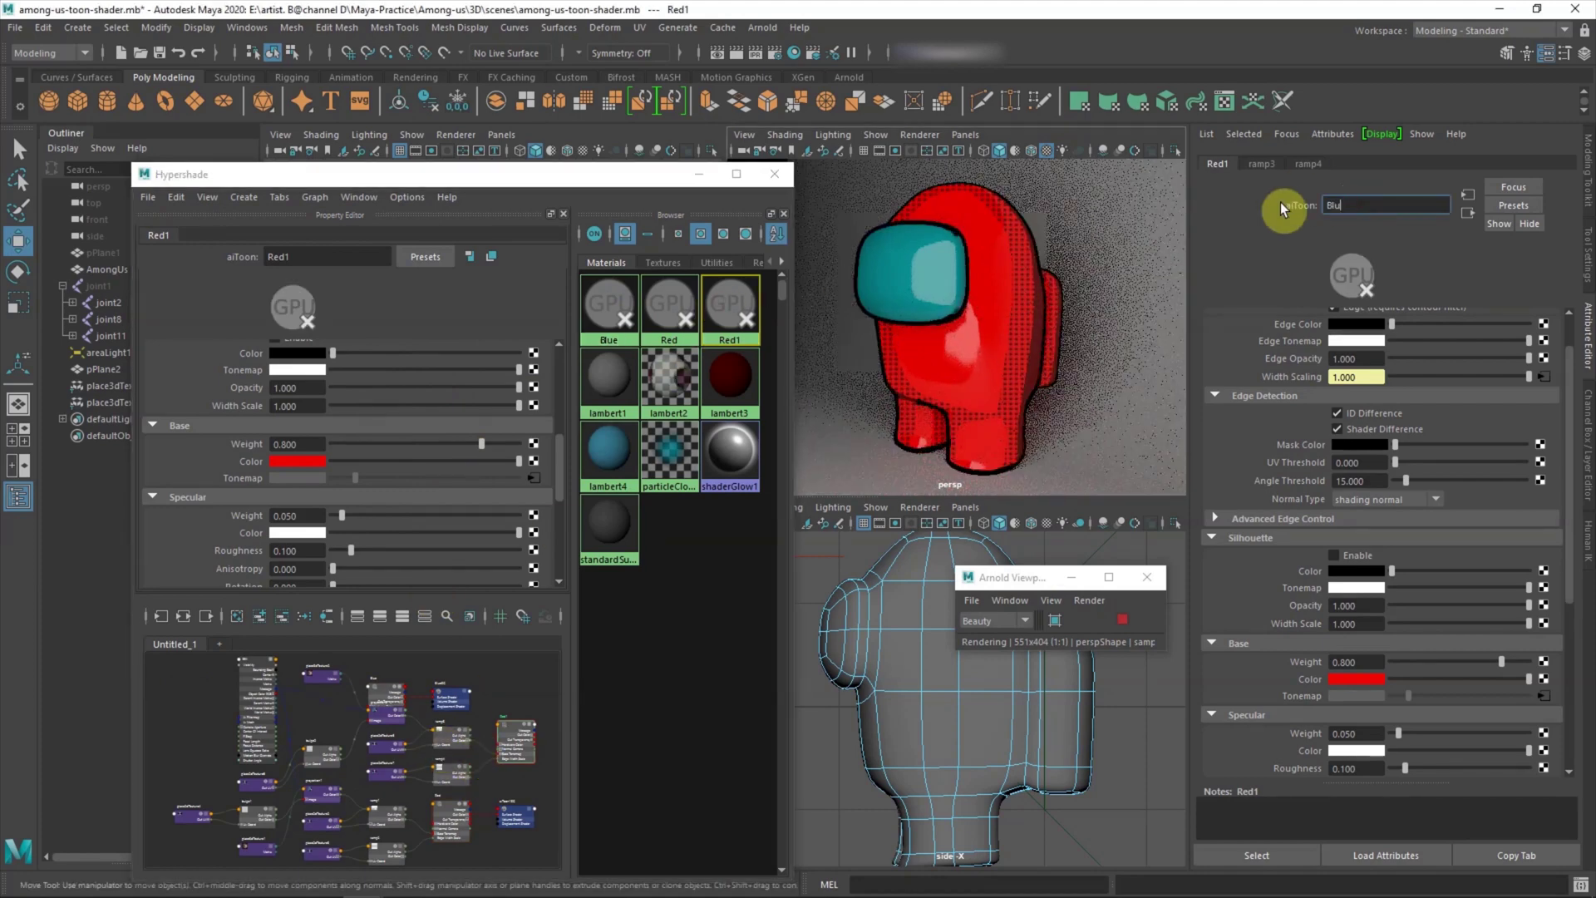
{"action": "key", "text": "Return"}
Step: Select the faces using Blue and assign Blue_toon to them
{"action": "right_click", "coordinate": [725, 305]}
{"action": "left_click", "coordinate": [732, 265]}
{"action": "left_click", "coordinate": [1122, 620]}
{"action": "left_click", "coordinate": [826, 474]}
{"action": "left_click", "coordinate": [610, 291]}
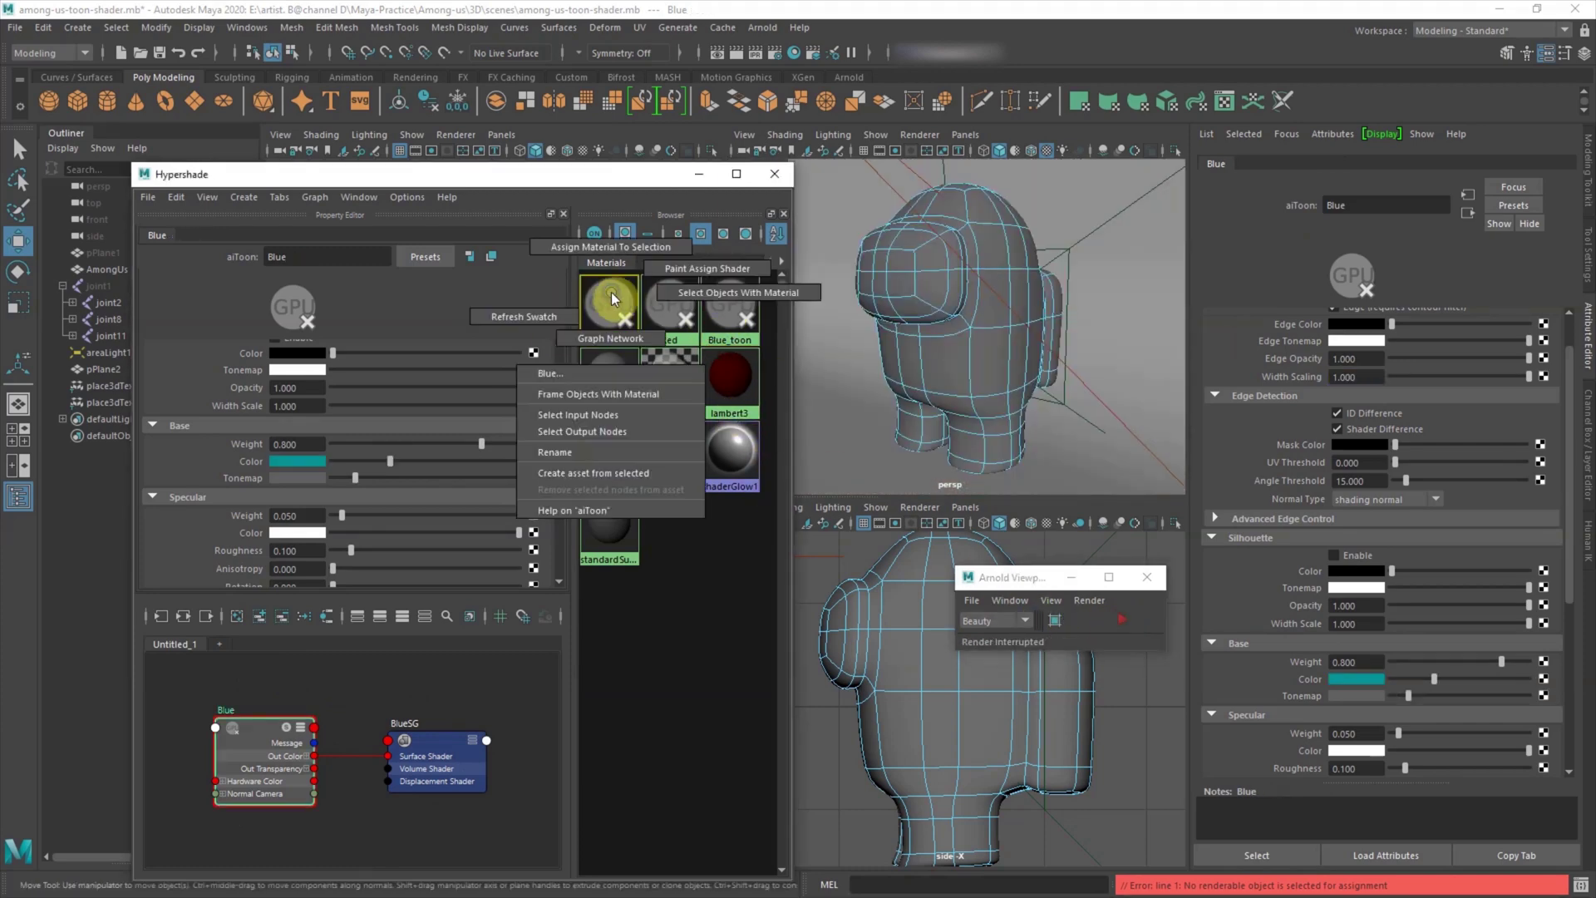
{"action": "left_click", "coordinate": [731, 296]}
{"action": "right_click", "coordinate": [728, 296]}
{"action": "right_click", "coordinate": [612, 287]}
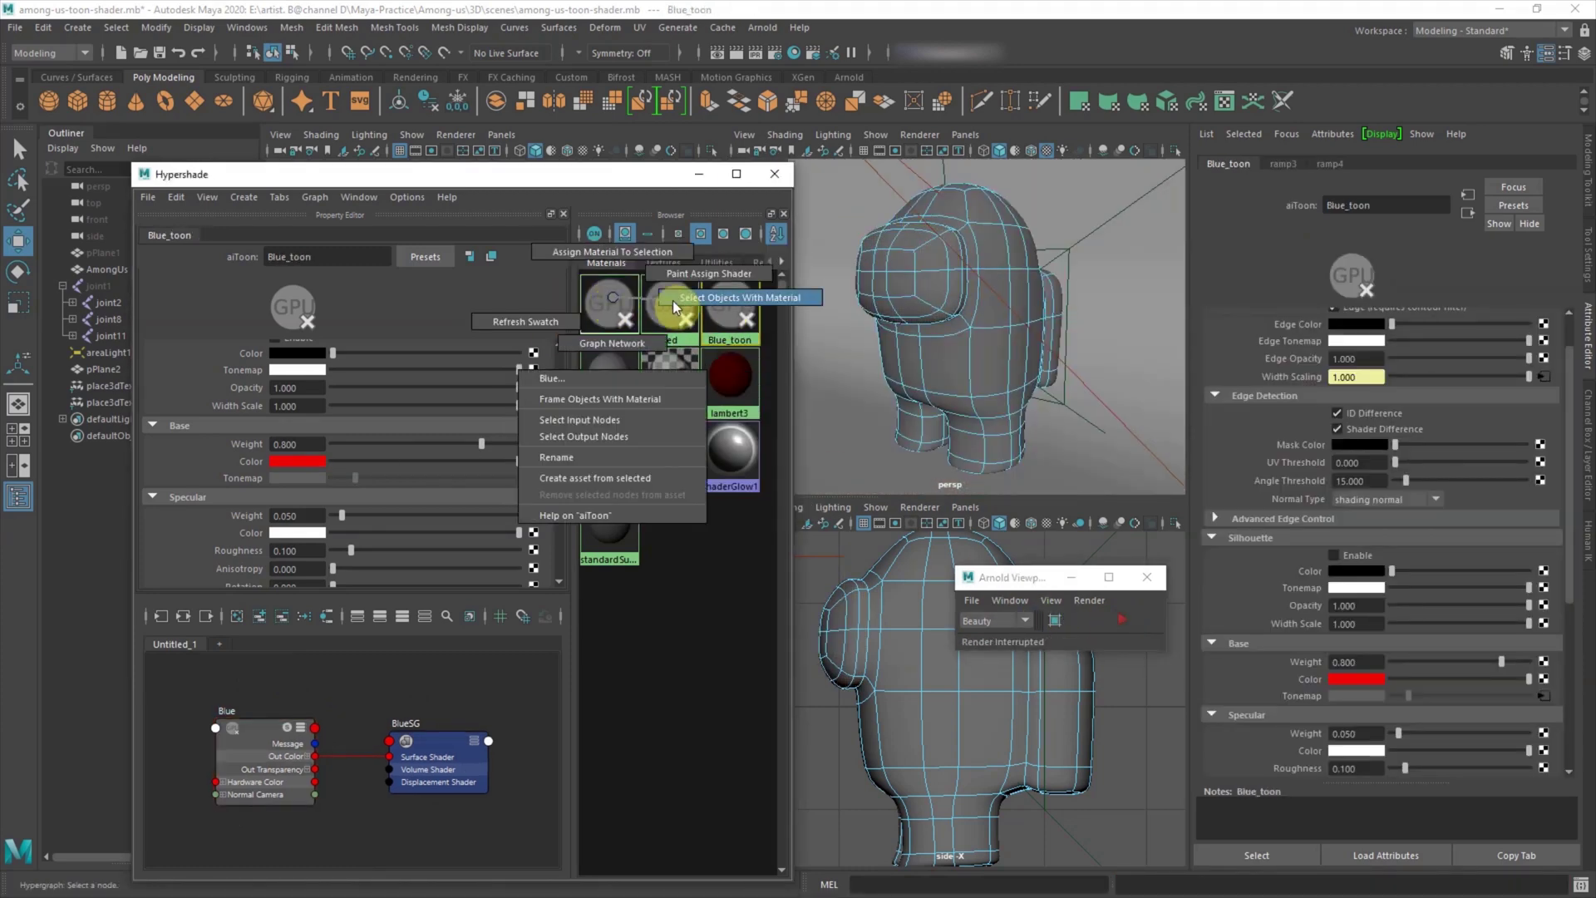
{"action": "left_click", "coordinate": [739, 297]}
{"action": "right_click", "coordinate": [724, 284]}
{"action": "left_click", "coordinate": [724, 250]}
{"action": "left_click", "coordinate": [1096, 616]}
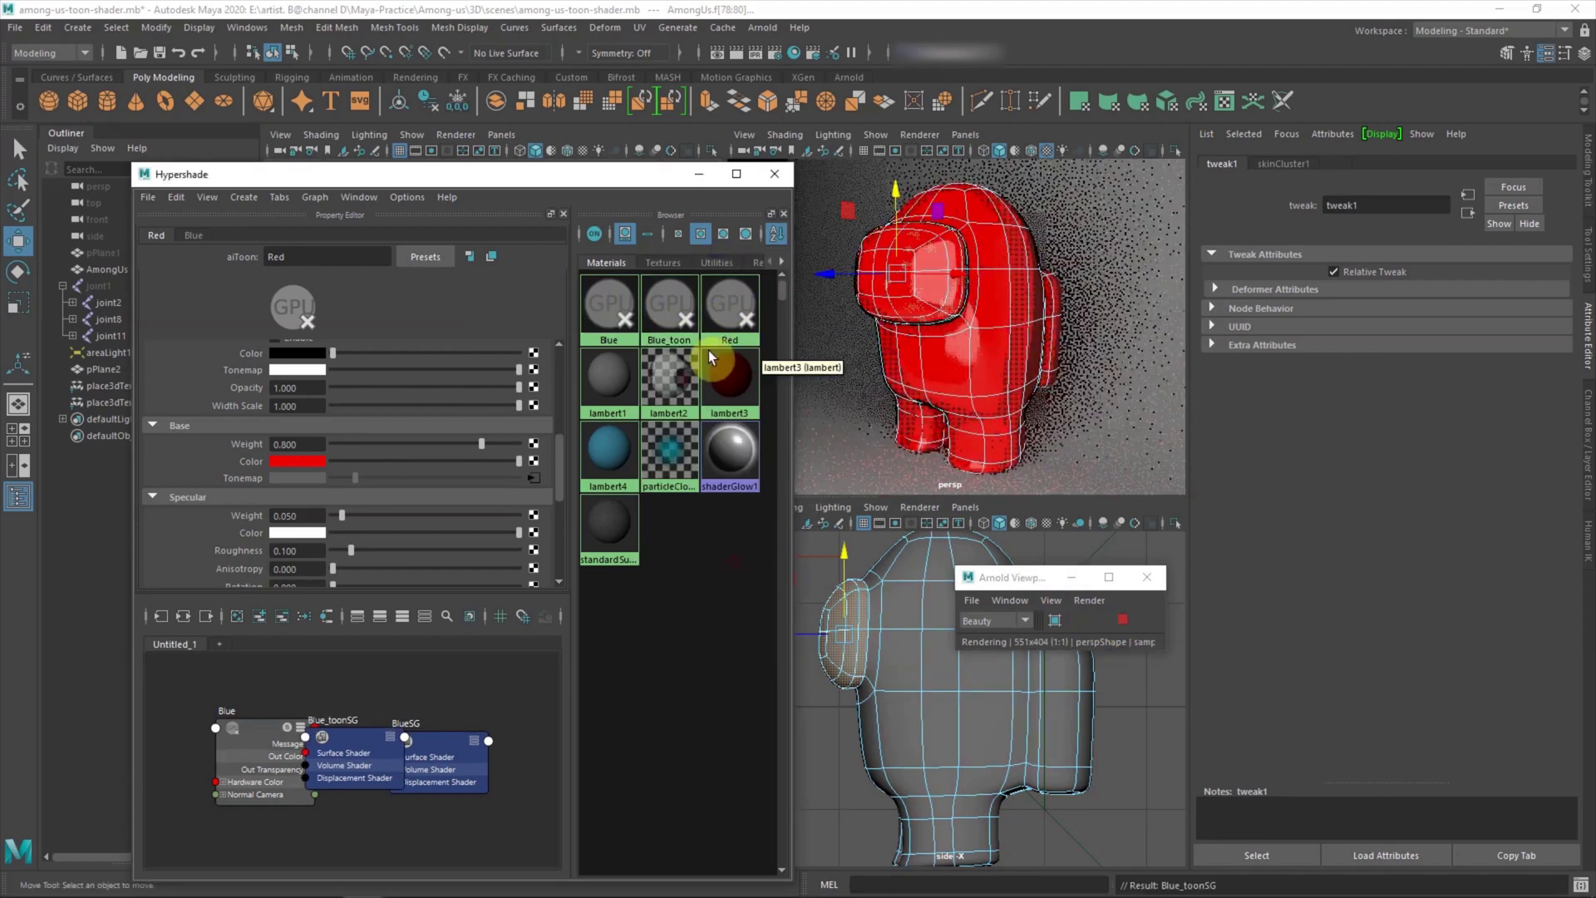
Step: Set Blue_toon's base colour to cyan
{"action": "left_click", "coordinate": [669, 308]}
{"action": "left_click", "coordinate": [1336, 678]}
{"action": "left_click", "coordinate": [1252, 670]}
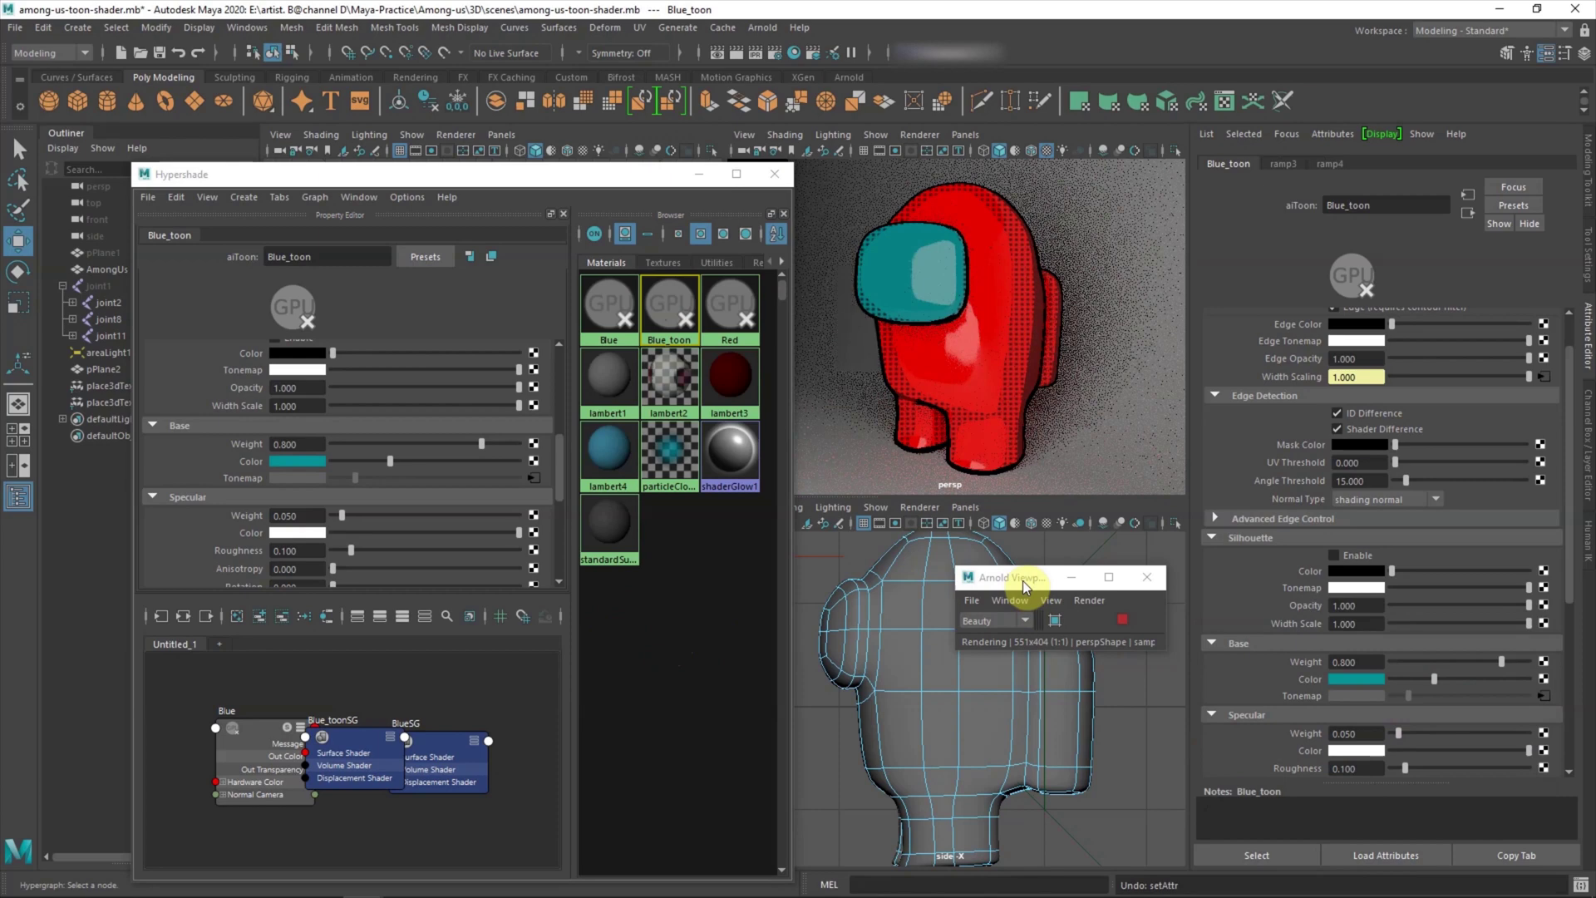
Step: Lower the Red material's Specular Weight to 0.010
{"action": "left_click", "coordinate": [729, 307]}
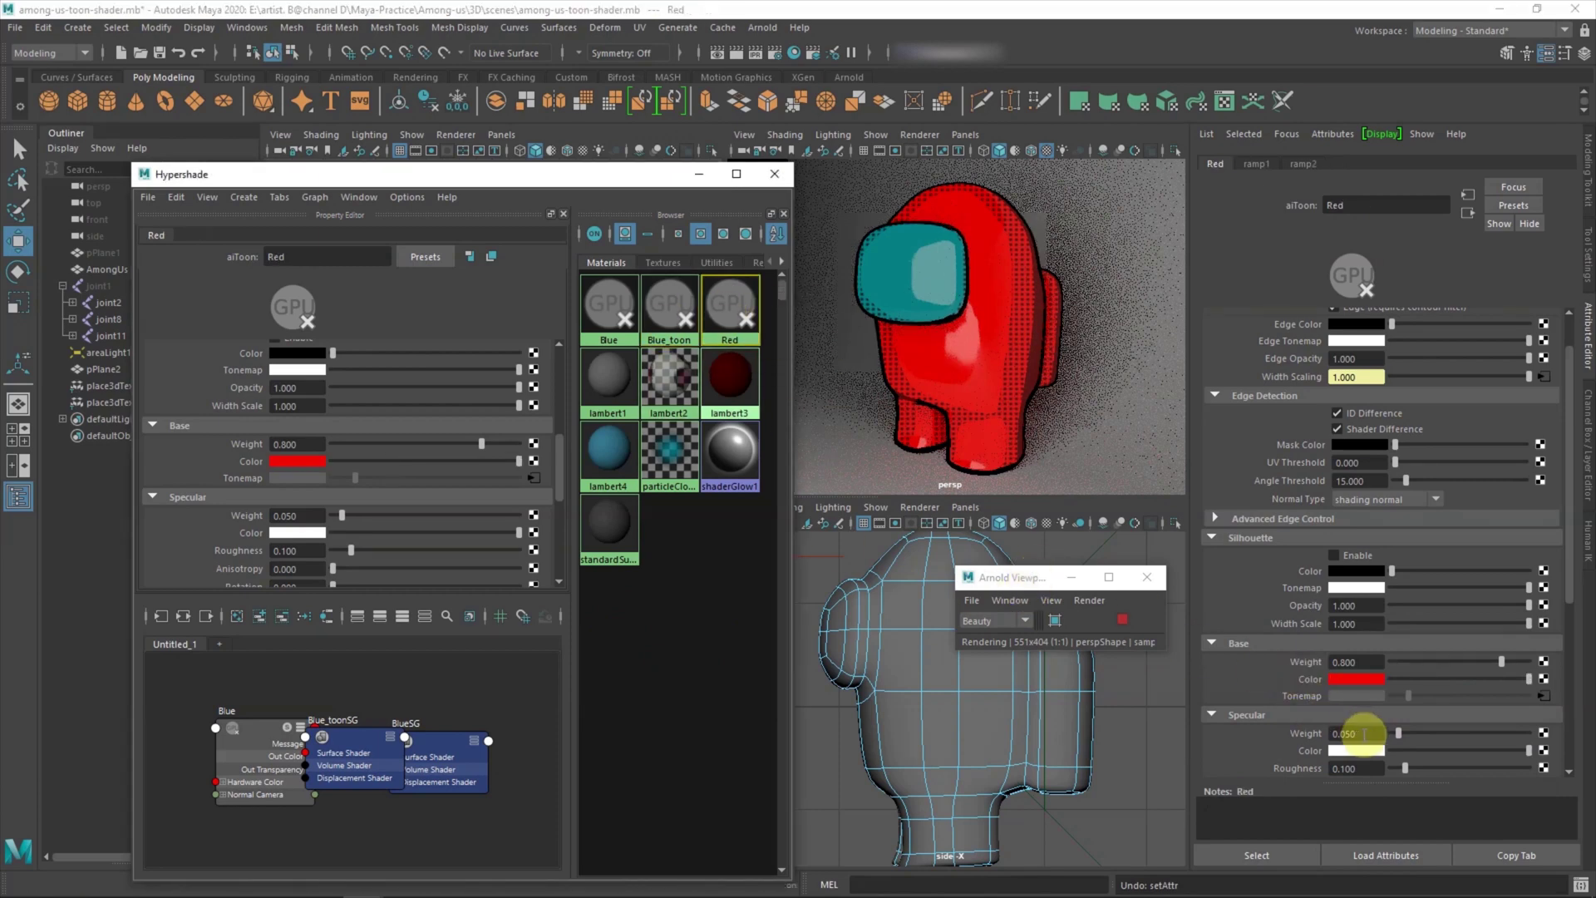
{"action": "left_click_drag", "start_coordinate": [1398, 733], "coordinate": [1392, 733]}
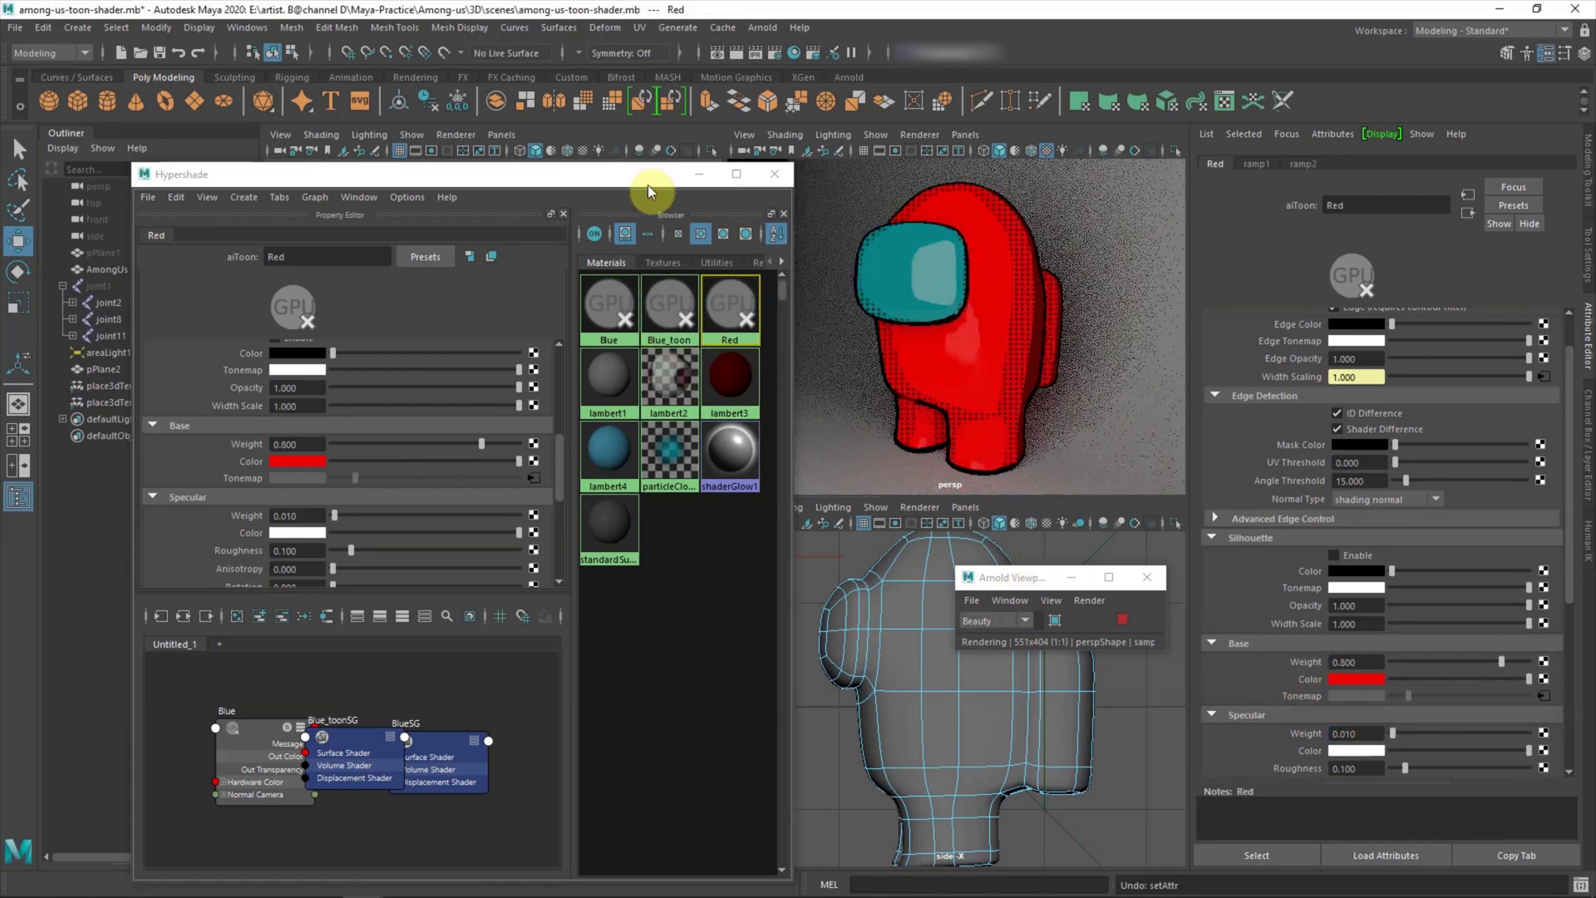